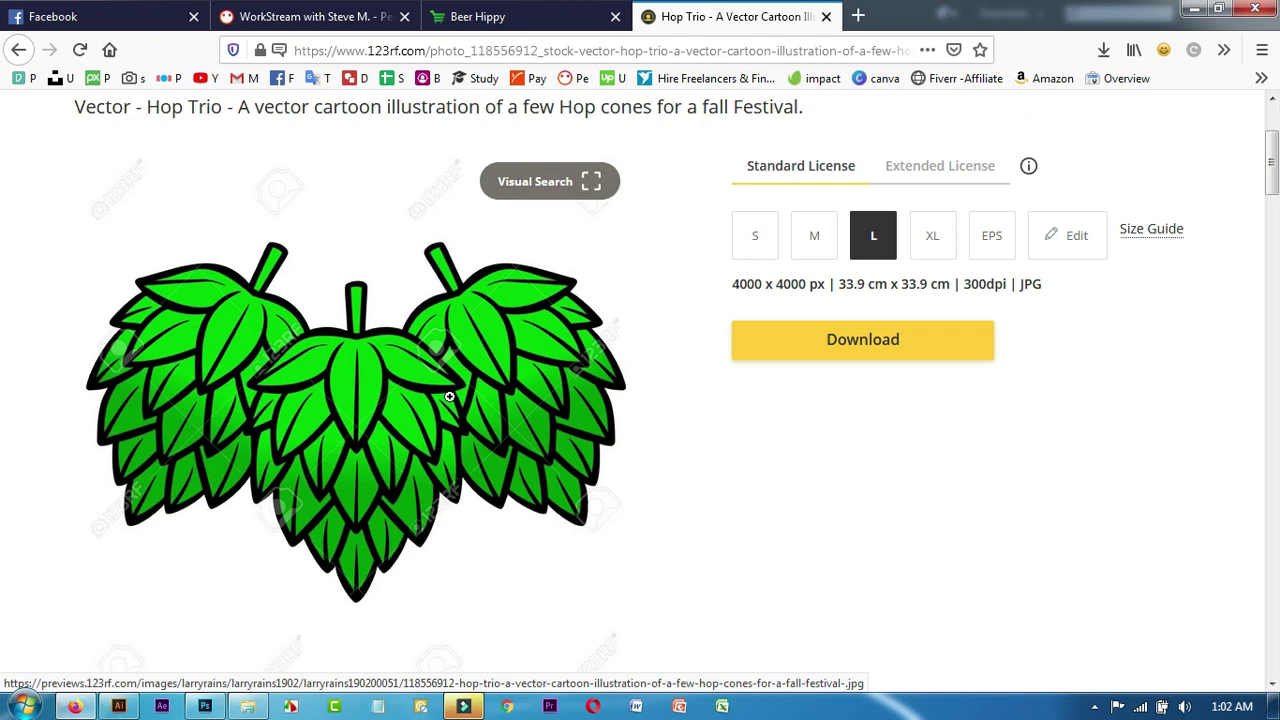
Compare the logo on the Beer Hippy shop page with the Hop Trio stock illustration.
{"action": "left_click", "coordinate": [490, 16]}
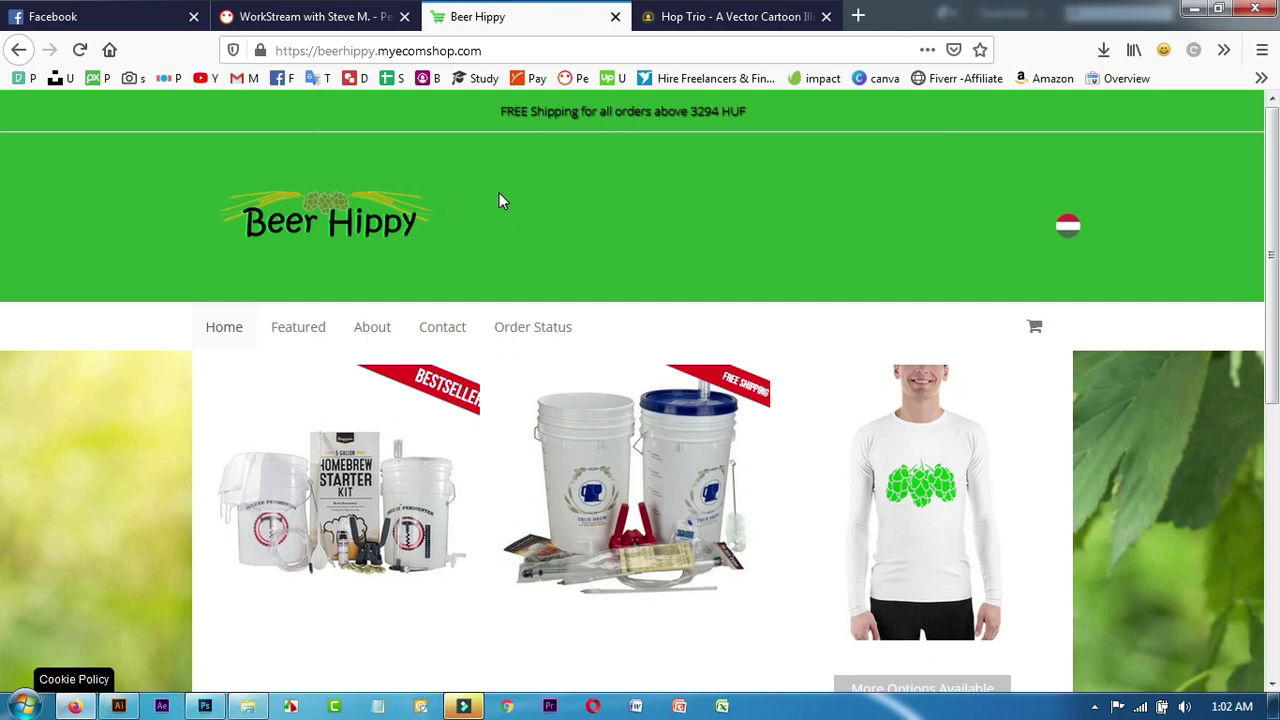
{"action": "left_click", "coordinate": [730, 16]}
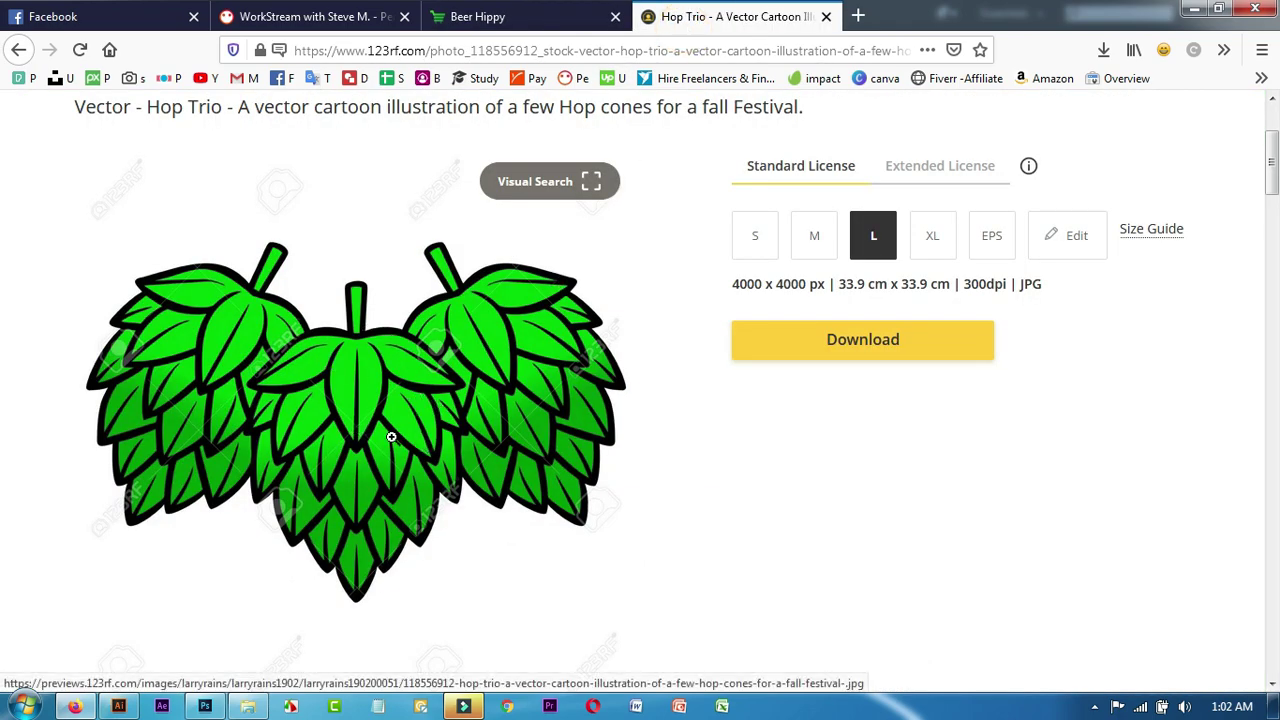
{"action": "left_click", "coordinate": [478, 16]}
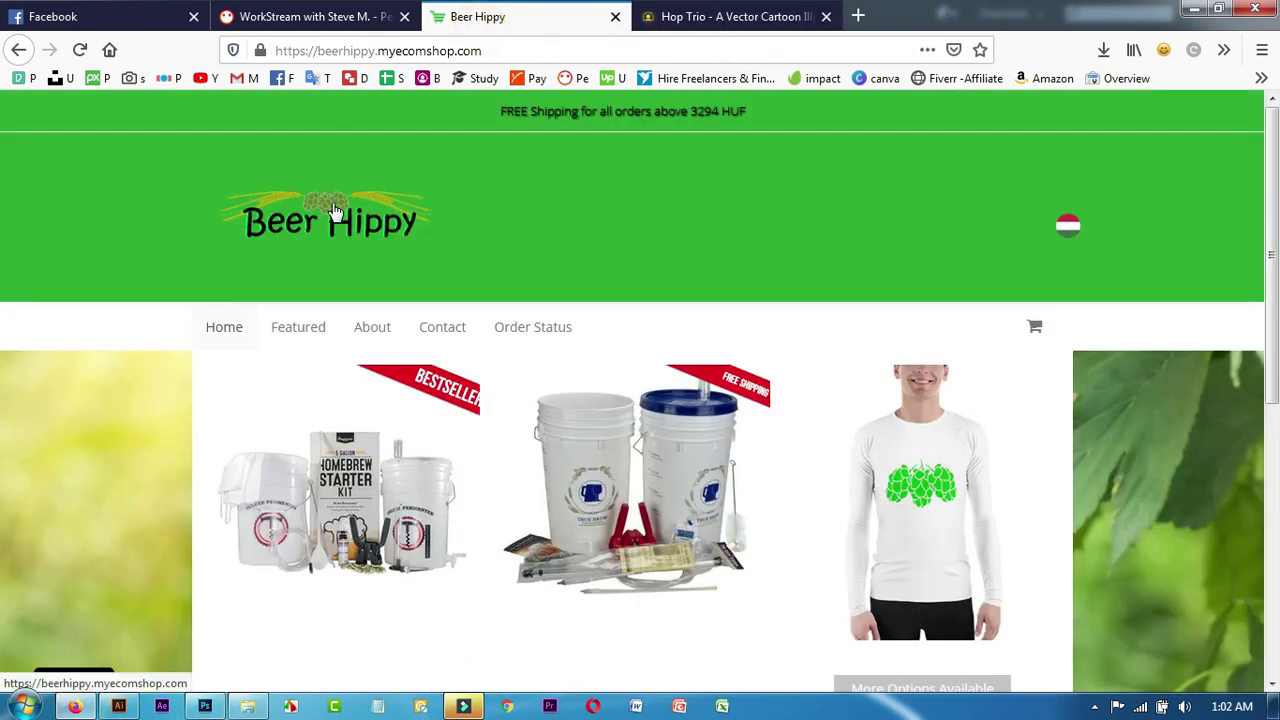
{"action": "left_click", "coordinate": [660, 16]}
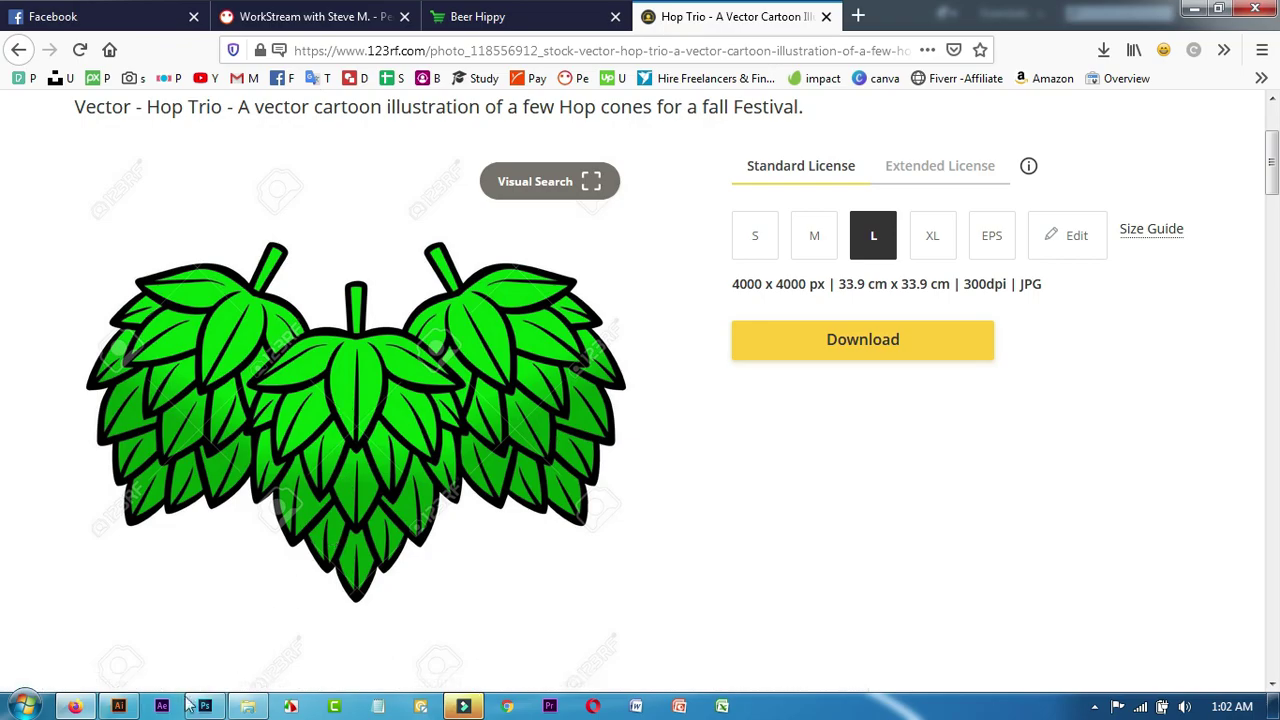
Switch to Illustrator and examine the hops and barley artwork in the Beer Hippy logo document up close.
{"action": "left_click", "coordinate": [128, 706]}
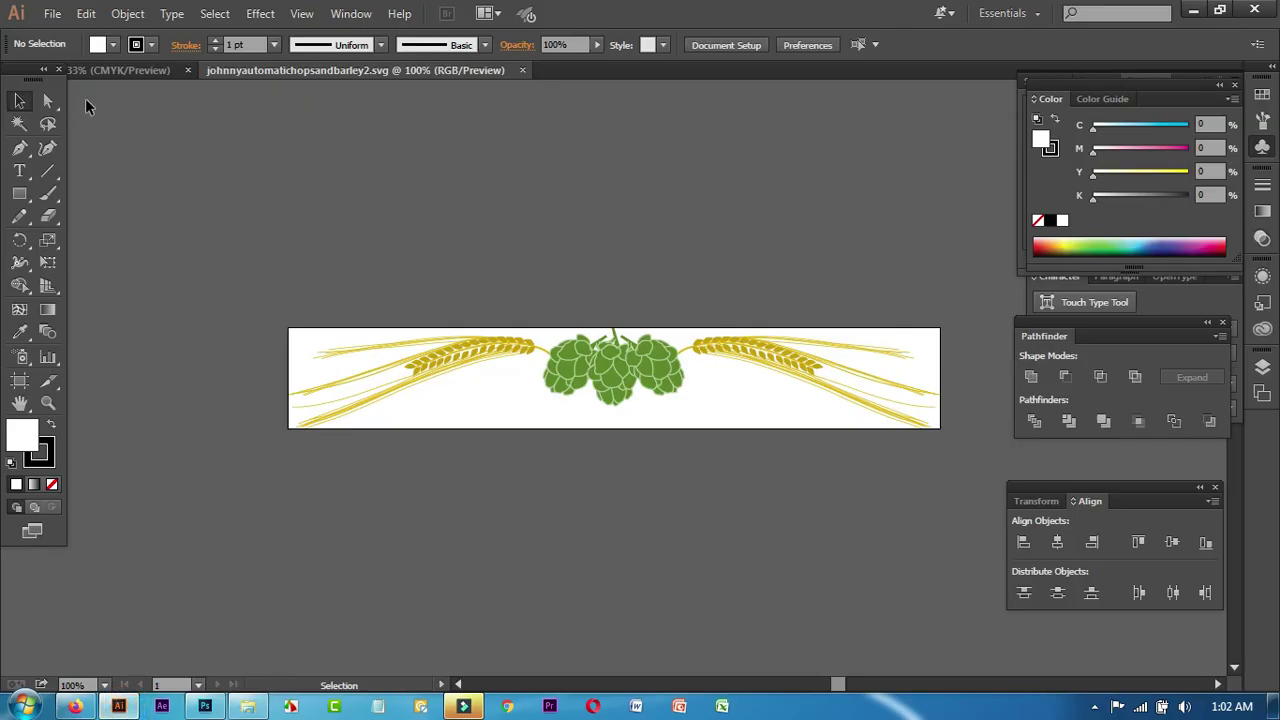
{"action": "left_click", "coordinate": [110, 69]}
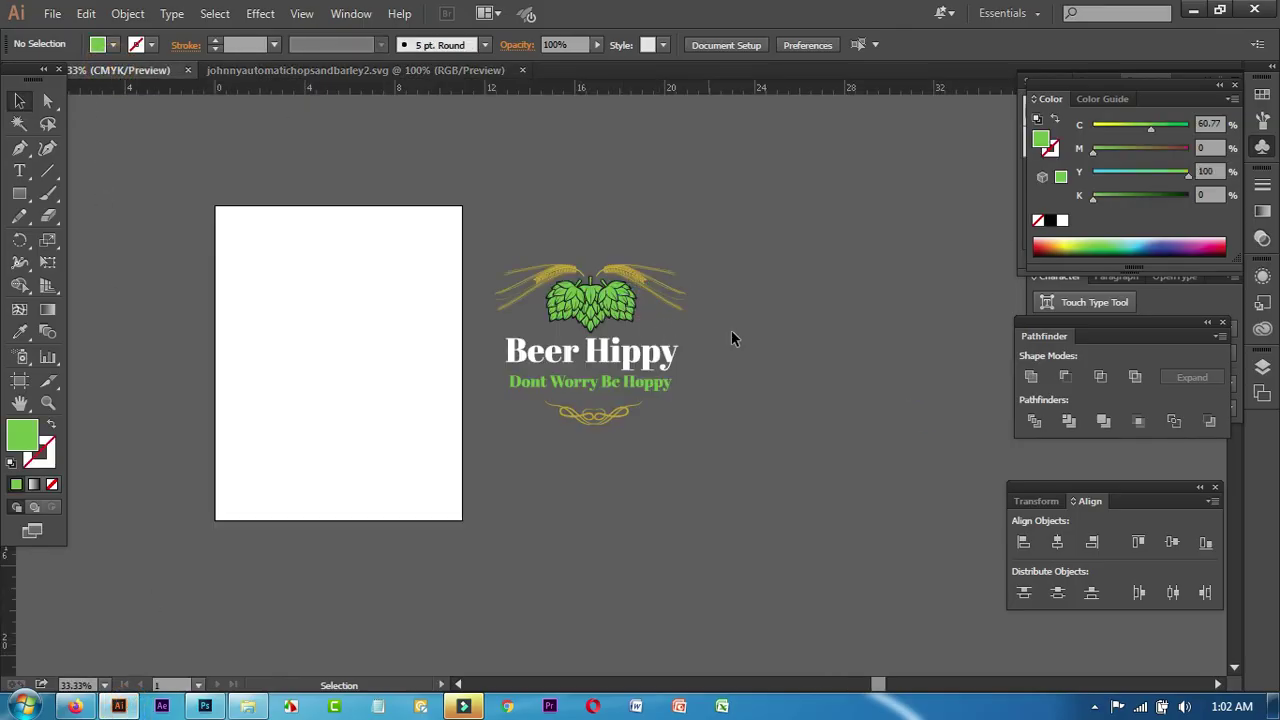
{"action": "scroll", "coordinate": [720, 300], "scroll_direction": "up", "scroll_amount": 4}
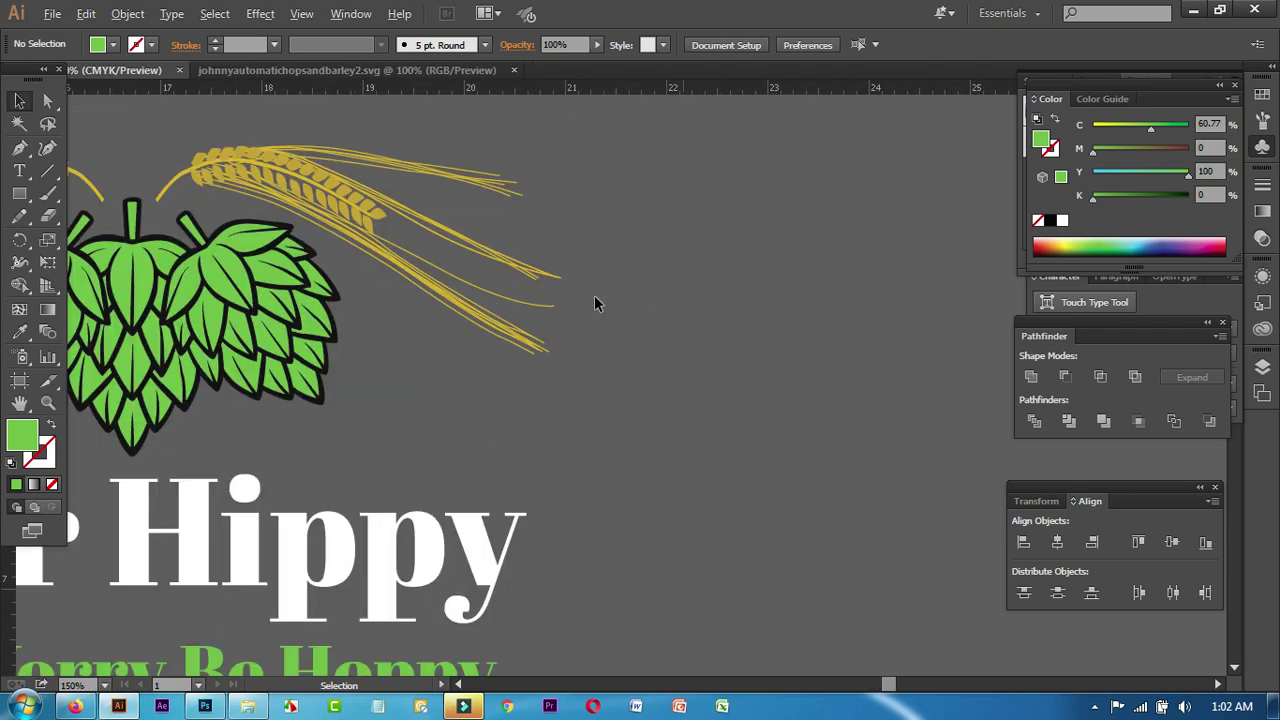
{"action": "left_click_drag", "start_coordinate": [335, 365], "coordinate": [679, 402]}
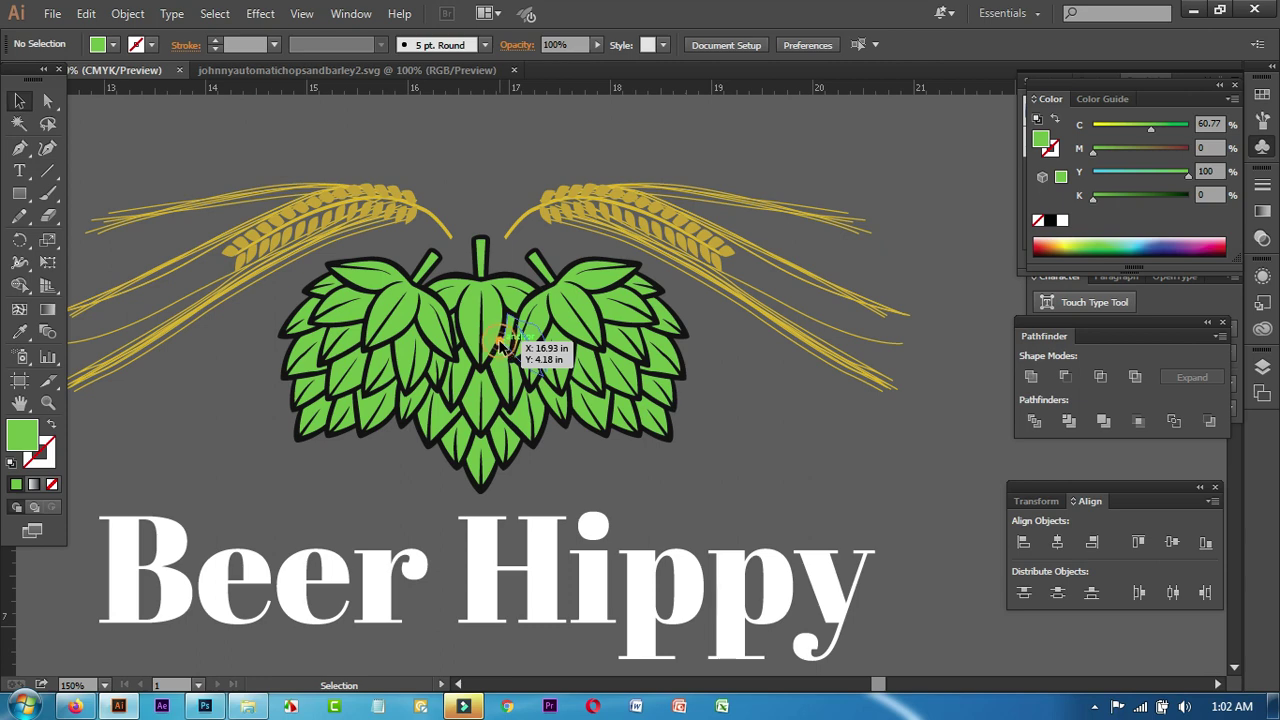
{"action": "left_click", "coordinate": [573, 333]}
{"action": "left_click", "coordinate": [783, 187]}
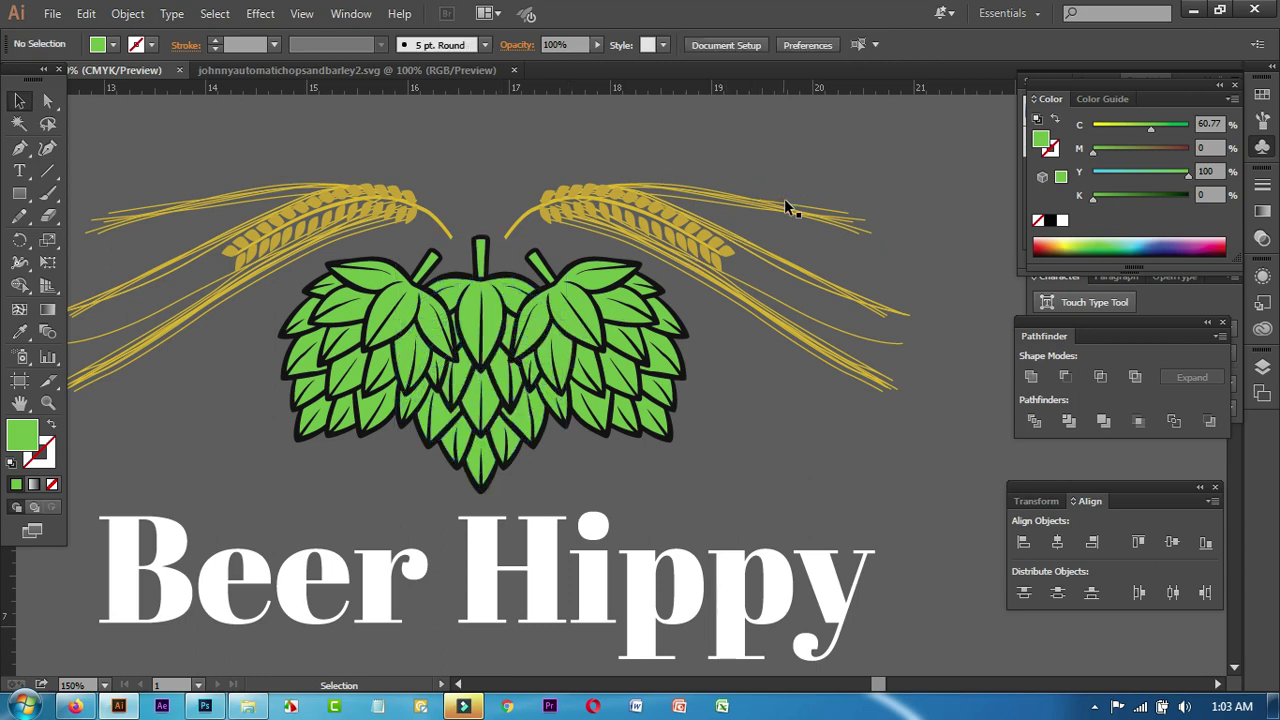
Switch to the browser and open the Hop Trio preview image by itself at full size.
{"action": "left_click", "coordinate": [75, 706]}
{"action": "left_click", "coordinate": [323, 420]}
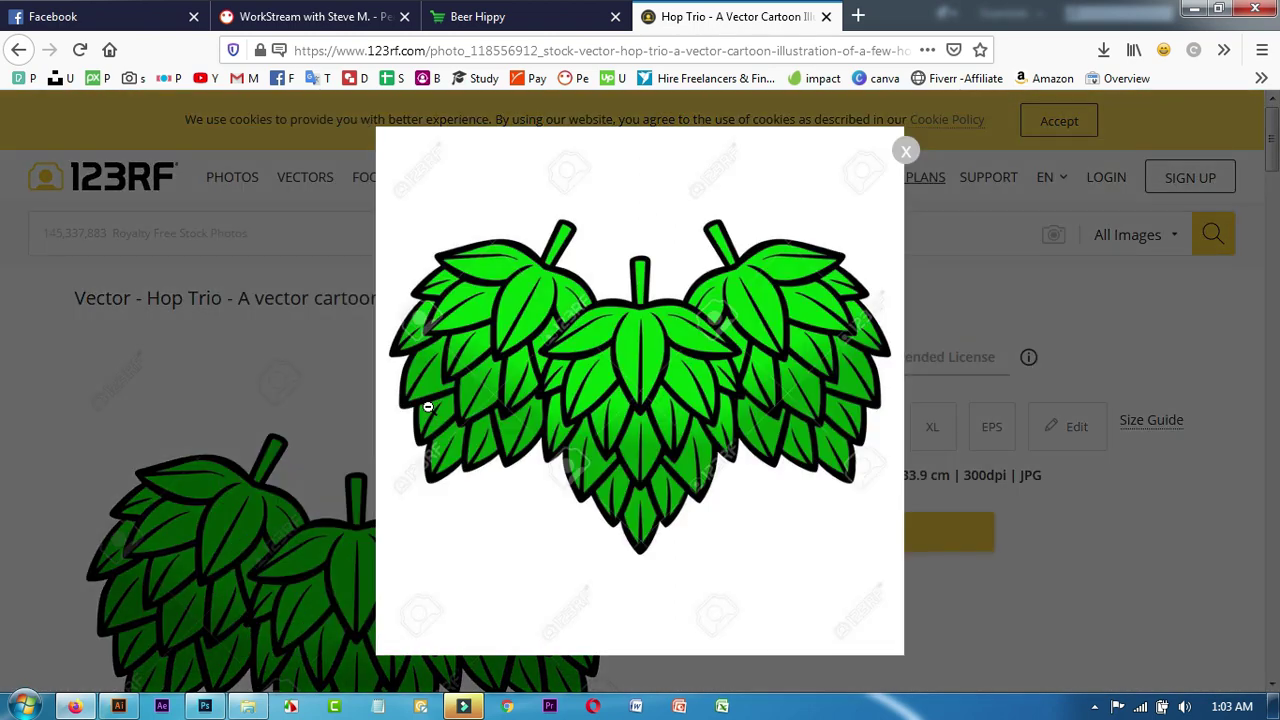
{"action": "right_click", "coordinate": [638, 348]}
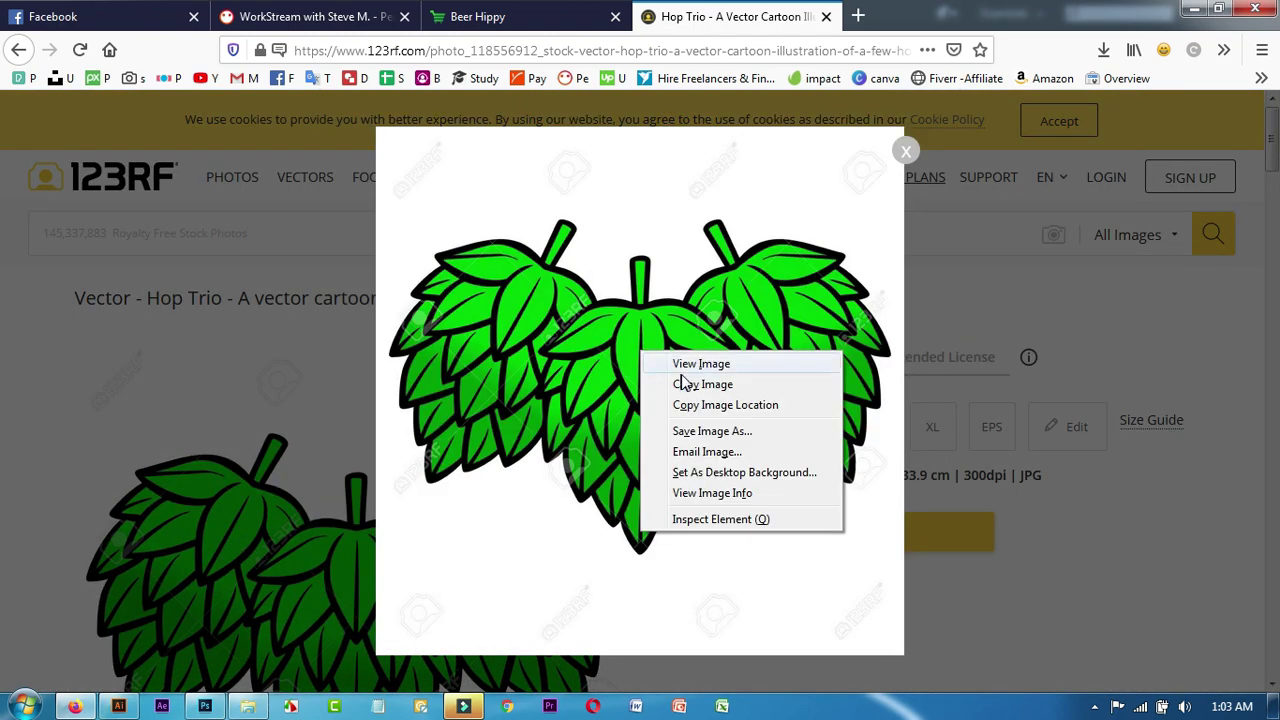
{"action": "left_click", "coordinate": [688, 363]}
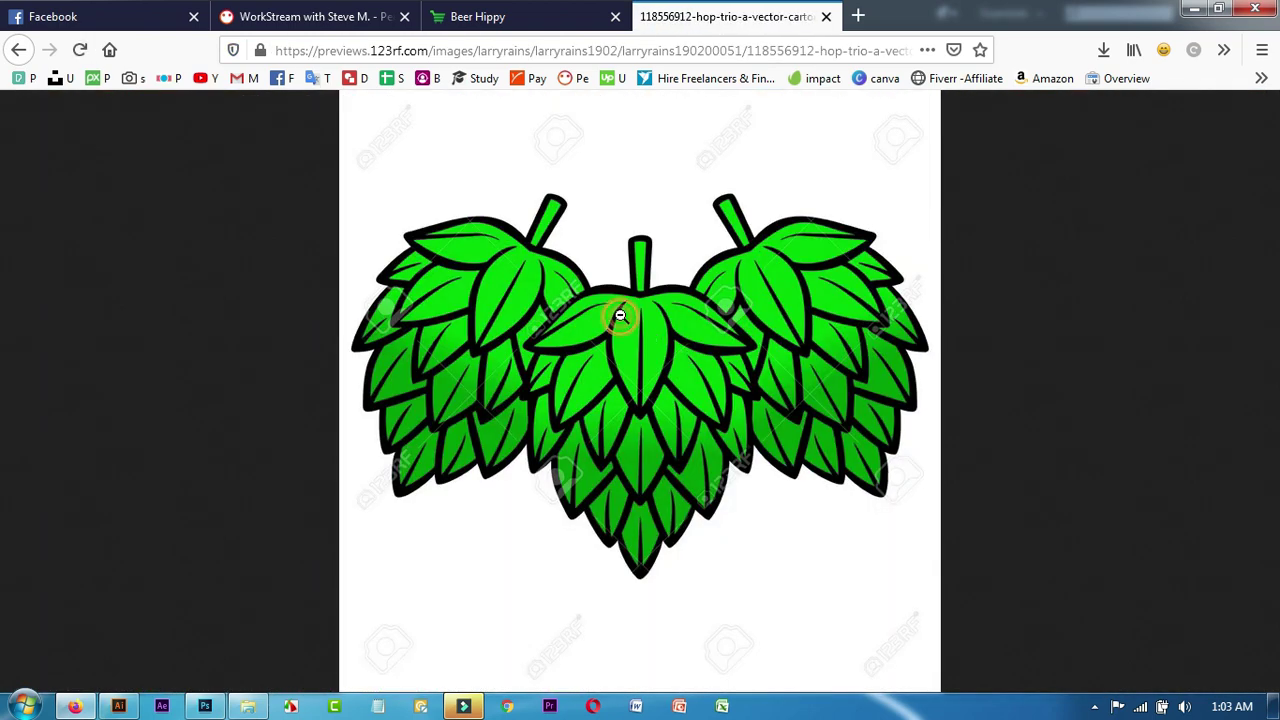
{"action": "left_click", "coordinate": [620, 315]}
{"action": "scroll", "coordinate": [521, 383], "scroll_direction": "down", "scroll_amount": 5}
{"action": "scroll", "coordinate": [521, 383], "scroll_direction": "up", "scroll_amount": 5}
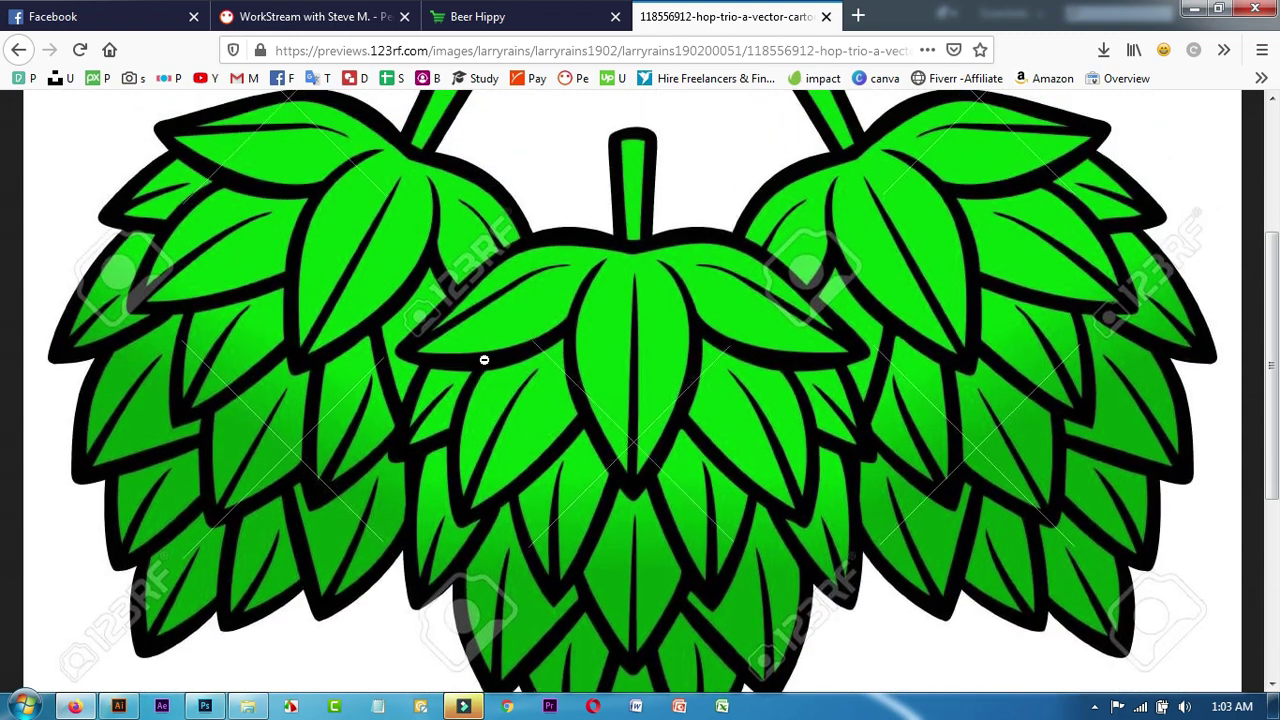
Save the hop trio image as a JPEG in the Beer Hippy folder under its proposed name, replacing the existing file.
{"action": "right_click", "coordinate": [521, 262]}
{"action": "left_click", "coordinate": [628, 323]}
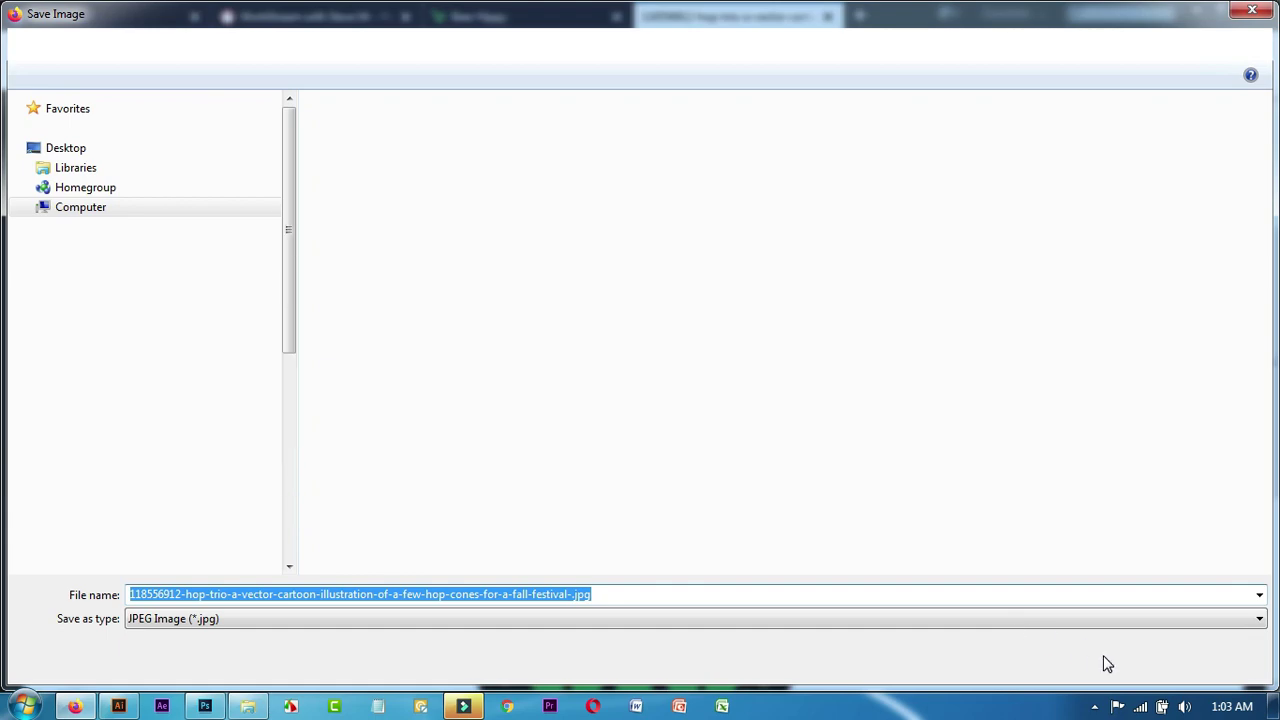
{"action": "left_click", "coordinate": [1120, 668]}
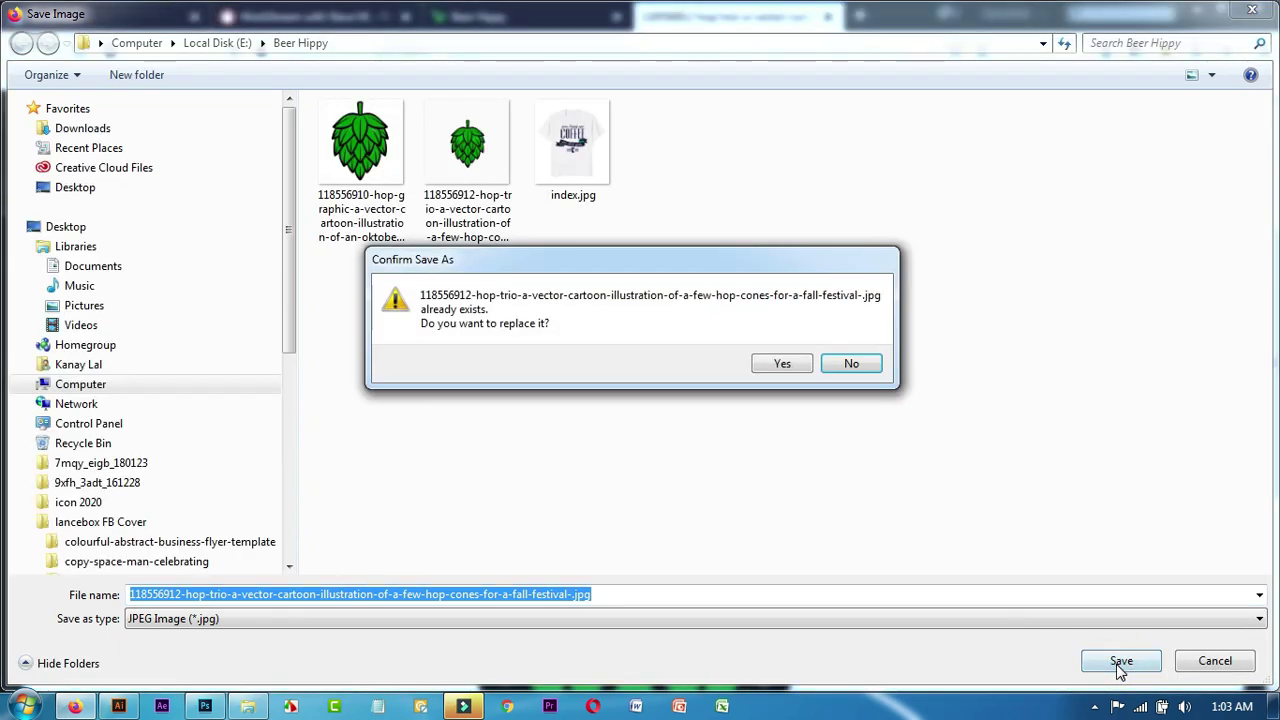
{"action": "left_click", "coordinate": [780, 365]}
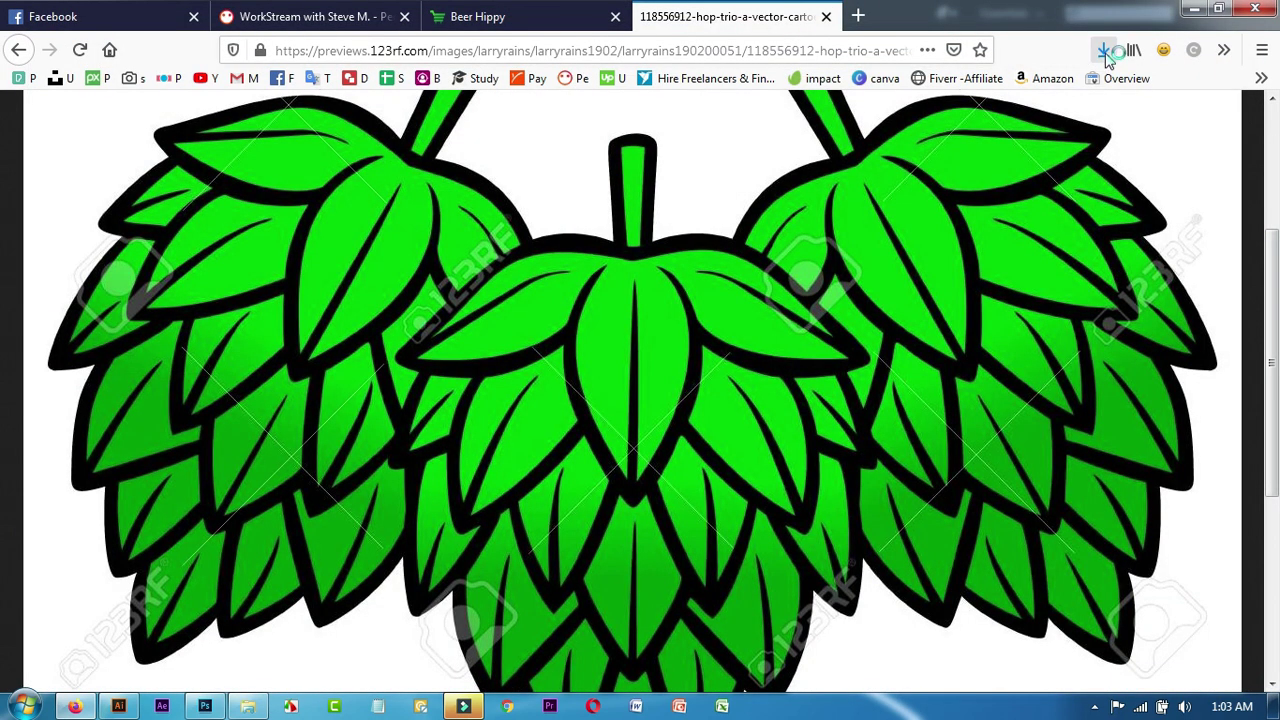
Open the downloaded hop trio image in Illustrator as its own document and examine its leaf outlines up close.
{"action": "left_click", "coordinate": [1104, 50]}
{"action": "left_click_drag", "start_coordinate": [975, 95], "coordinate": [850, 70]}
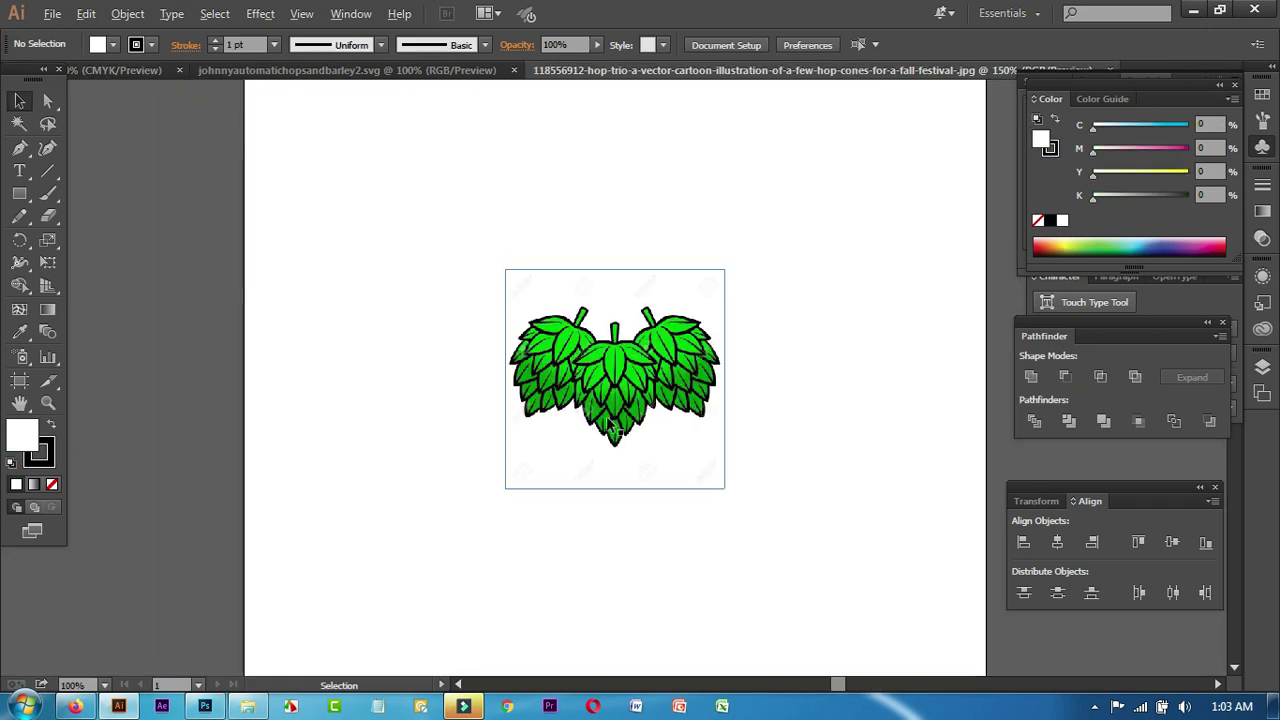
{"action": "scroll", "coordinate": [614, 428], "scroll_direction": "up", "scroll_amount": 7}
{"action": "scroll", "coordinate": [652, 324], "scroll_direction": "down", "scroll_amount": 3}
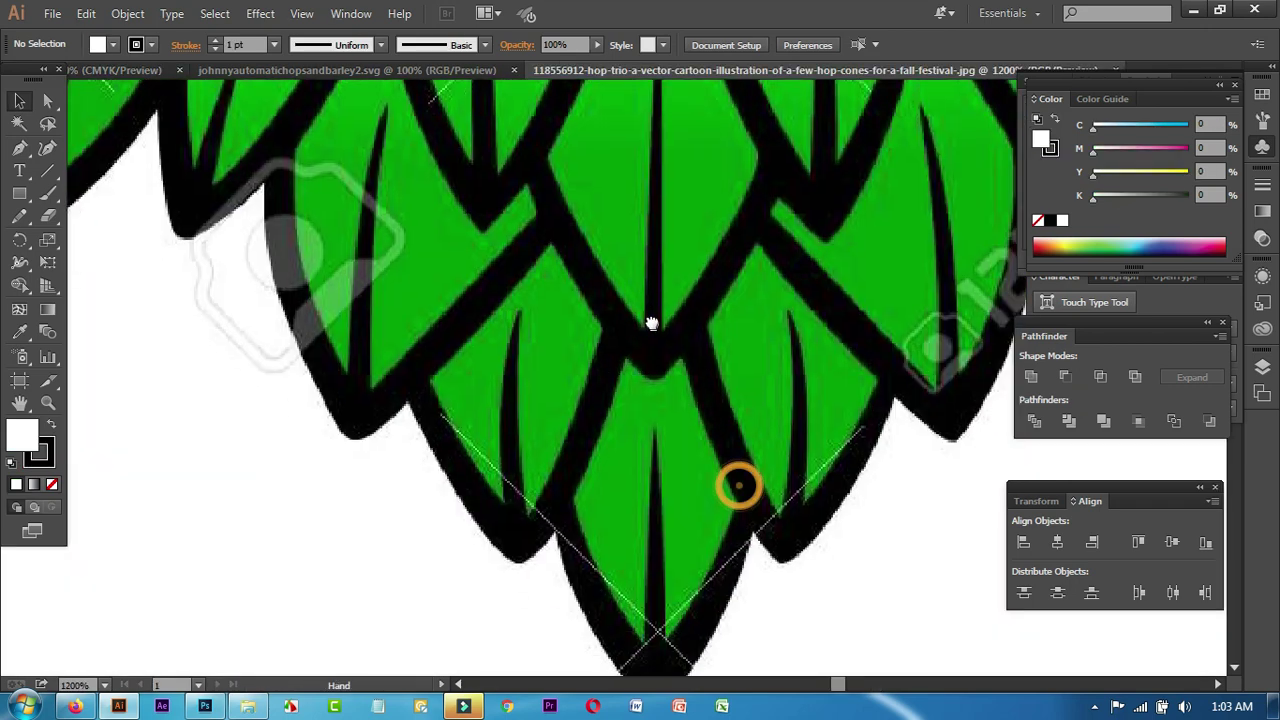
{"action": "scroll", "coordinate": [652, 328], "scroll_direction": "down", "scroll_amount": 4}
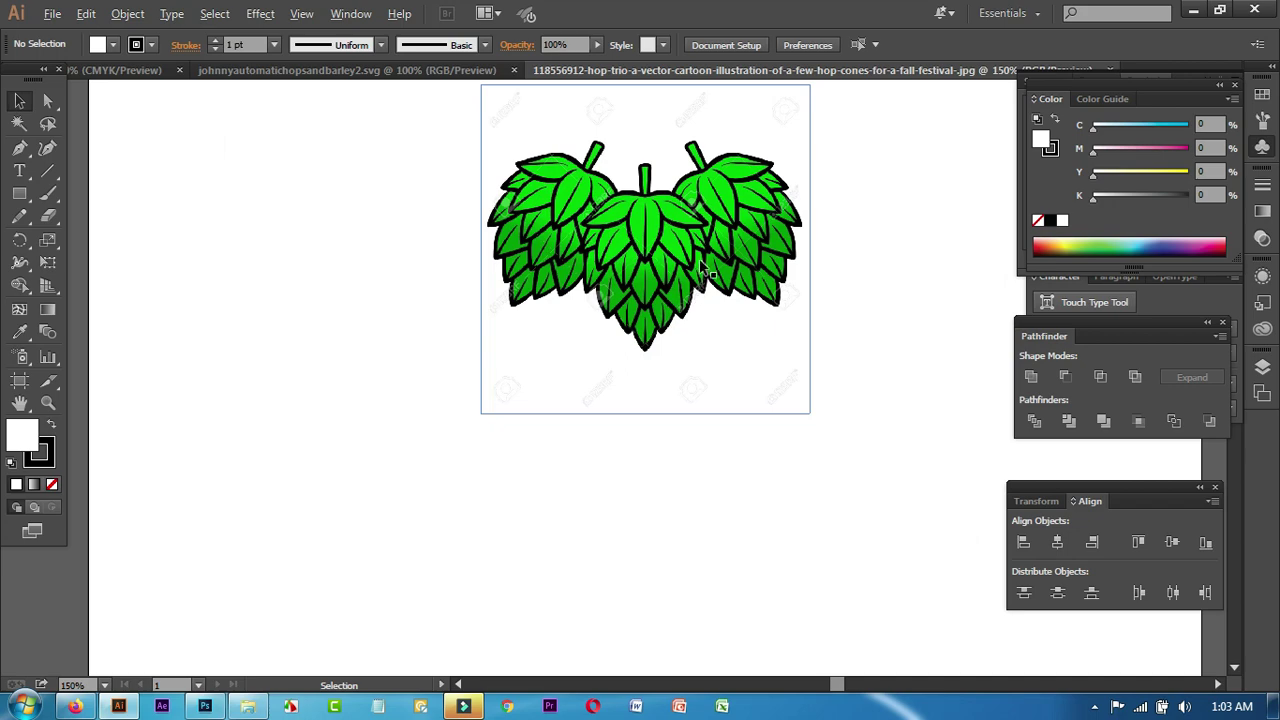
{"action": "scroll", "coordinate": [710, 265], "scroll_direction": "up", "scroll_amount": 3}
{"action": "scroll", "coordinate": [651, 229], "scroll_direction": "down", "scroll_amount": 2}
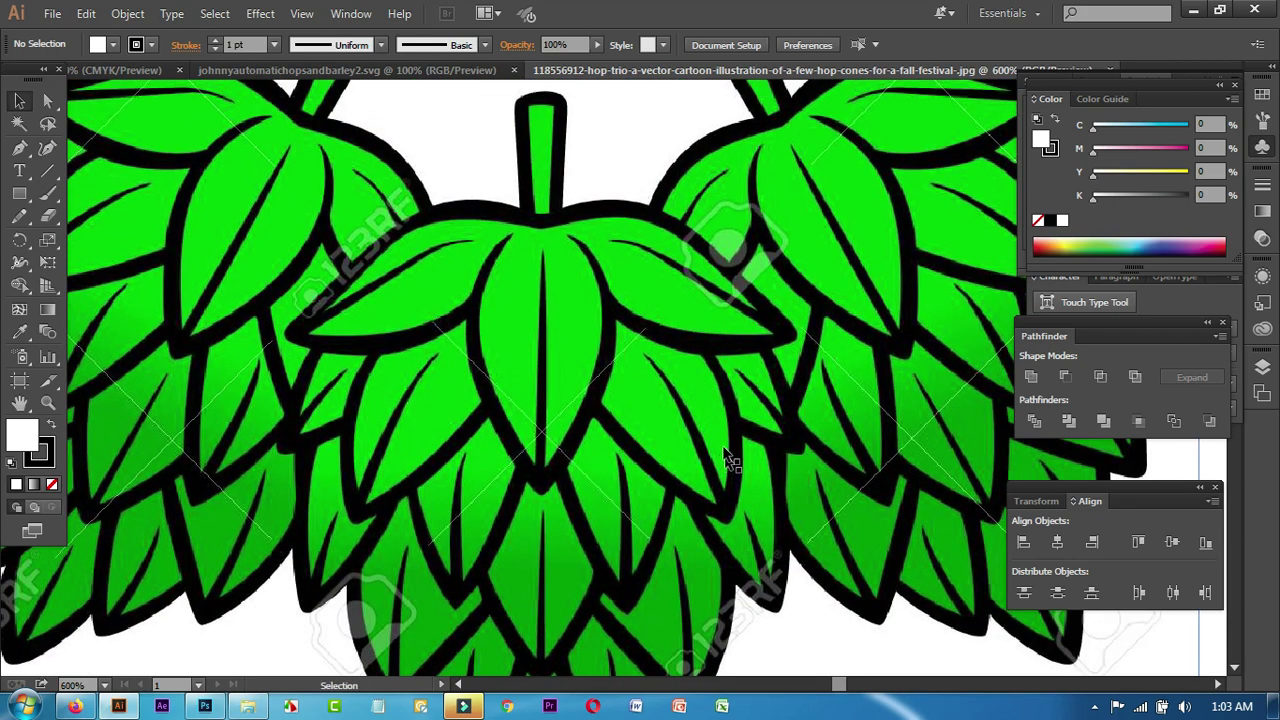
{"action": "scroll", "coordinate": [722, 427], "scroll_direction": "down", "scroll_amount": 2}
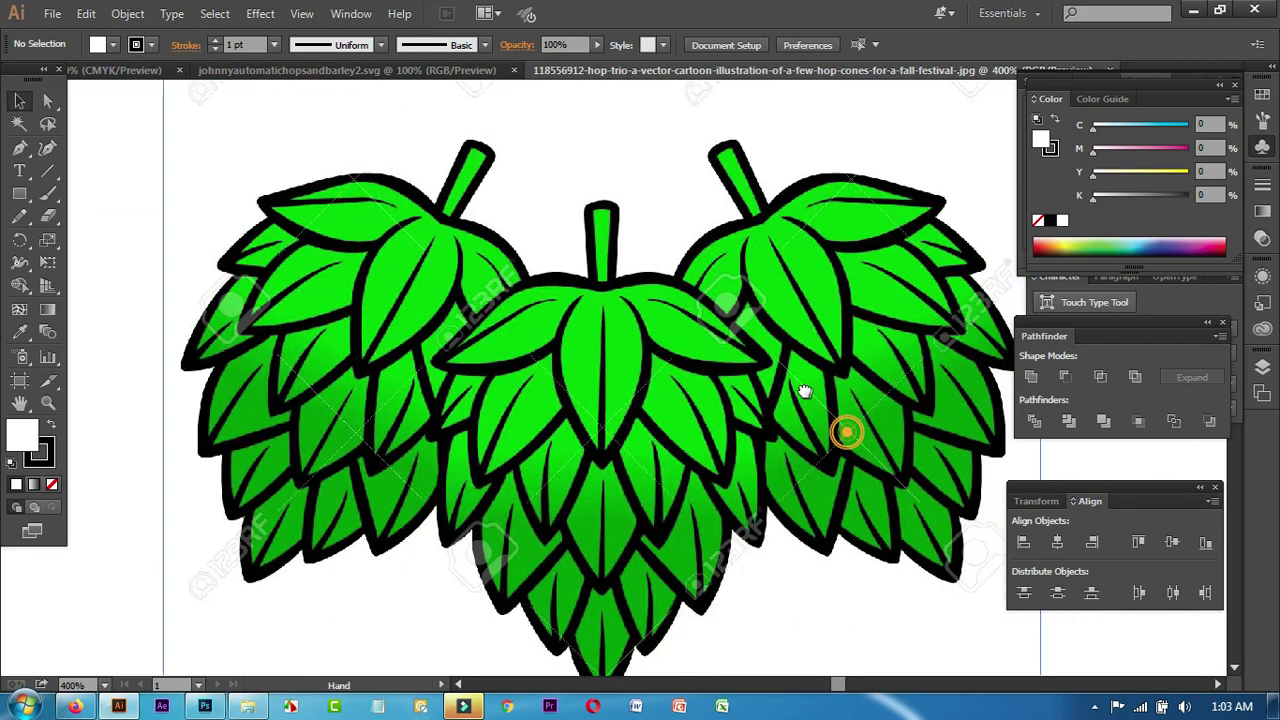
{"action": "scroll", "coordinate": [802, 389], "scroll_direction": "up", "scroll_amount": 1}
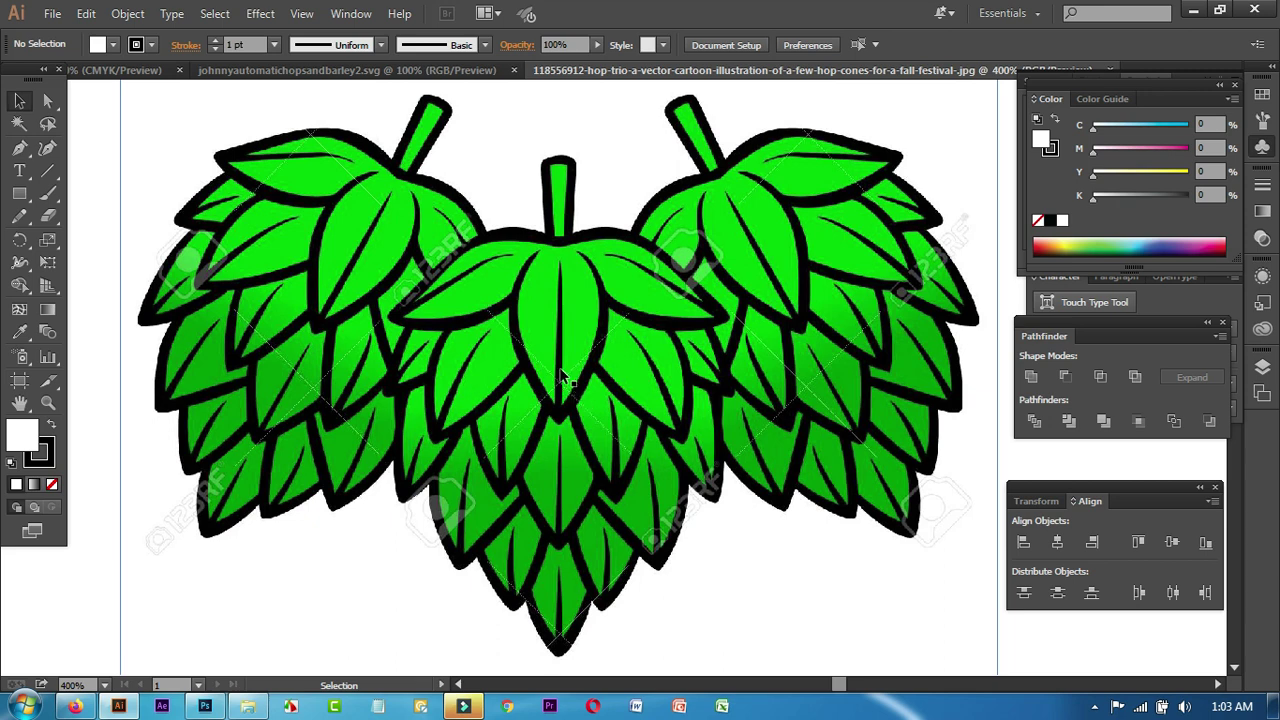
Trace the middle hop's stem and the outer edge of its upper-right leaf with the Pen tool.
{"action": "key", "text": "ctrl+shift+h"}
{"action": "left_click", "coordinate": [19, 147]}
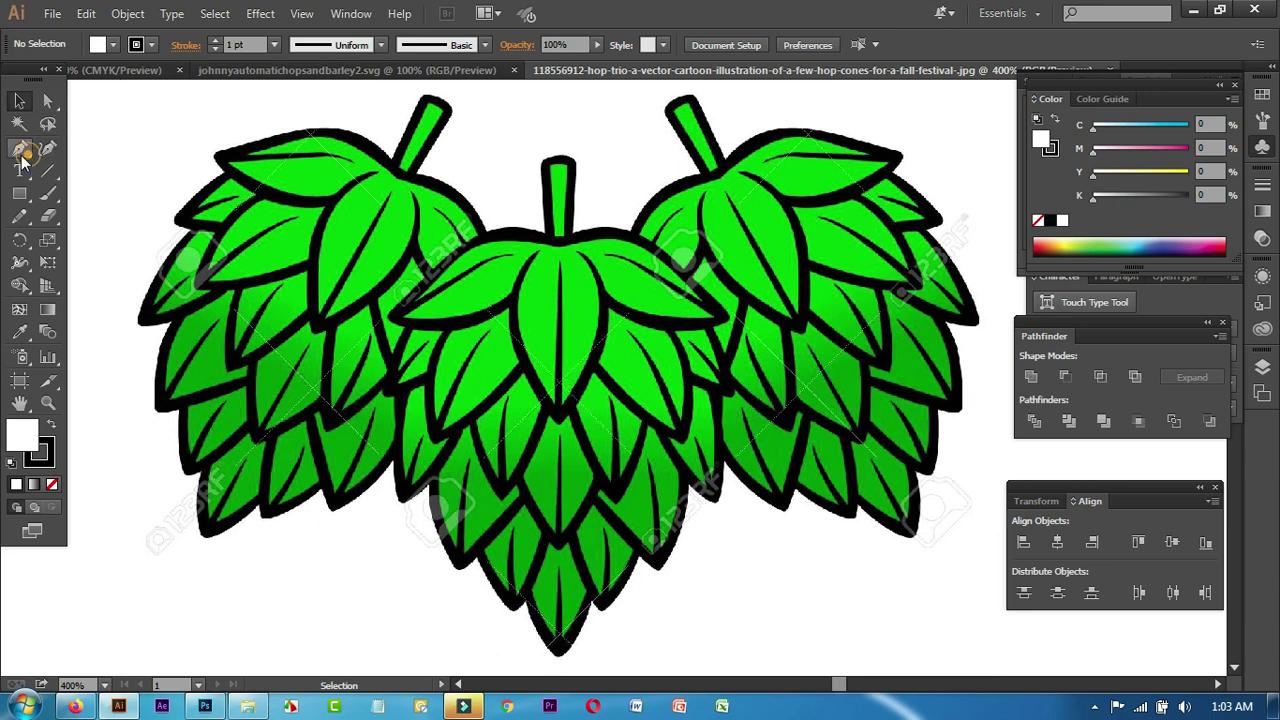
{"action": "left_click", "coordinate": [542, 232]}
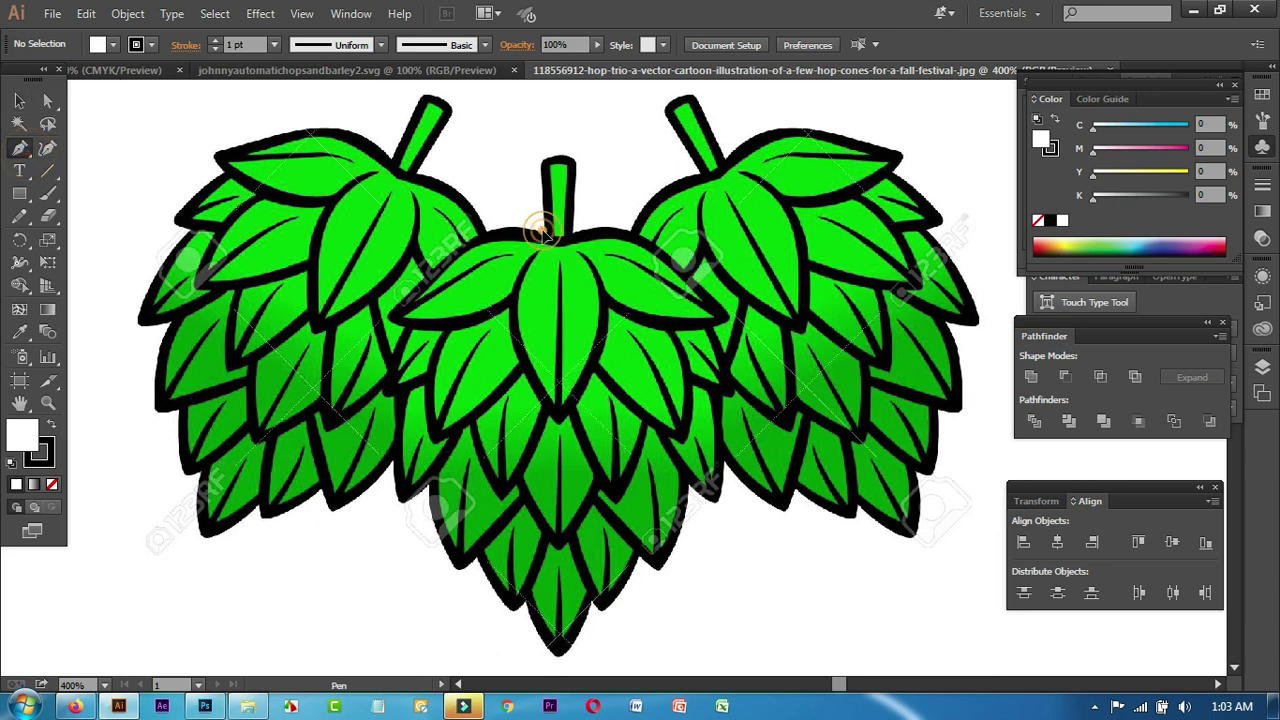
{"action": "left_click_drag", "start_coordinate": [543, 162], "coordinate": [592, 180]}
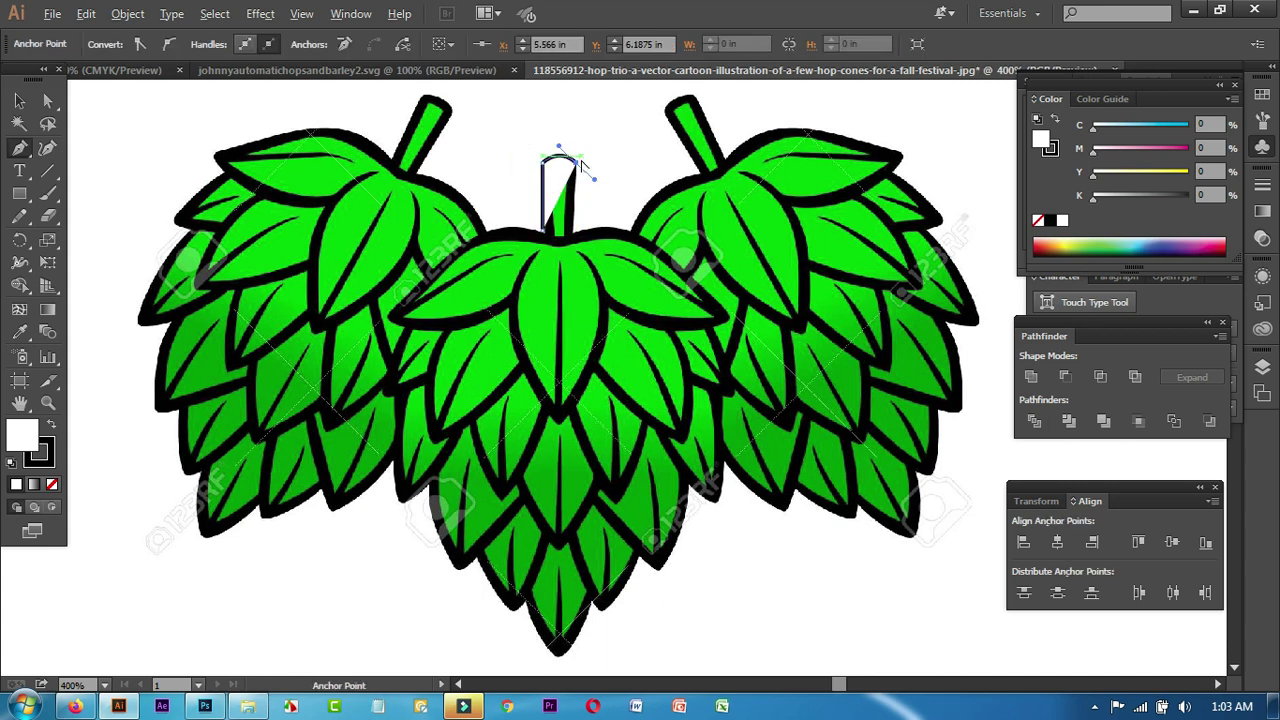
{"action": "left_click_drag", "start_coordinate": [577, 241], "coordinate": [480, 88]}
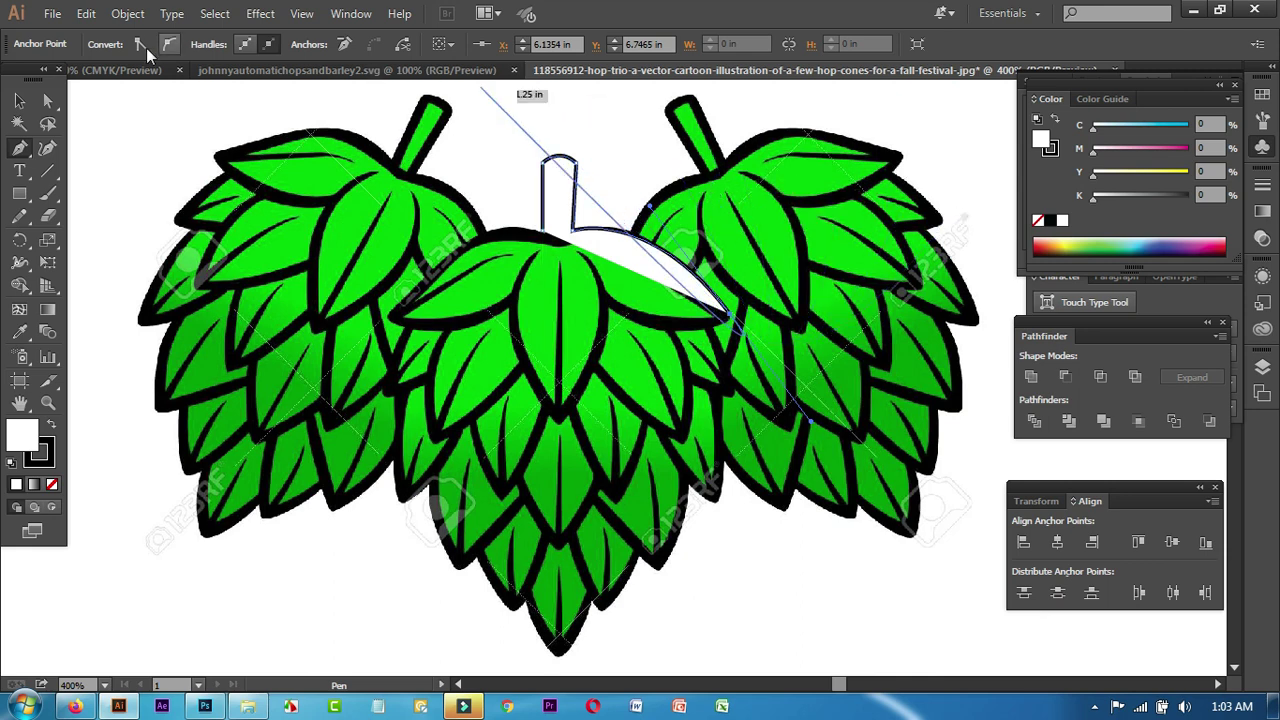
{"action": "key", "text": "v"}
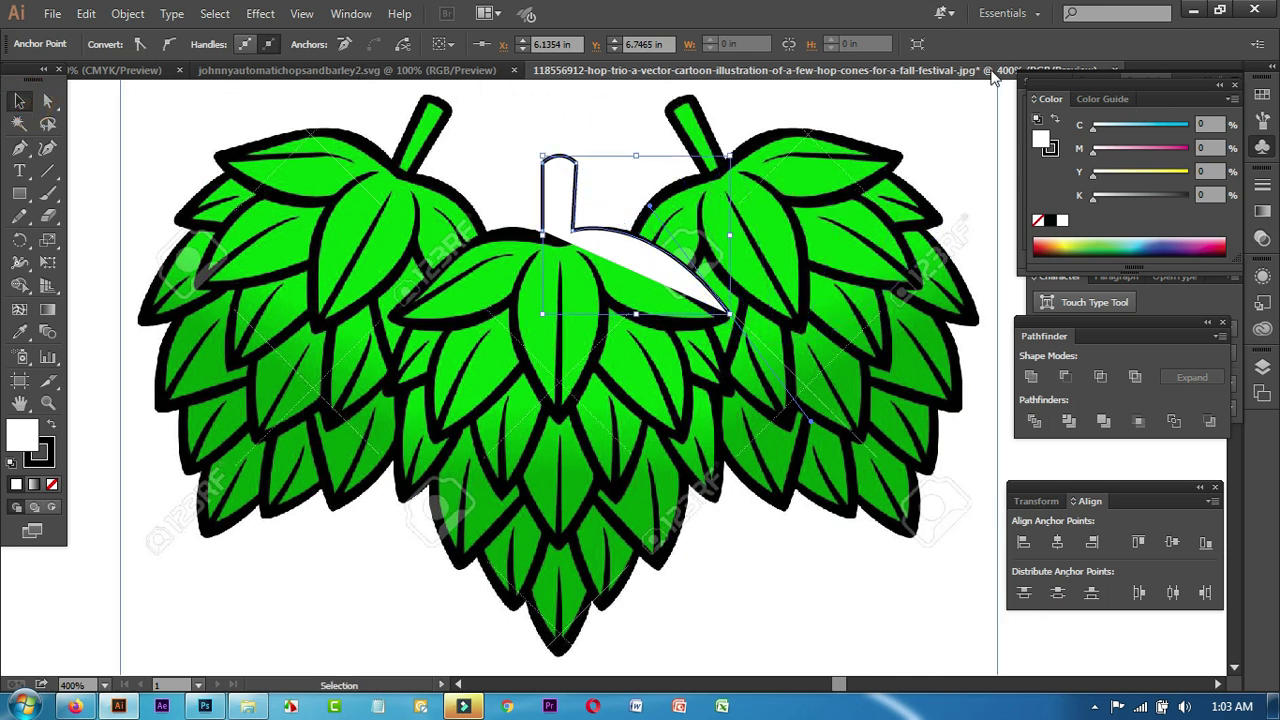
In the johnnyautomatichopsandbarley2.svg document, move the barley group above the artboard, apart from the hops.
{"action": "left_click", "coordinate": [433, 69]}
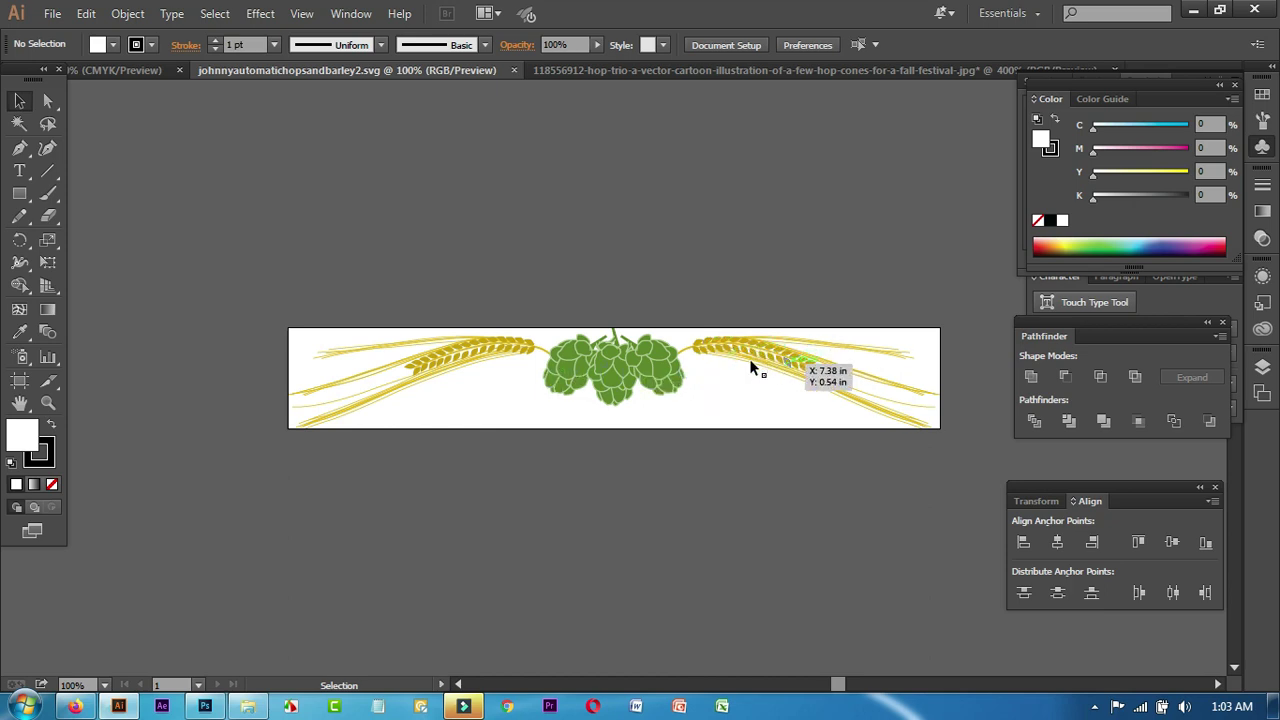
{"action": "left_click_drag", "start_coordinate": [768, 360], "coordinate": [757, 248]}
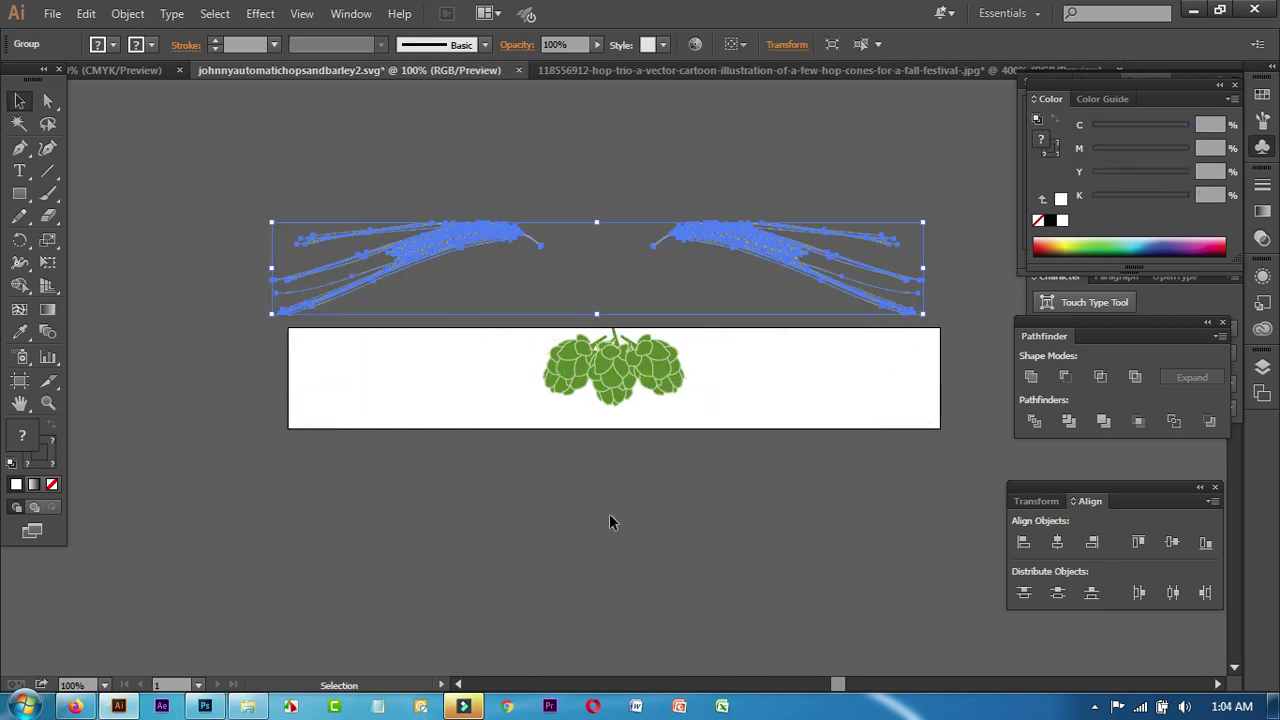
Switch to the browser and check the barley clipart reference in the client's PeoplePerHour brief.
{"action": "left_click", "coordinate": [75, 706]}
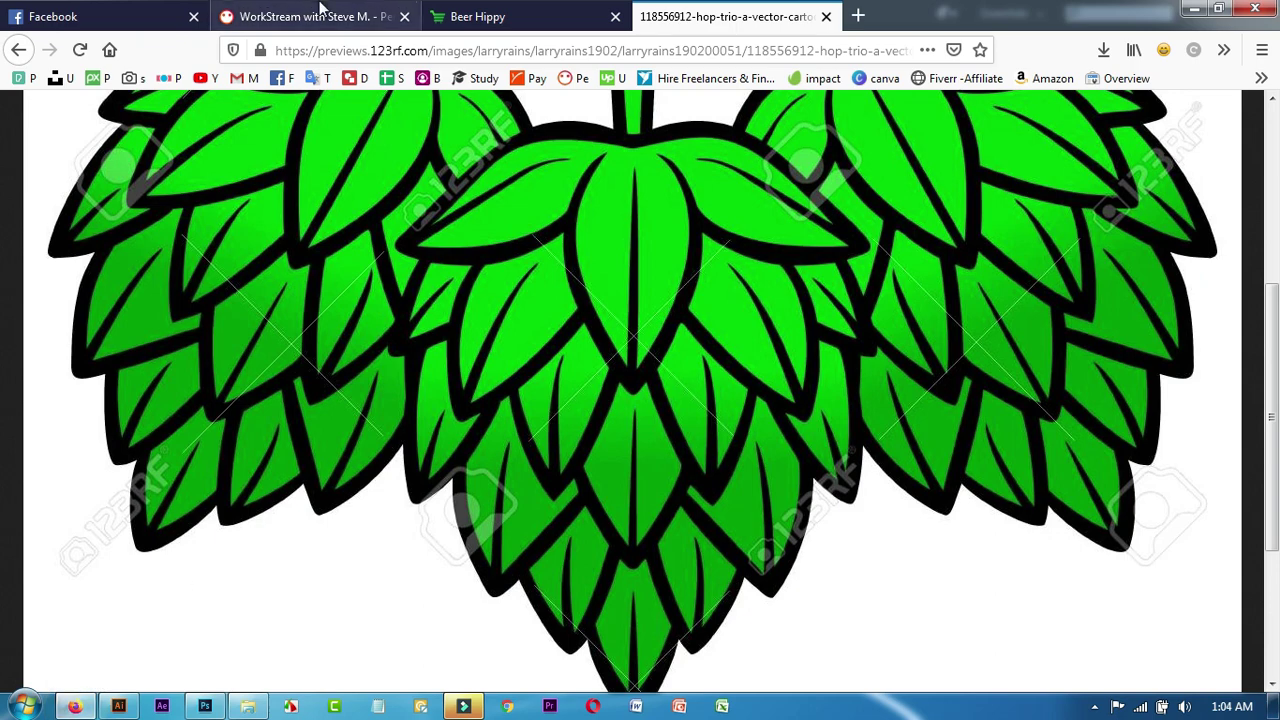
{"action": "left_click", "coordinate": [318, 14]}
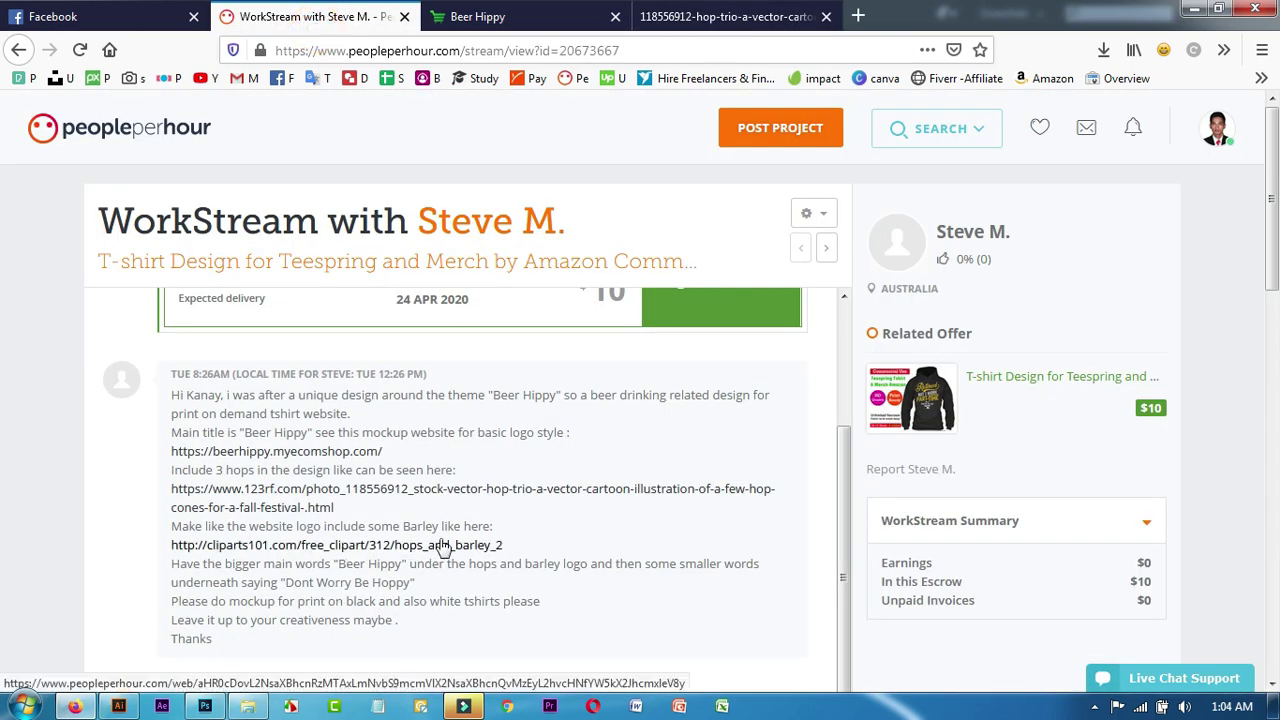
{"action": "left_click_drag", "start_coordinate": [524, 8], "coordinate": [960, 14]}
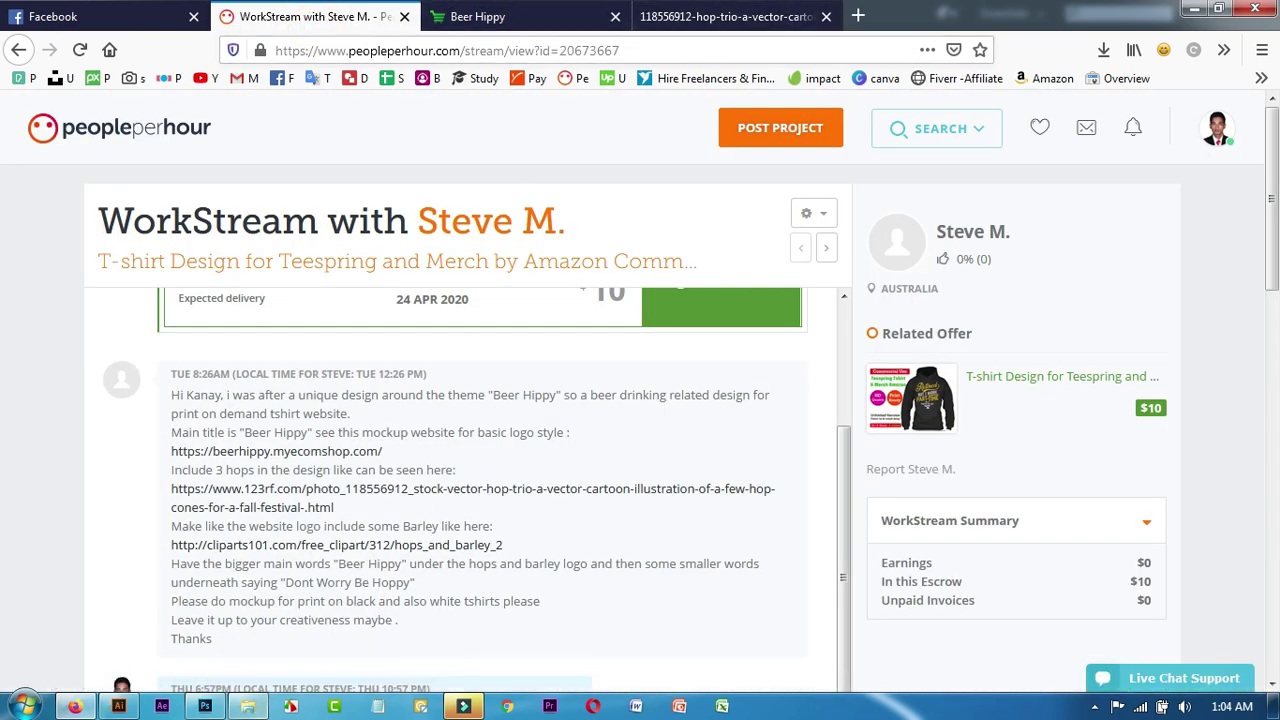
Switch back to Illustrator and compare the clipart's hops and barley groups with the Beer Hippy logo's artwork and lettering.
{"action": "left_click", "coordinate": [118, 706]}
{"action": "left_click", "coordinate": [751, 451]}
{"action": "left_click_drag", "start_coordinate": [468, 175], "coordinate": [780, 500]}
{"action": "left_click", "coordinate": [780, 500]}
{"action": "left_click", "coordinate": [651, 351]}
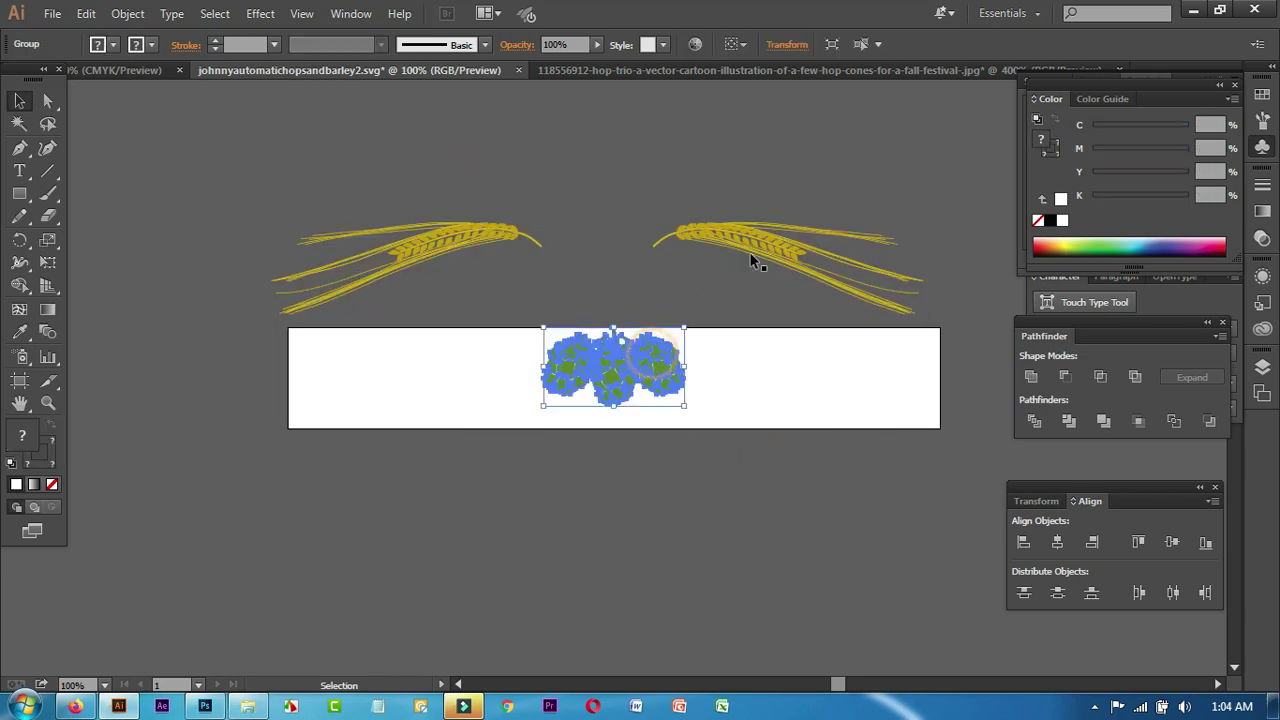
{"action": "left_click", "coordinate": [757, 238]}
{"action": "left_click", "coordinate": [143, 68]}
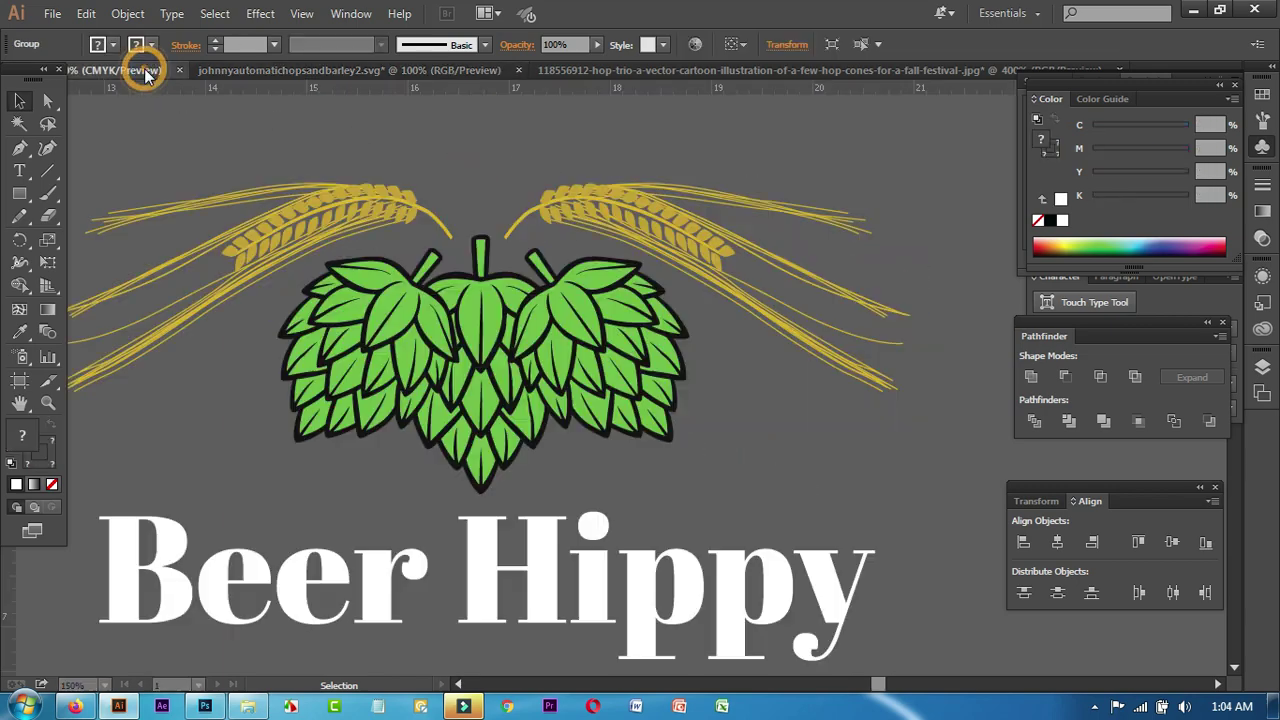
{"action": "scroll", "coordinate": [777, 383], "scroll_direction": "down", "scroll_amount": 4}
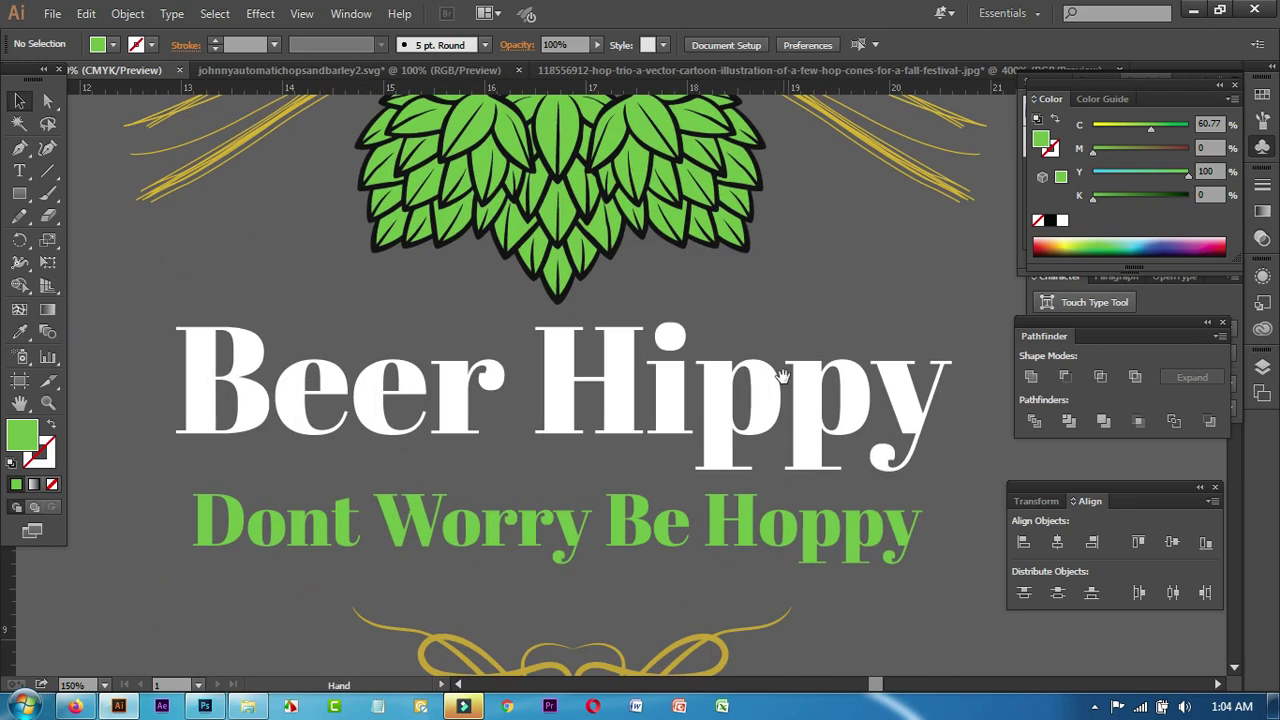
Examine the Beer Hippy title, the Dont Worry Be Hoppy tagline and the gold ornament, then the logo as a whole.
{"action": "scroll", "coordinate": [757, 410], "scroll_direction": "down", "scroll_amount": 1}
{"action": "left_click_drag", "start_coordinate": [909, 466], "coordinate": [817, 472]}
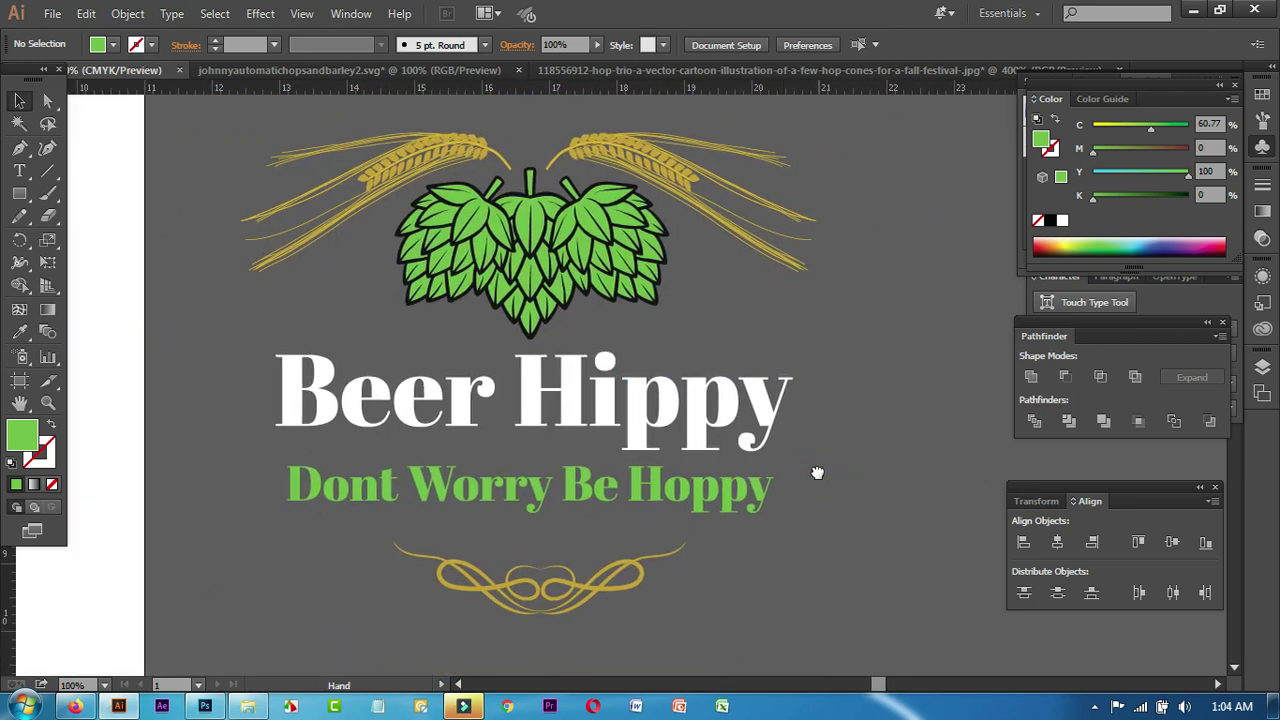
{"action": "left_click", "coordinate": [327, 410]}
{"action": "left_click", "coordinate": [883, 397]}
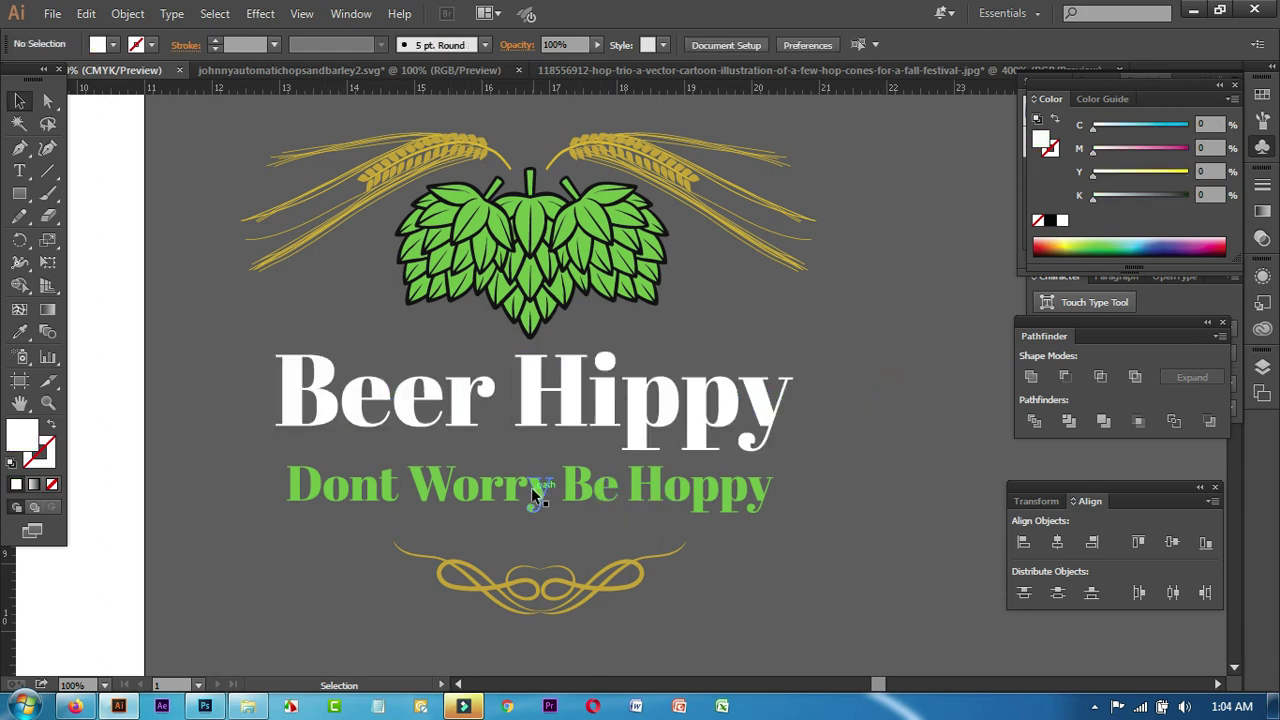
{"action": "left_click", "coordinate": [533, 492]}
{"action": "left_click", "coordinate": [851, 491]}
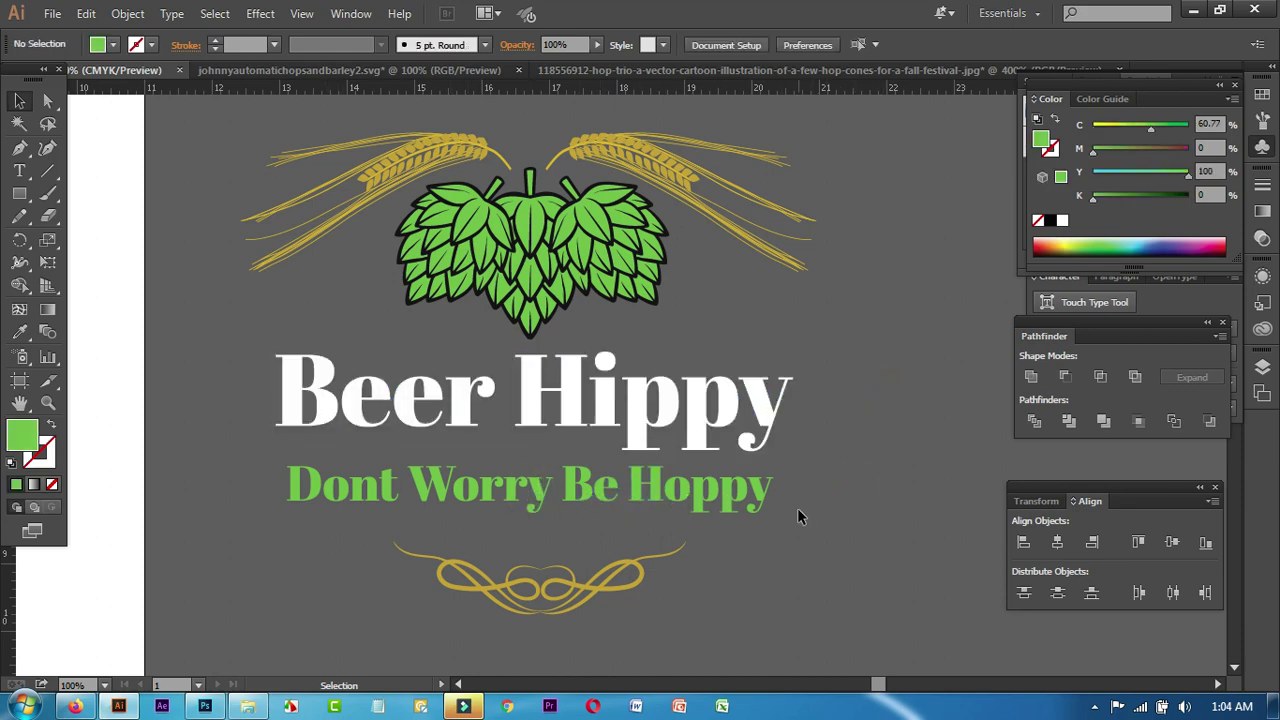
{"action": "scroll", "coordinate": [836, 510], "scroll_direction": "down", "scroll_amount": 1}
{"action": "scroll", "coordinate": [651, 563], "scroll_direction": "up", "scroll_amount": 1}
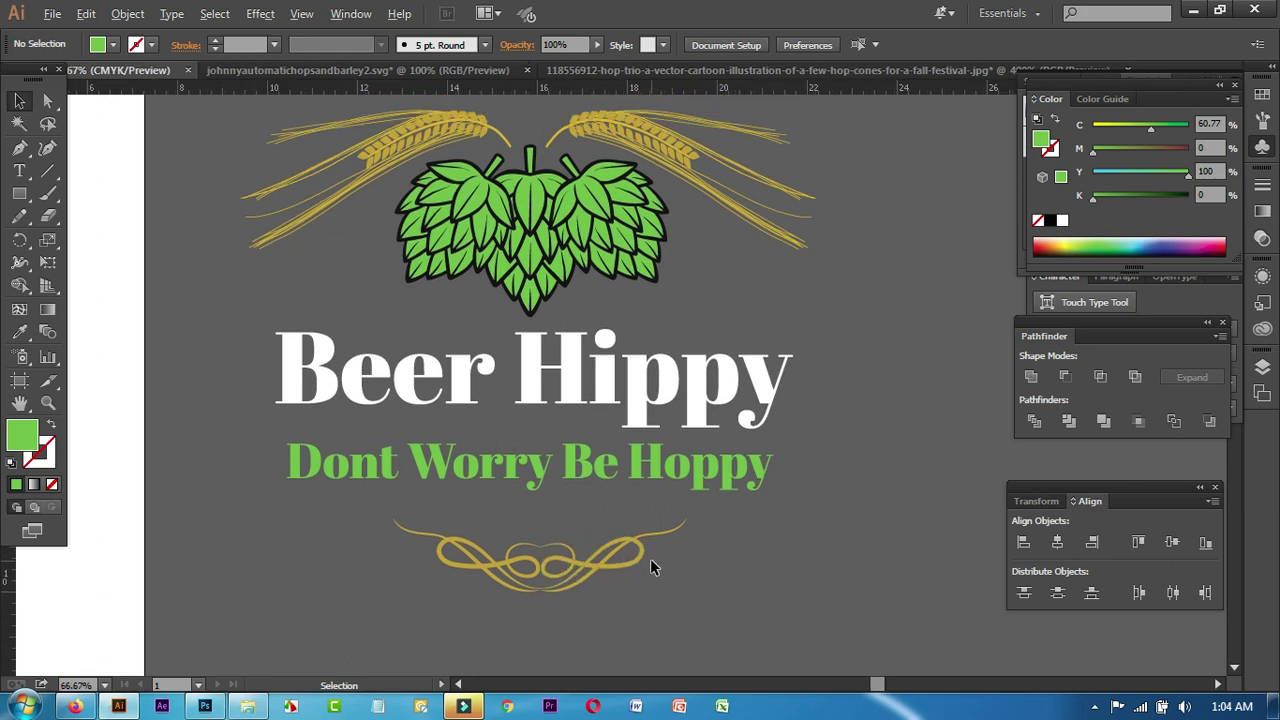
{"action": "scroll", "coordinate": [651, 565], "scroll_direction": "down", "scroll_amount": 1}
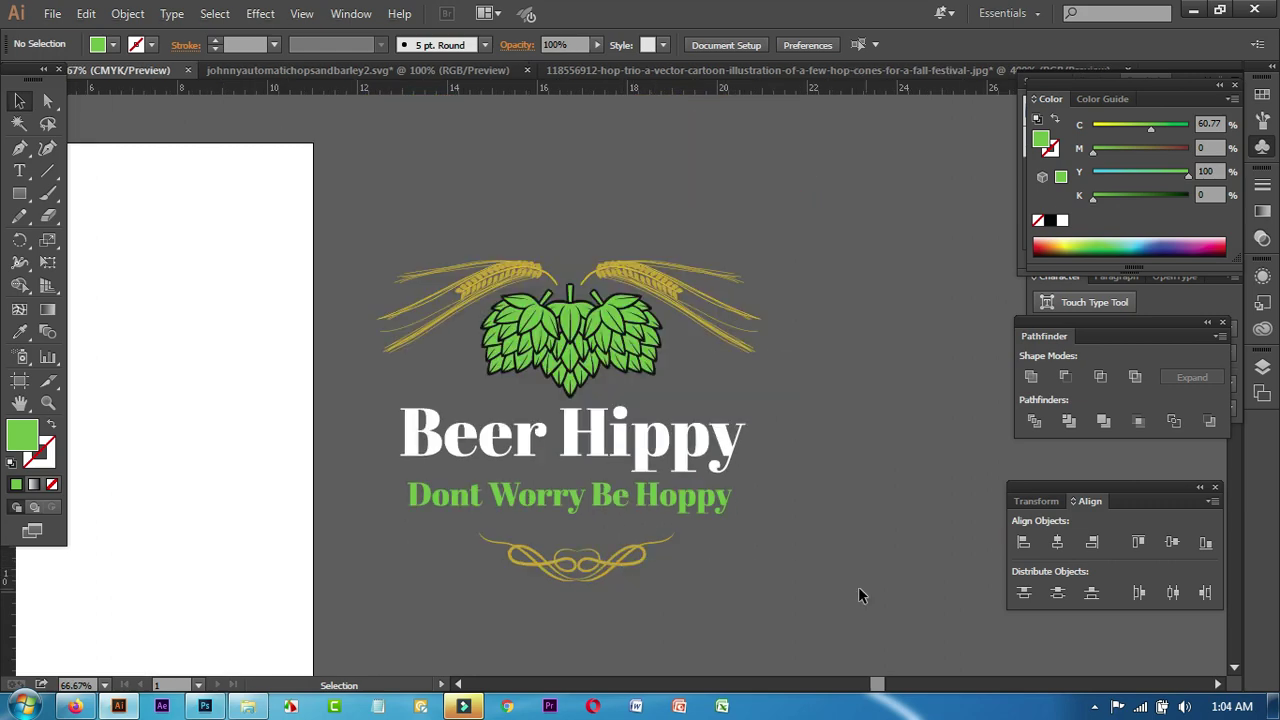
{"action": "left_click_drag", "start_coordinate": [851, 586], "coordinate": [792, 563]}
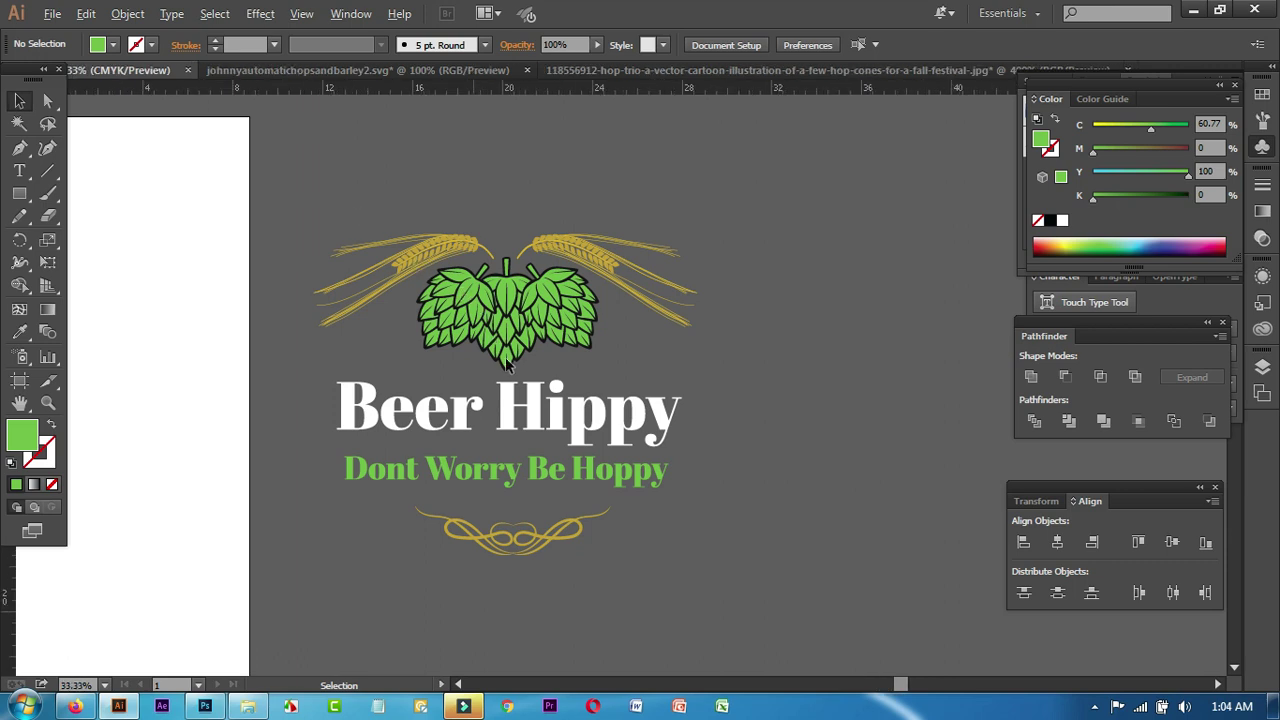
{"action": "scroll", "coordinate": [342, 208], "scroll_direction": "down", "scroll_amount": 2}
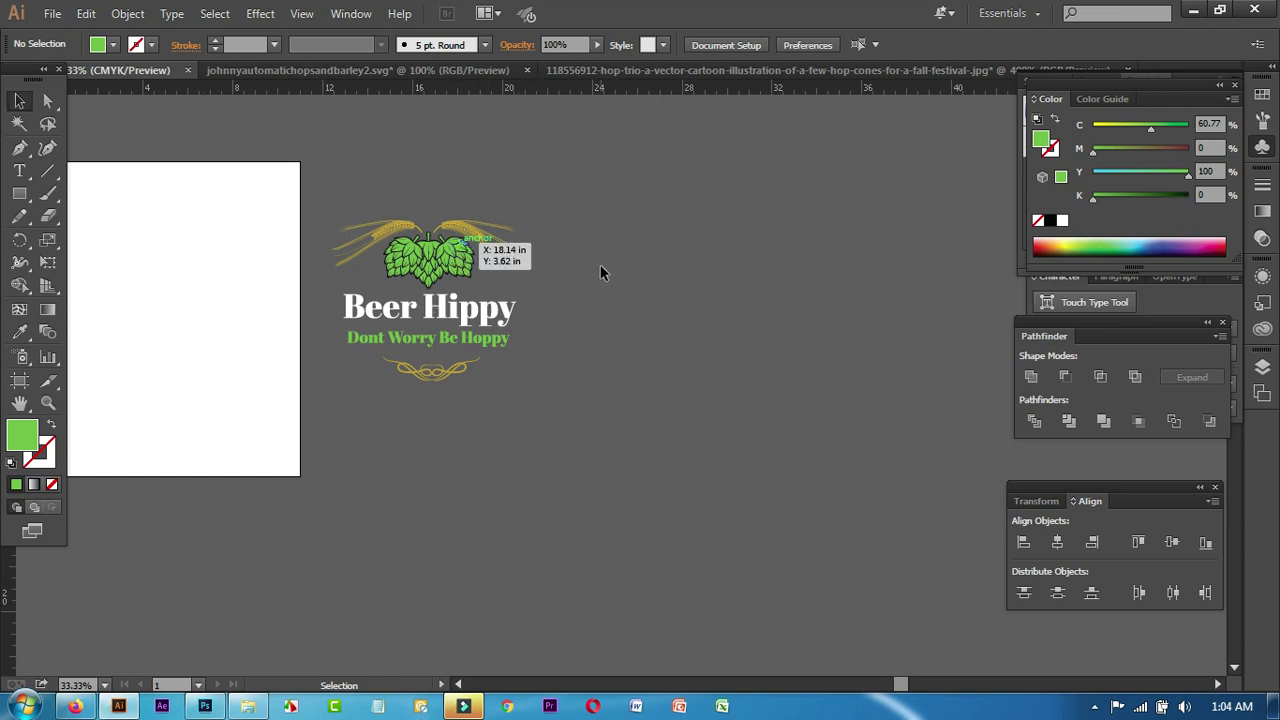
{"action": "key", "text": "space"}
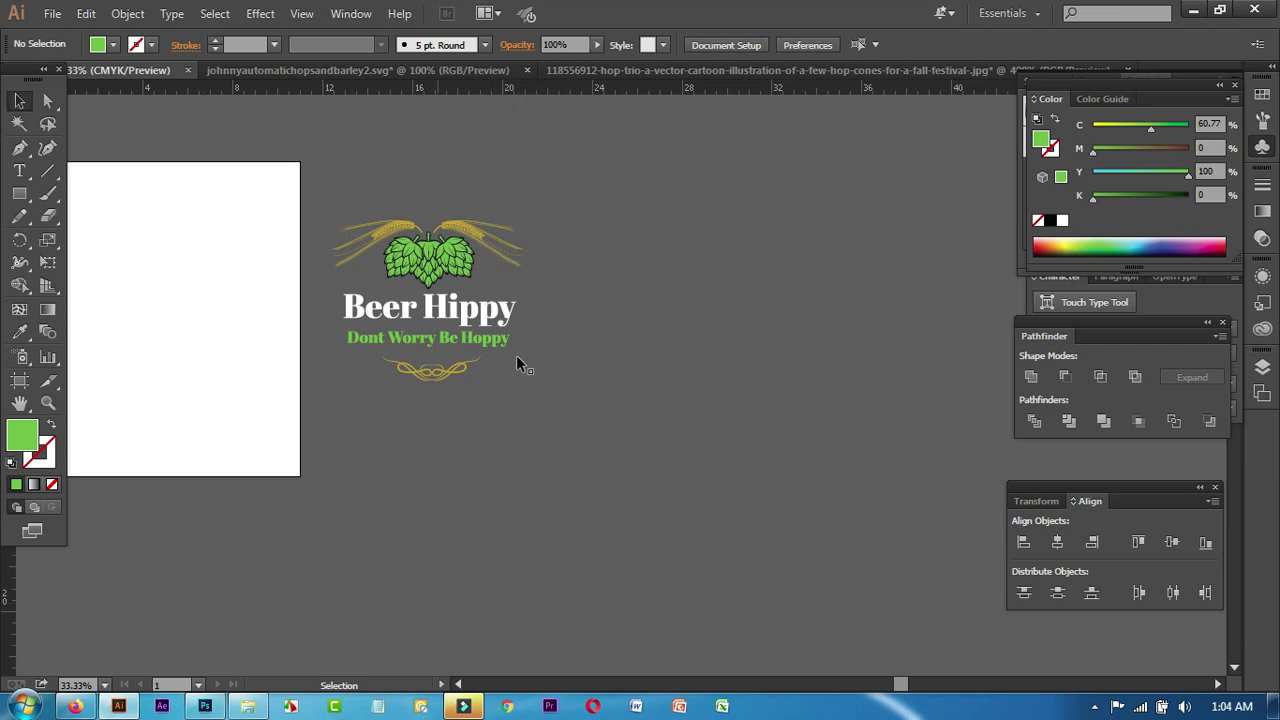
Switch to Photoshop and compare the black T-shirt mockup with and without the logo layer 33.
{"action": "left_click", "coordinate": [205, 706]}
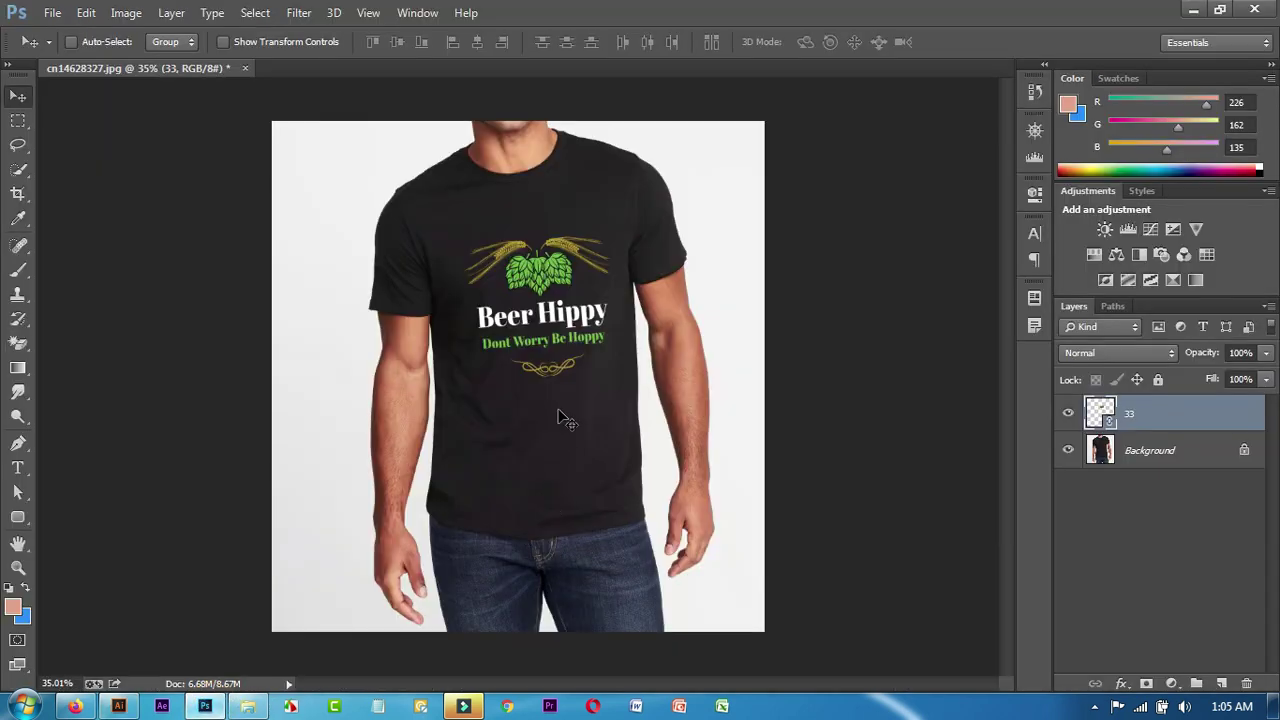
{"action": "scroll", "coordinate": [590, 313], "scroll_direction": "up", "scroll_amount": 2}
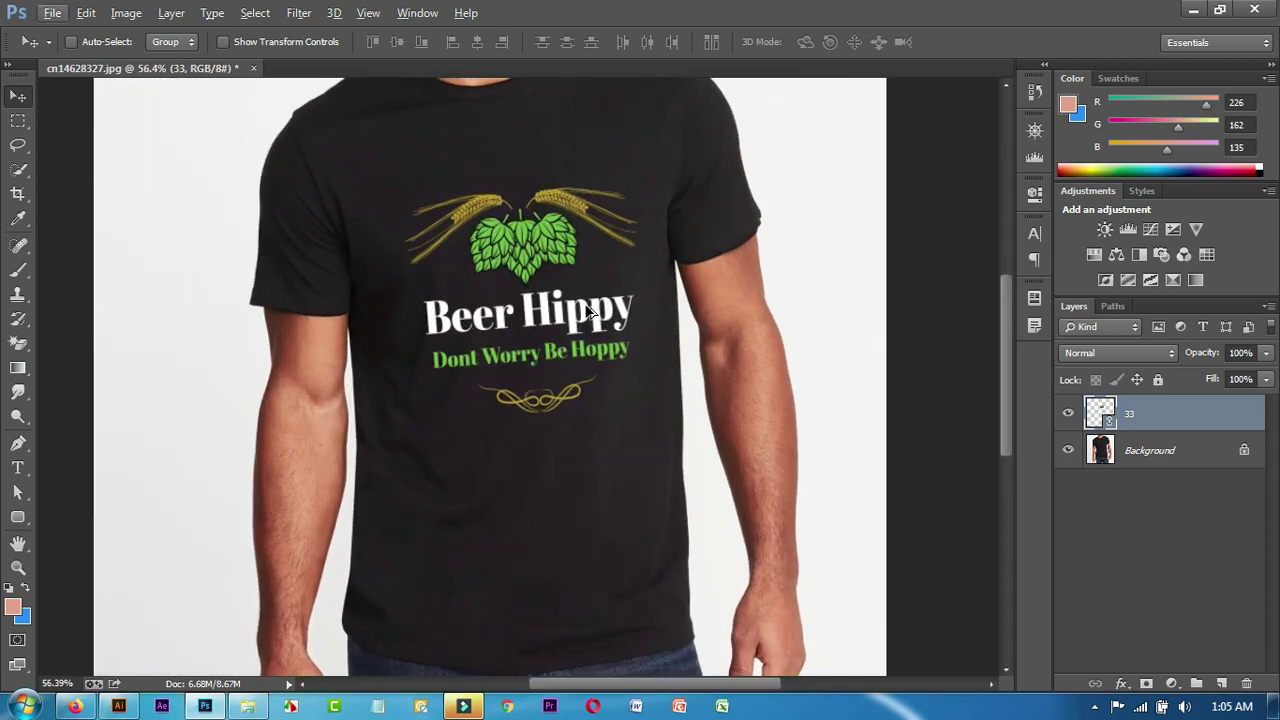
{"action": "scroll", "coordinate": [590, 313], "scroll_direction": "down", "scroll_amount": 2}
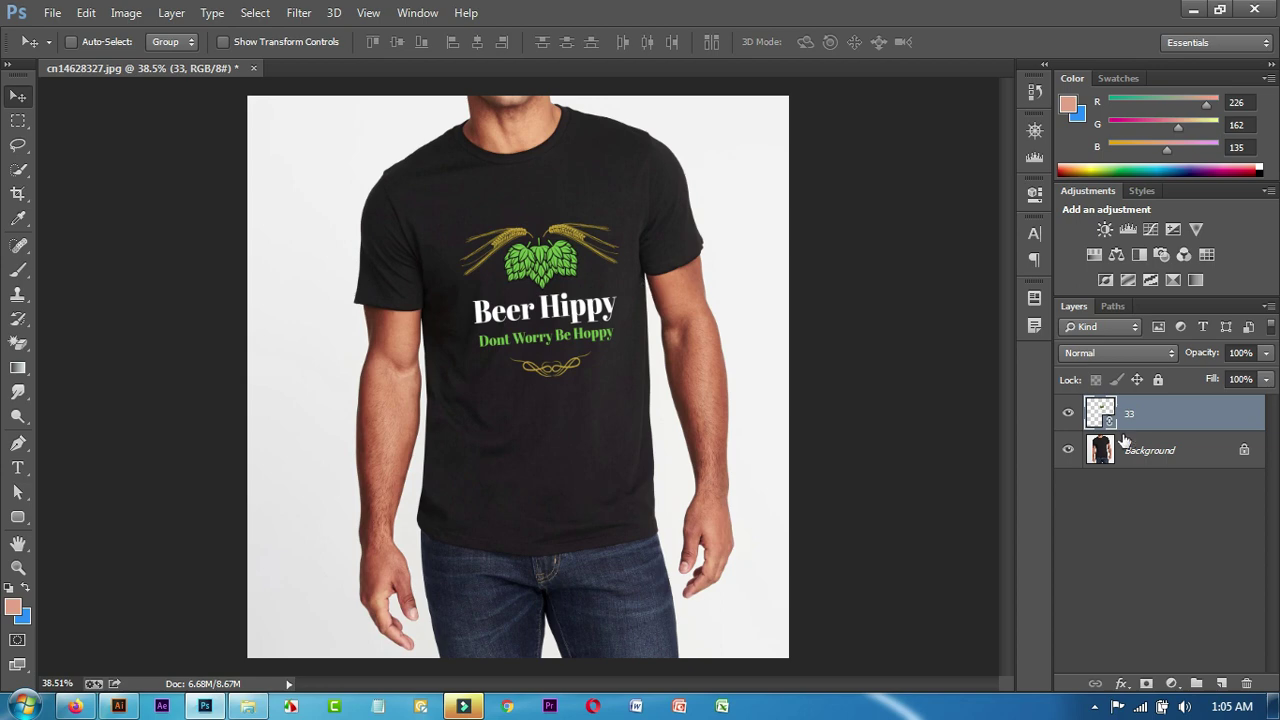
{"action": "left_click", "coordinate": [1069, 413]}
{"action": "left_click", "coordinate": [1070, 414]}
{"action": "left_click", "coordinate": [1069, 413]}
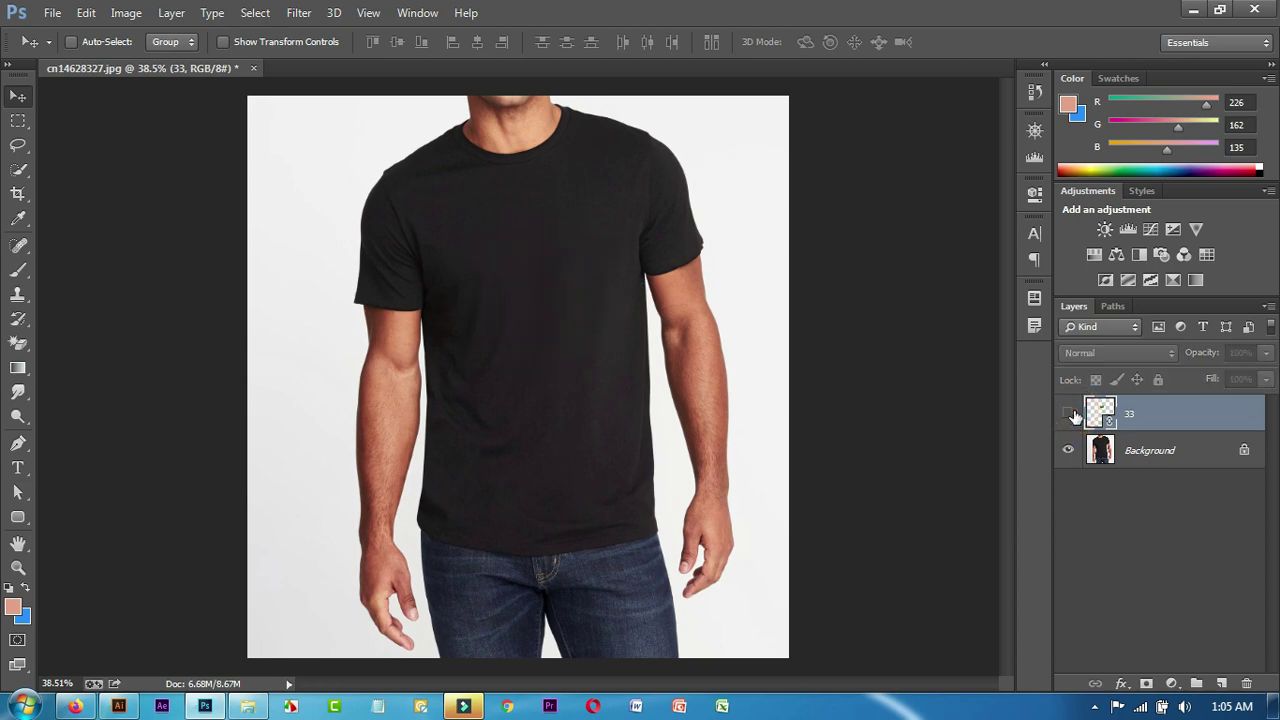
{"action": "left_click", "coordinate": [1069, 413]}
{"action": "scroll", "coordinate": [693, 272], "scroll_direction": "up", "scroll_amount": 2}
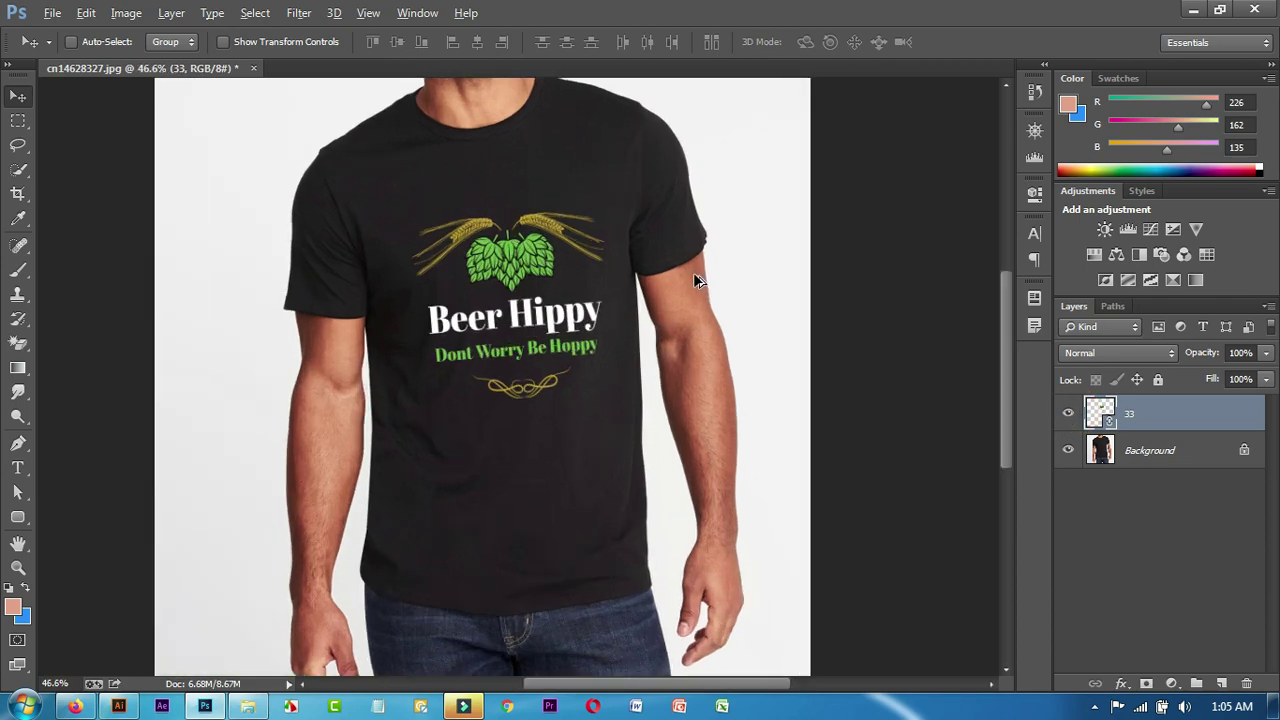
{"action": "scroll", "coordinate": [697, 281], "scroll_direction": "up", "scroll_amount": 1}
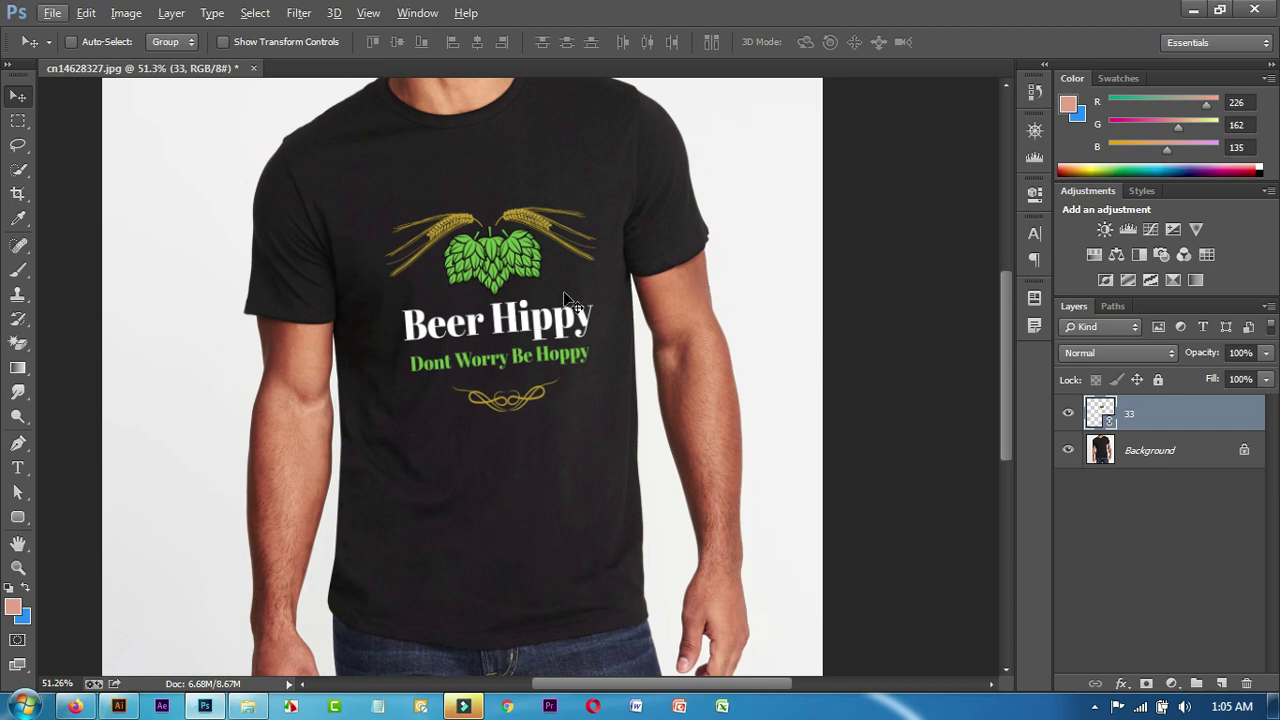
Switch to the browser and send the client the attached black T-shirt mockup with the message "Check" in the PeoplePerHour WorkStream.
{"action": "left_click", "coordinate": [75, 706]}
{"action": "scroll", "coordinate": [529, 440], "scroll_direction": "down", "scroll_amount": 5}
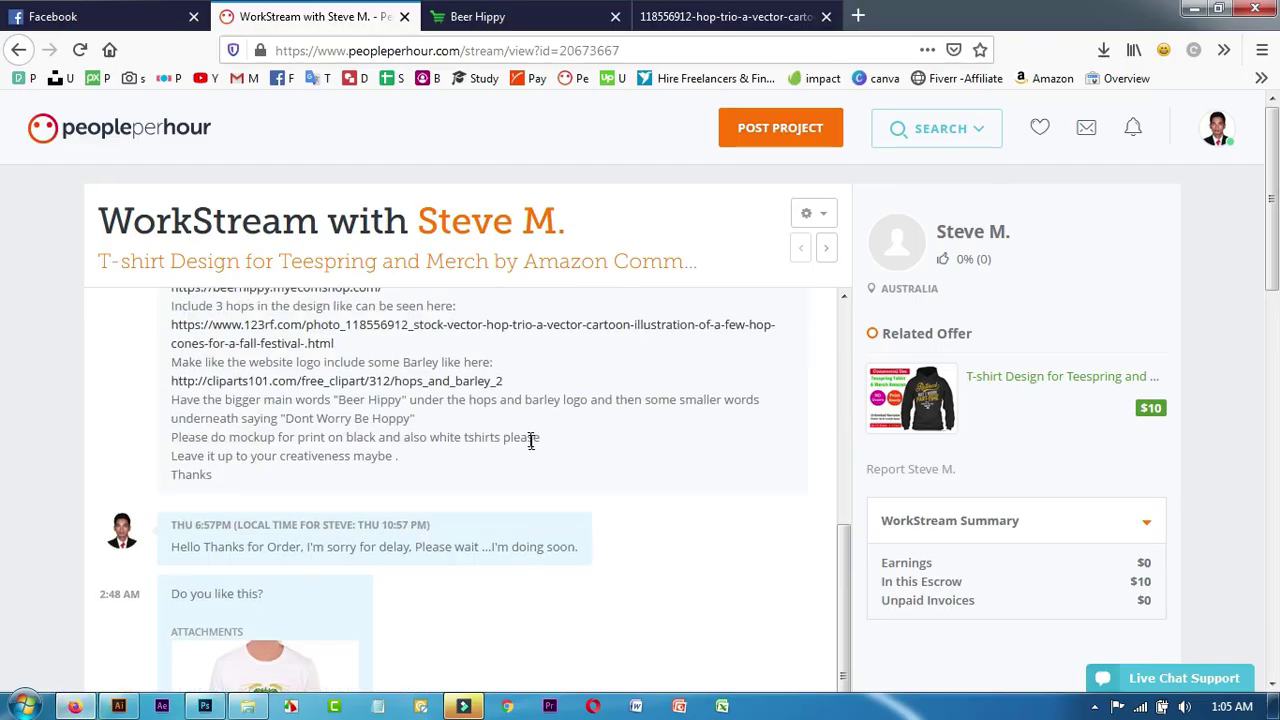
{"action": "scroll", "coordinate": [343, 337], "scroll_direction": "up", "scroll_amount": 3}
{"action": "scroll", "coordinate": [329, 371], "scroll_direction": "down", "scroll_amount": 3}
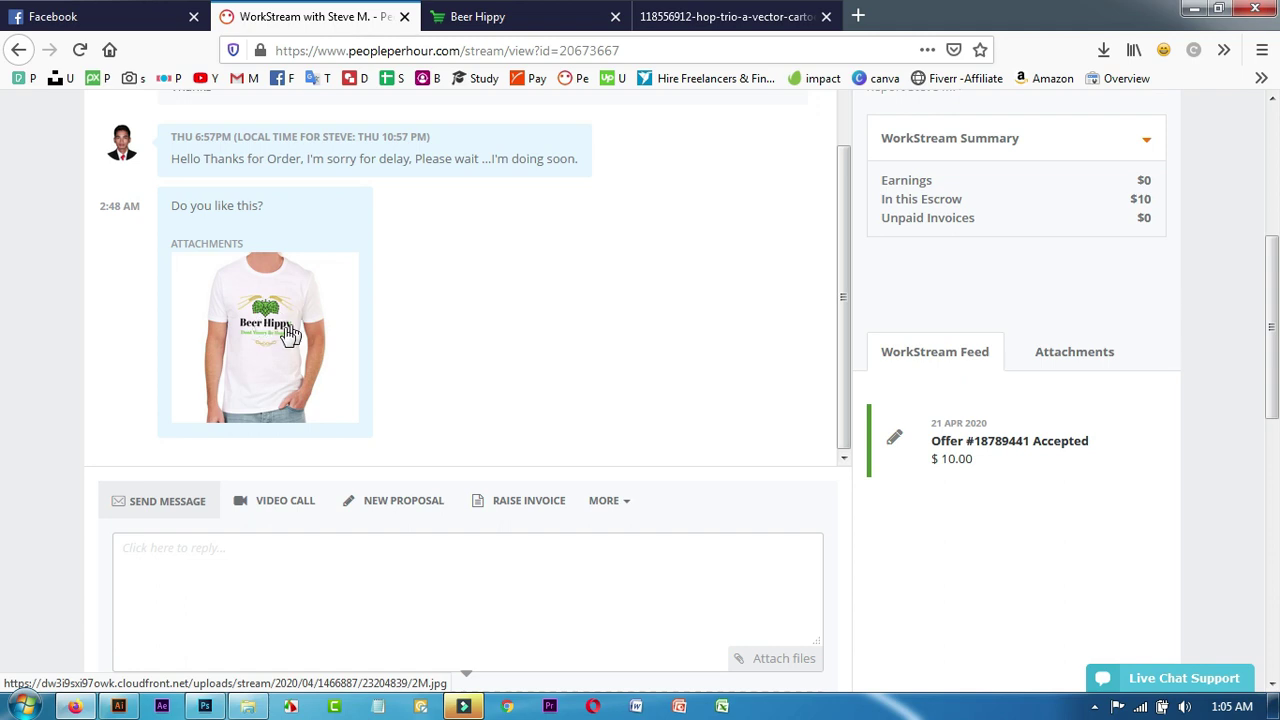
{"action": "scroll", "coordinate": [597, 345], "scroll_direction": "down", "scroll_amount": 3}
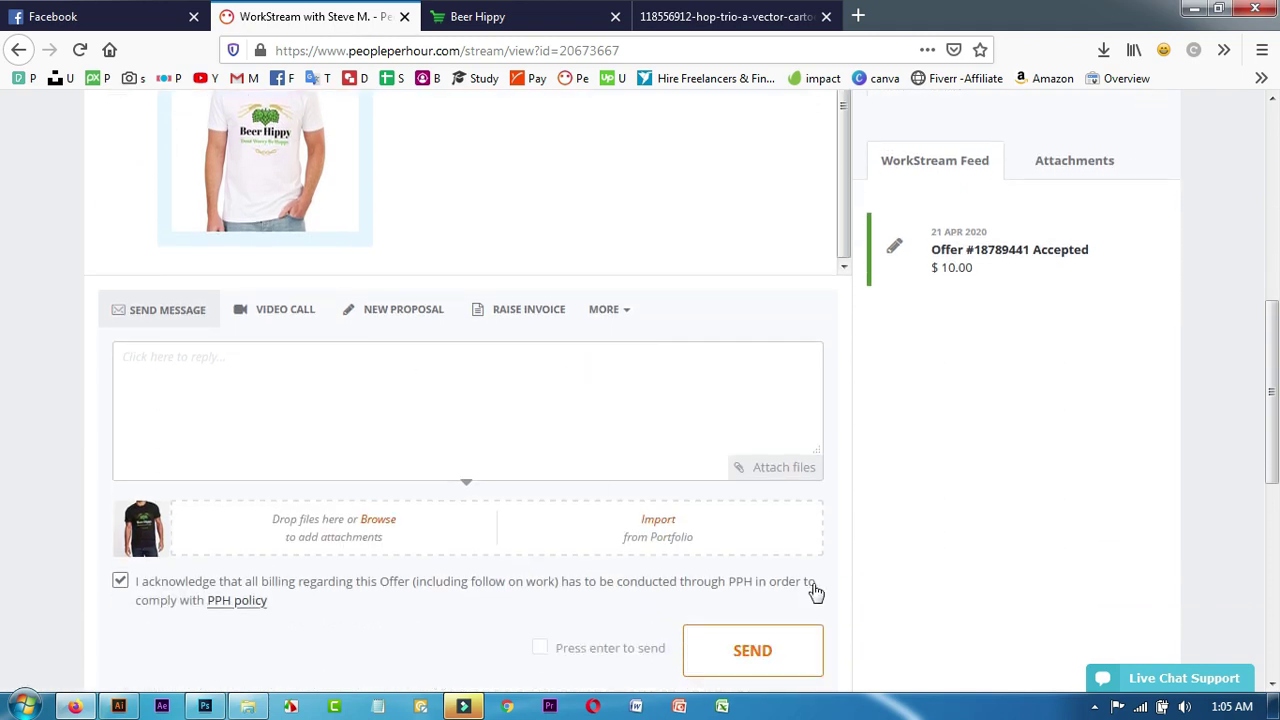
{"action": "left_click", "coordinate": [166, 400]}
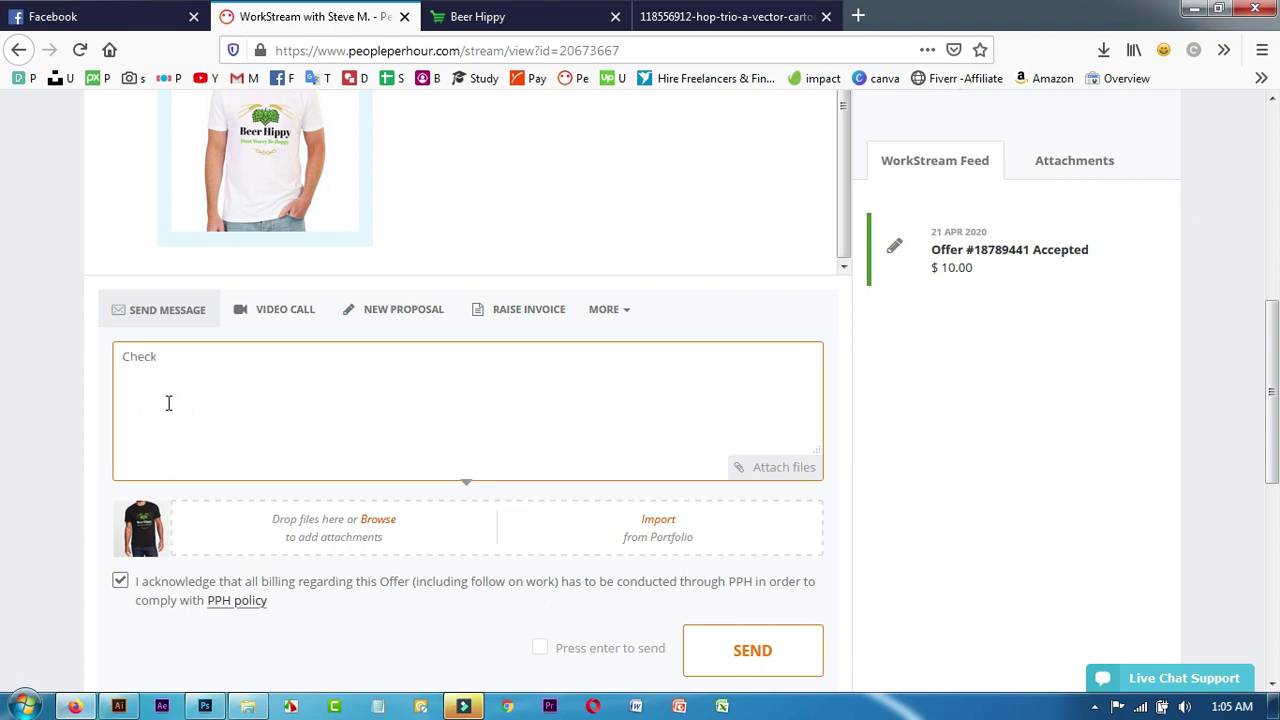
{"action": "left_click", "coordinate": [767, 648]}
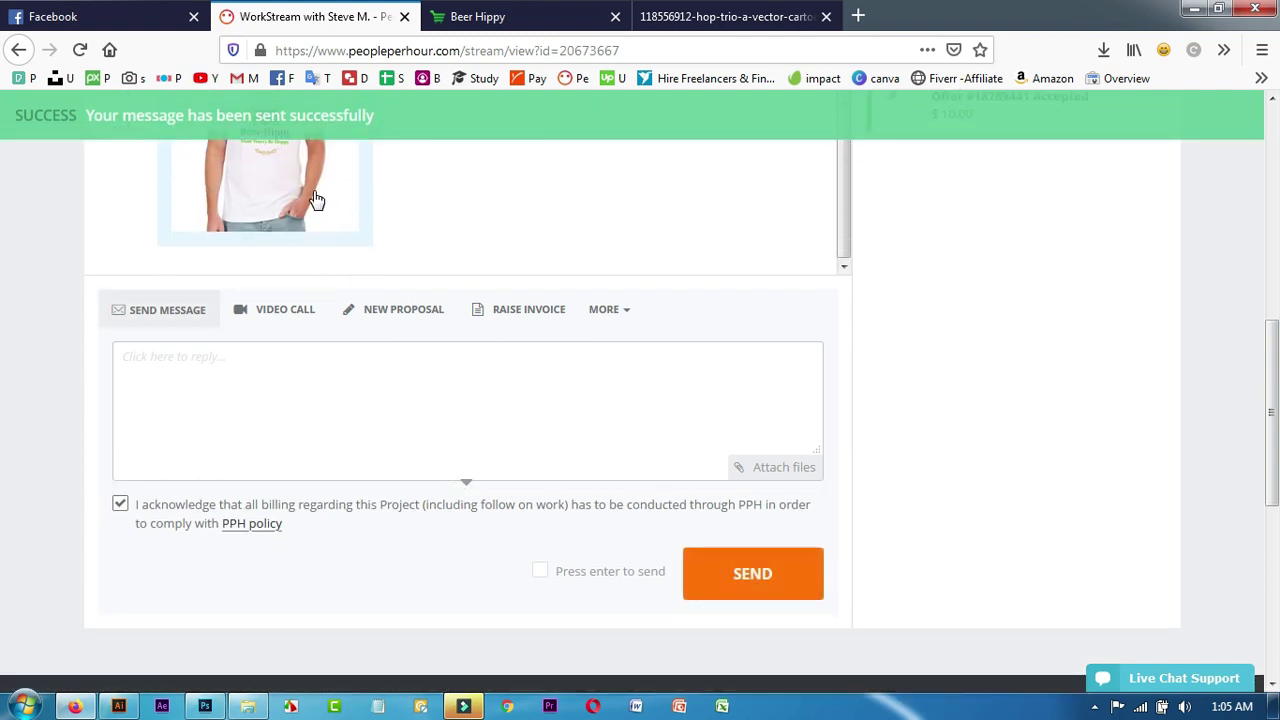
{"action": "scroll", "coordinate": [791, 443], "scroll_direction": "up", "scroll_amount": 3}
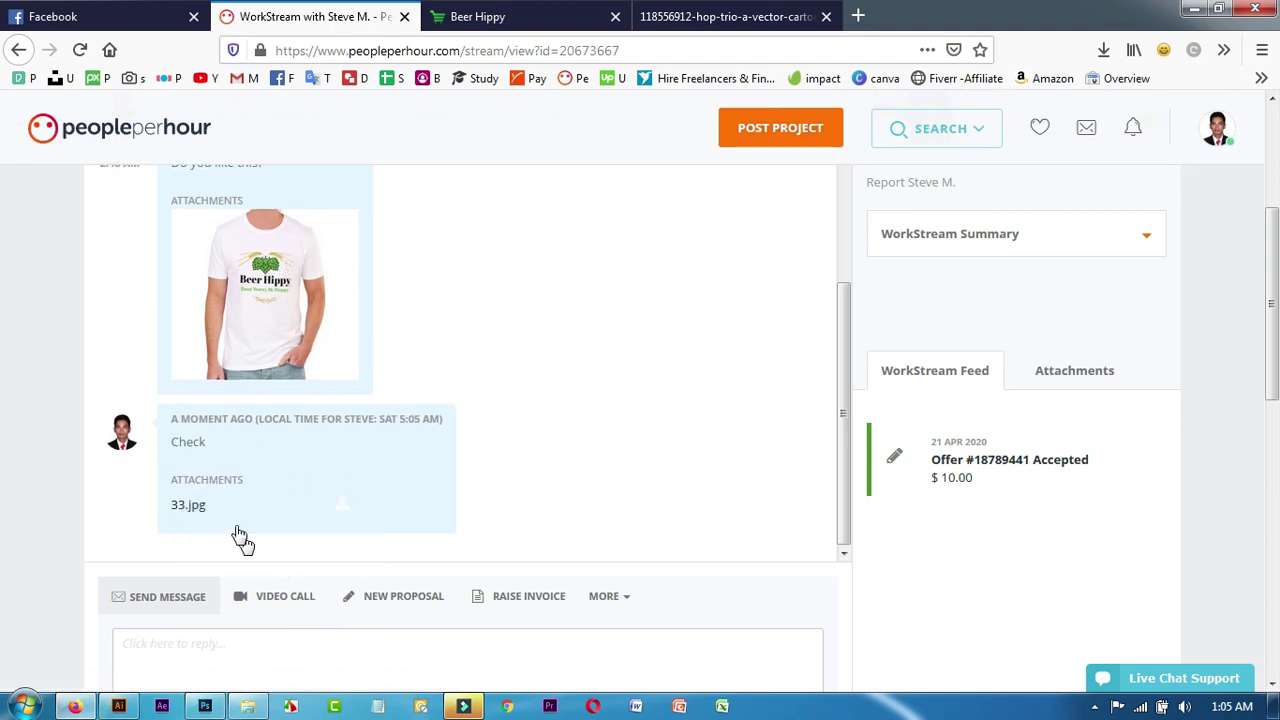
Glance at the Photoshop mockup and the Beer Hippy folder, then review the PeoplePerHour order's expected delivery date, brief and sent mockups.
{"action": "left_click", "coordinate": [205, 706]}
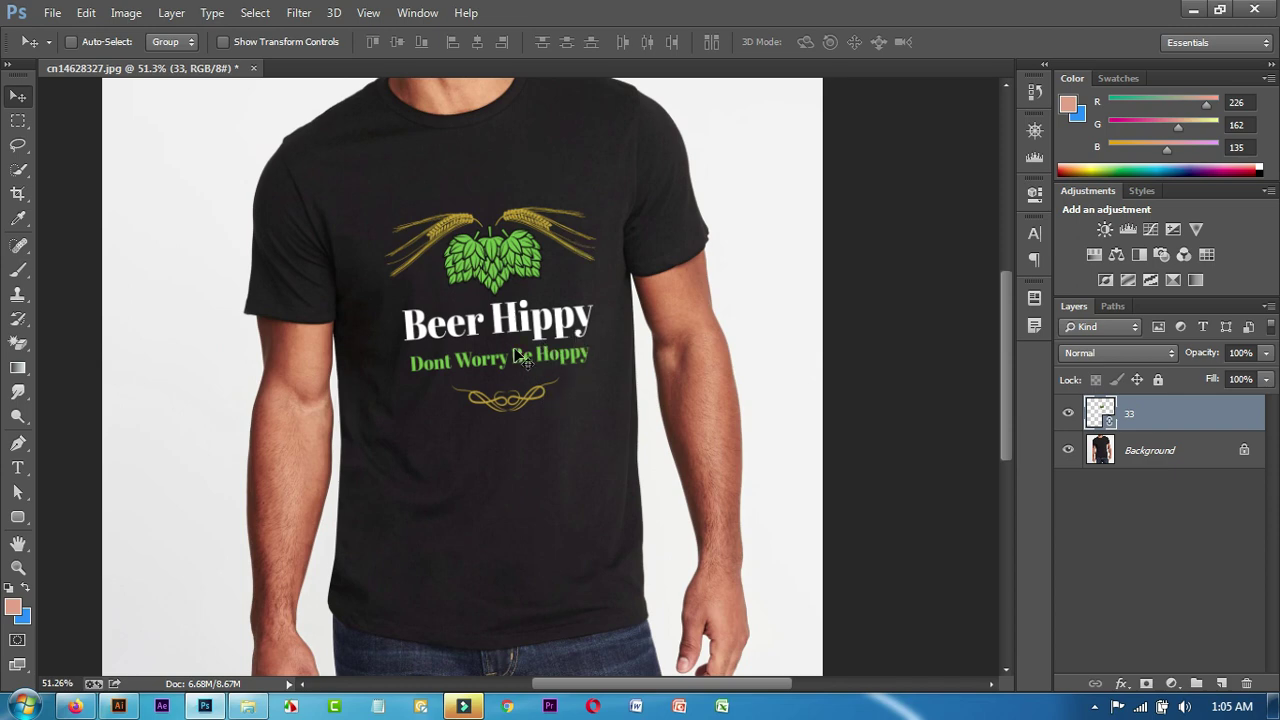
{"action": "left_click", "coordinate": [248, 708]}
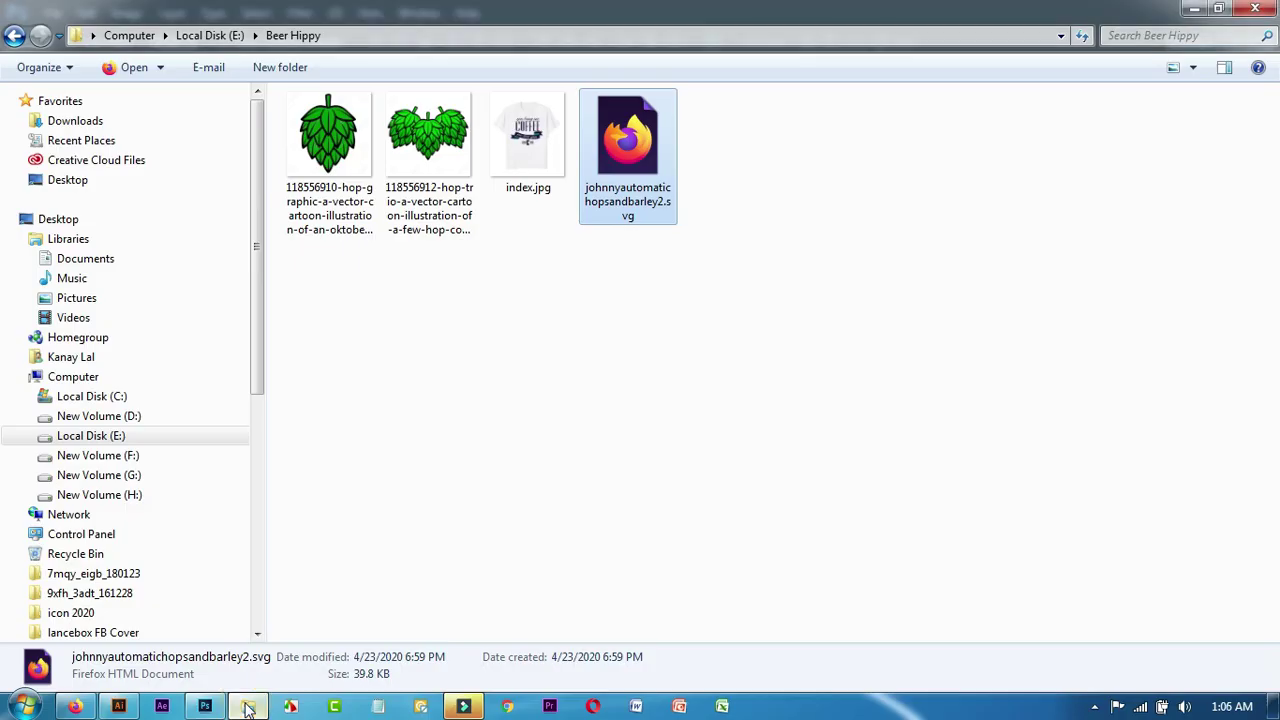
{"action": "left_click", "coordinate": [75, 706]}
{"action": "scroll", "coordinate": [420, 323], "scroll_direction": "up", "scroll_amount": 5}
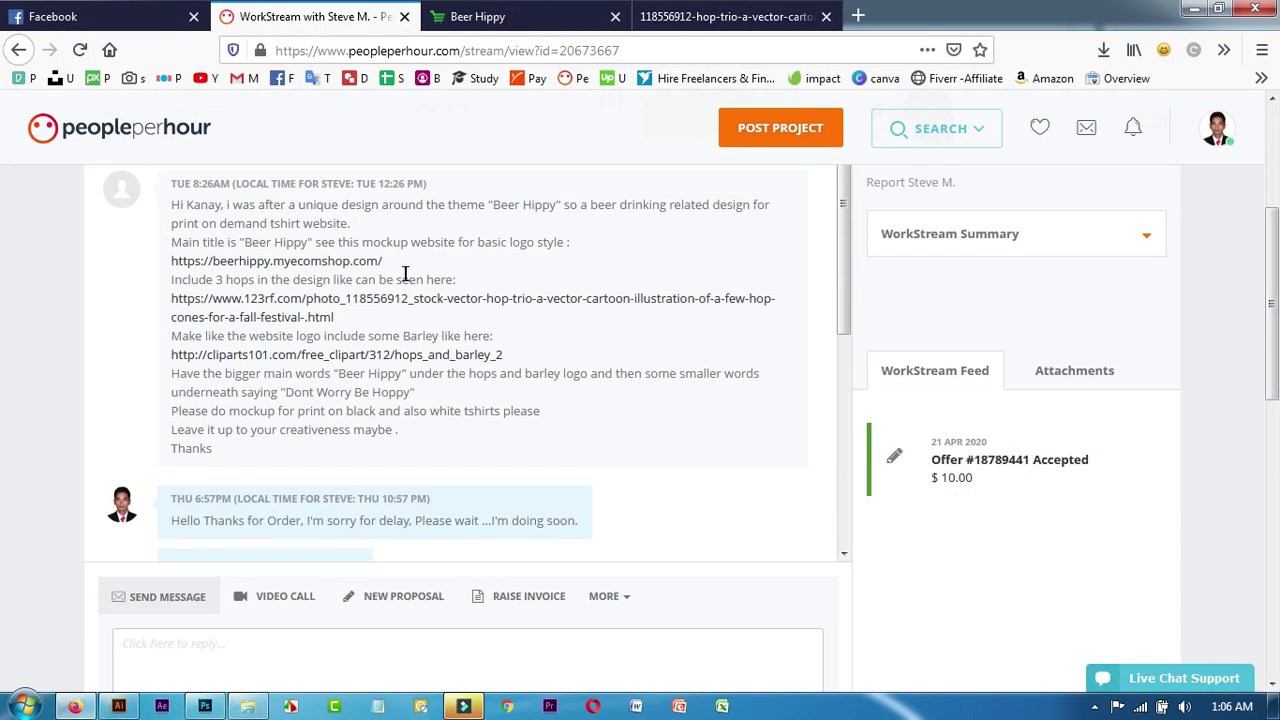
{"action": "scroll", "coordinate": [506, 301], "scroll_direction": "up", "scroll_amount": 2}
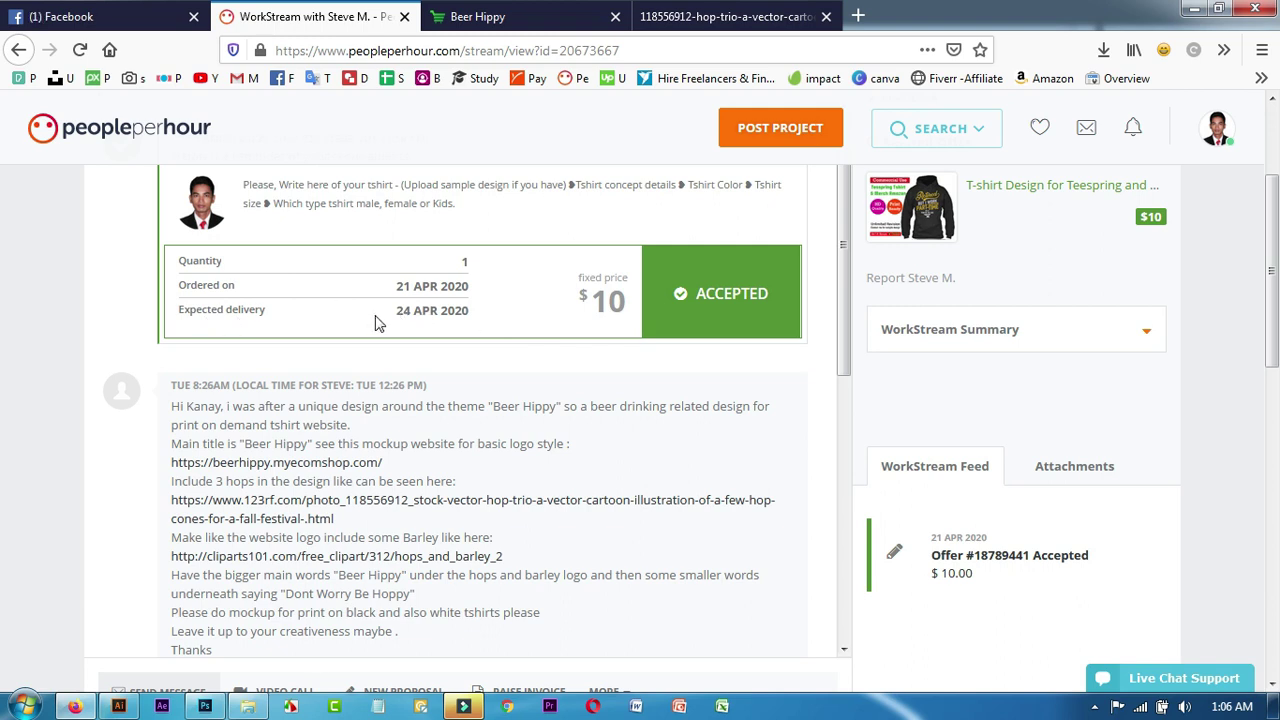
{"action": "left_click_drag", "start_coordinate": [395, 318], "coordinate": [471, 320]}
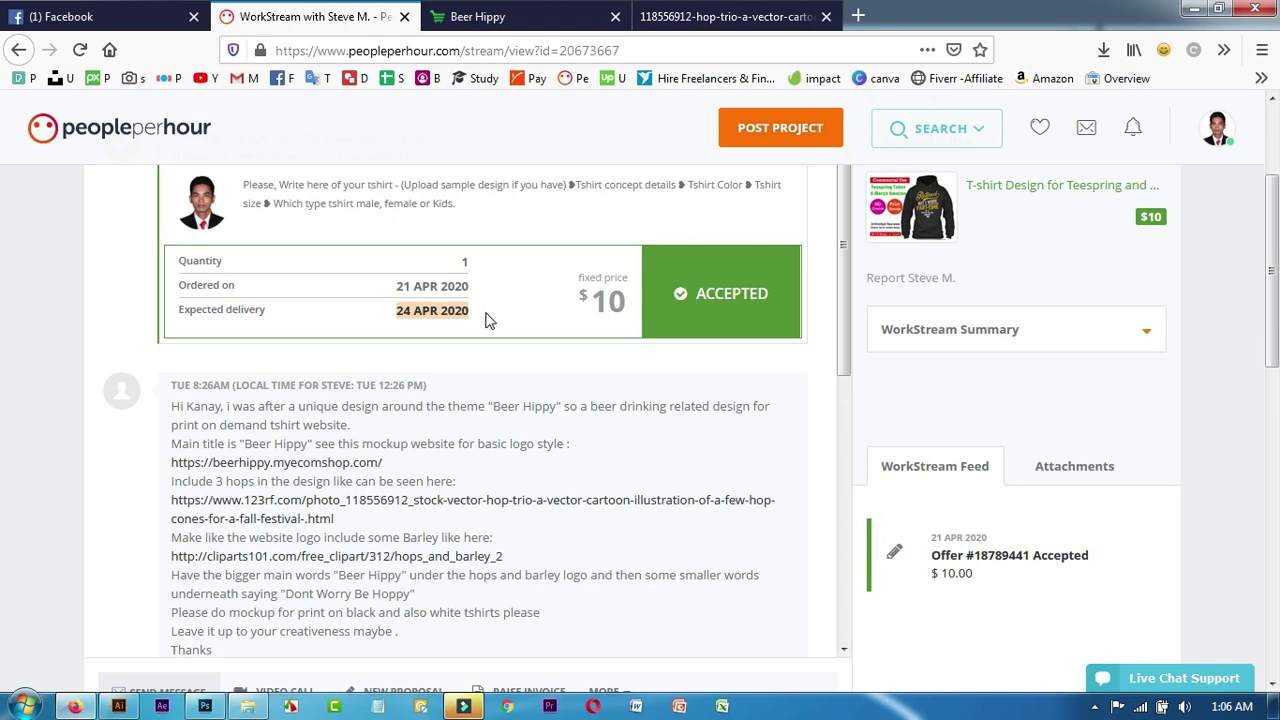
{"action": "left_click", "coordinate": [531, 278]}
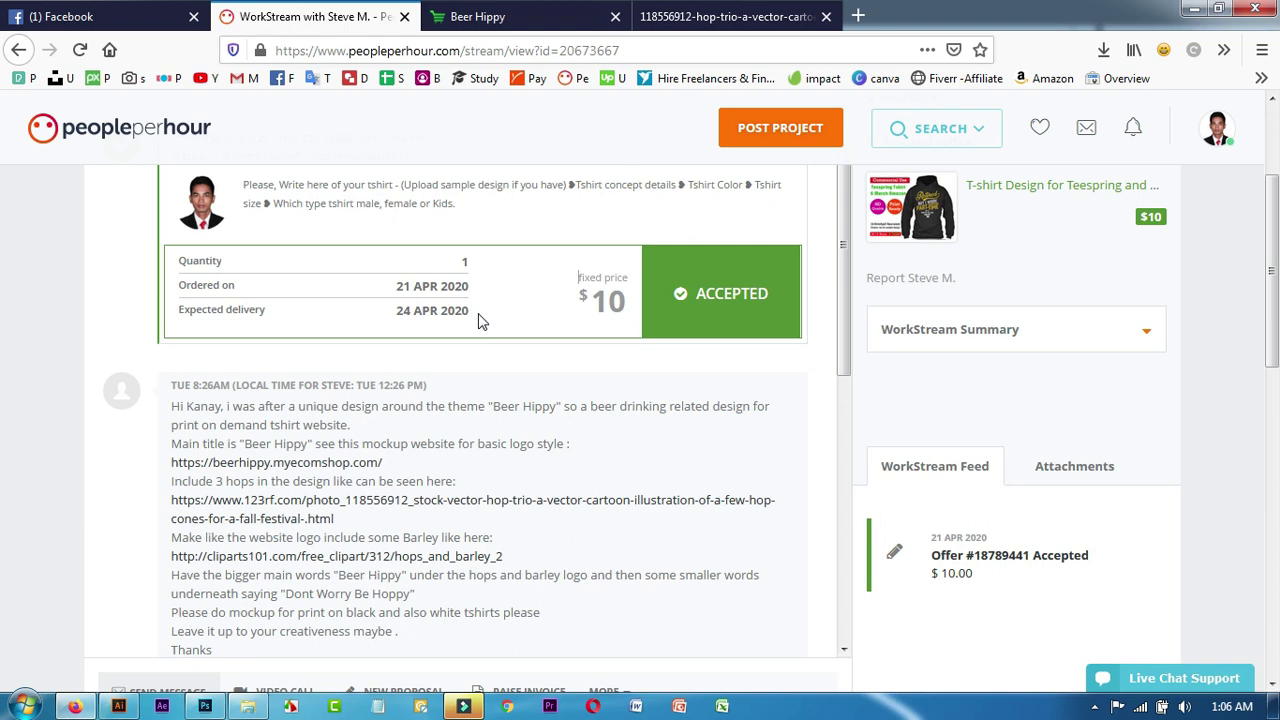
{"action": "scroll", "coordinate": [480, 320], "scroll_direction": "down", "scroll_amount": 6}
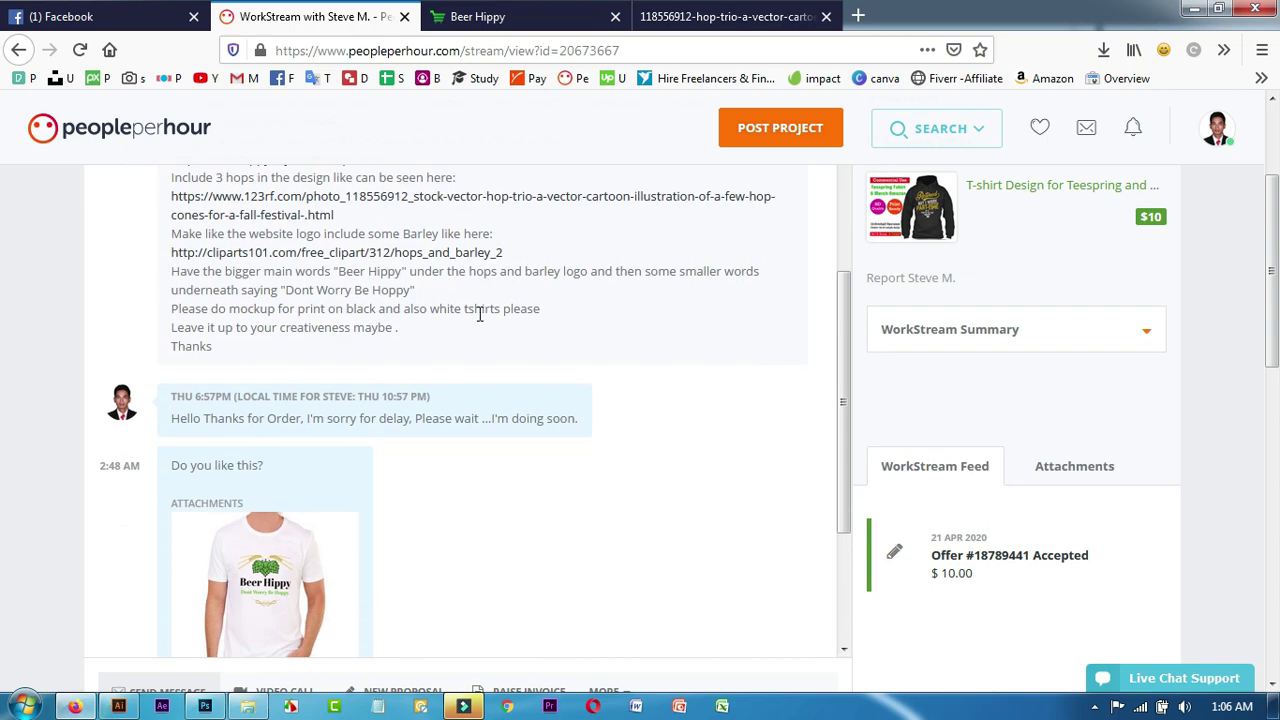
{"action": "scroll", "coordinate": [508, 365], "scroll_direction": "down", "scroll_amount": 3}
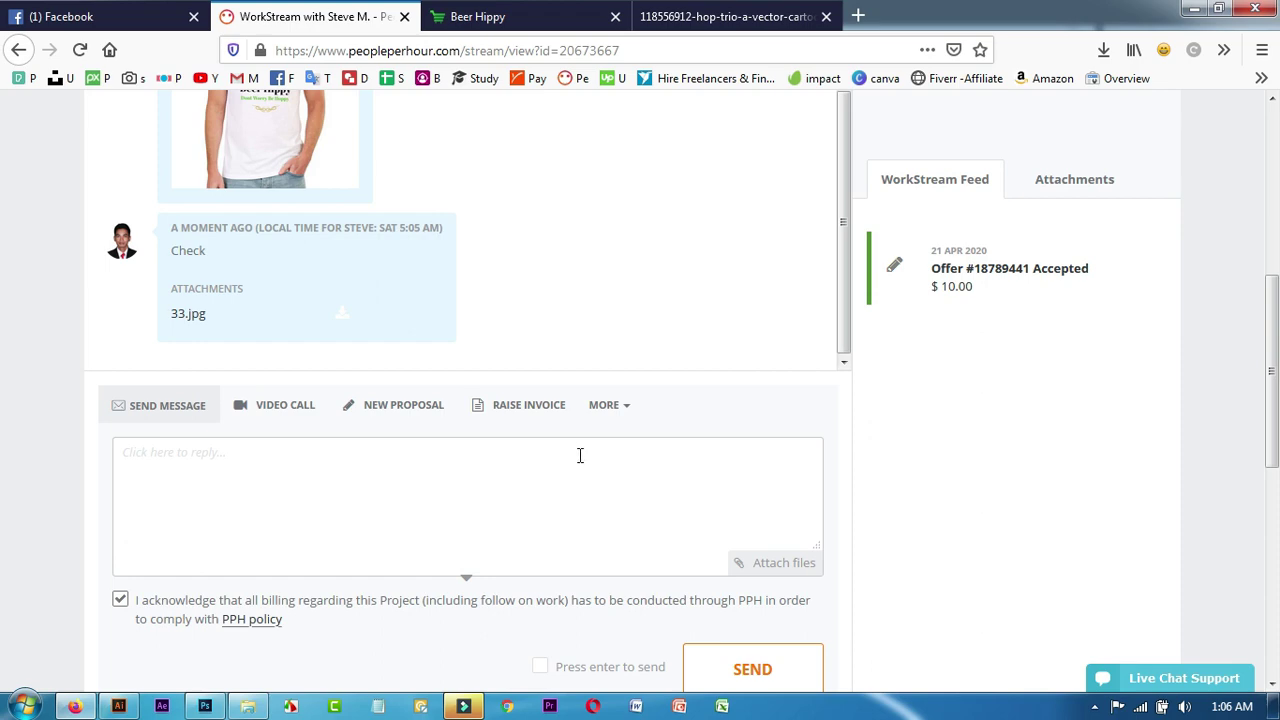
Switch to Illustrator and inspect the separate parts of the Beer Hippy logo, including its lettering and hops.
{"action": "left_click", "coordinate": [118, 706]}
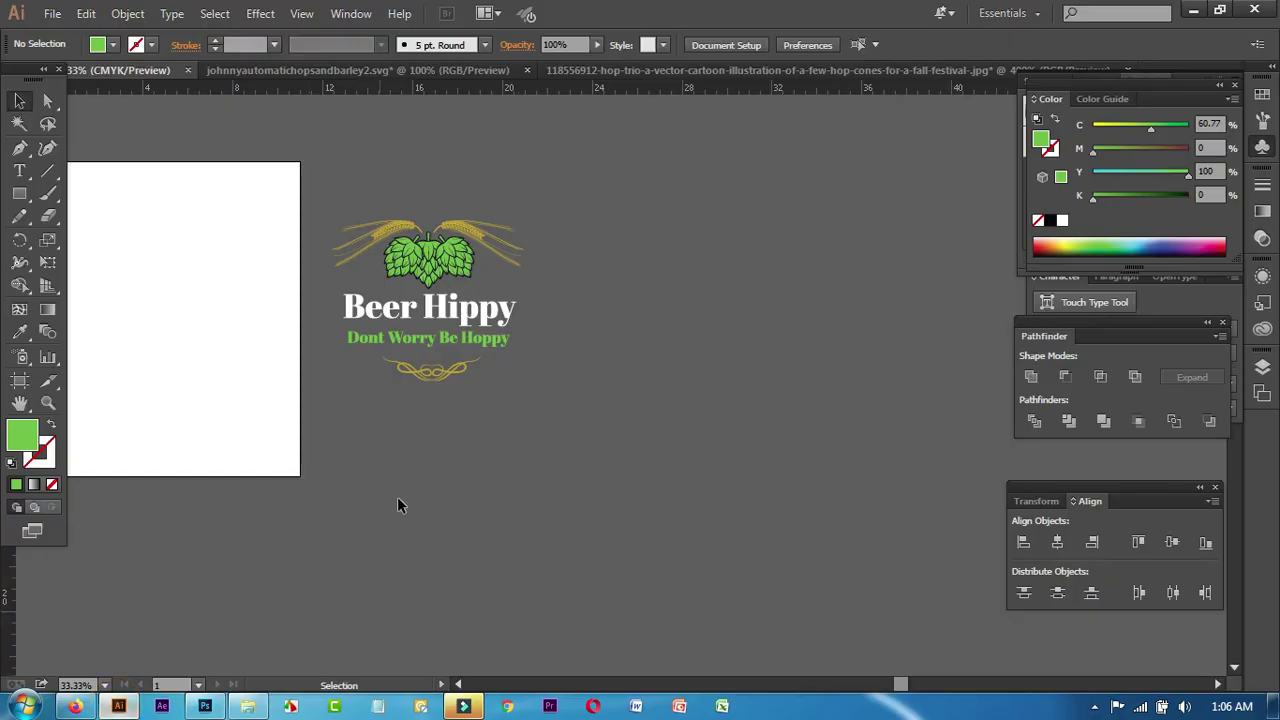
{"action": "left_click_drag", "start_coordinate": [486, 329], "coordinate": [509, 314]}
{"action": "left_click", "coordinate": [598, 316]}
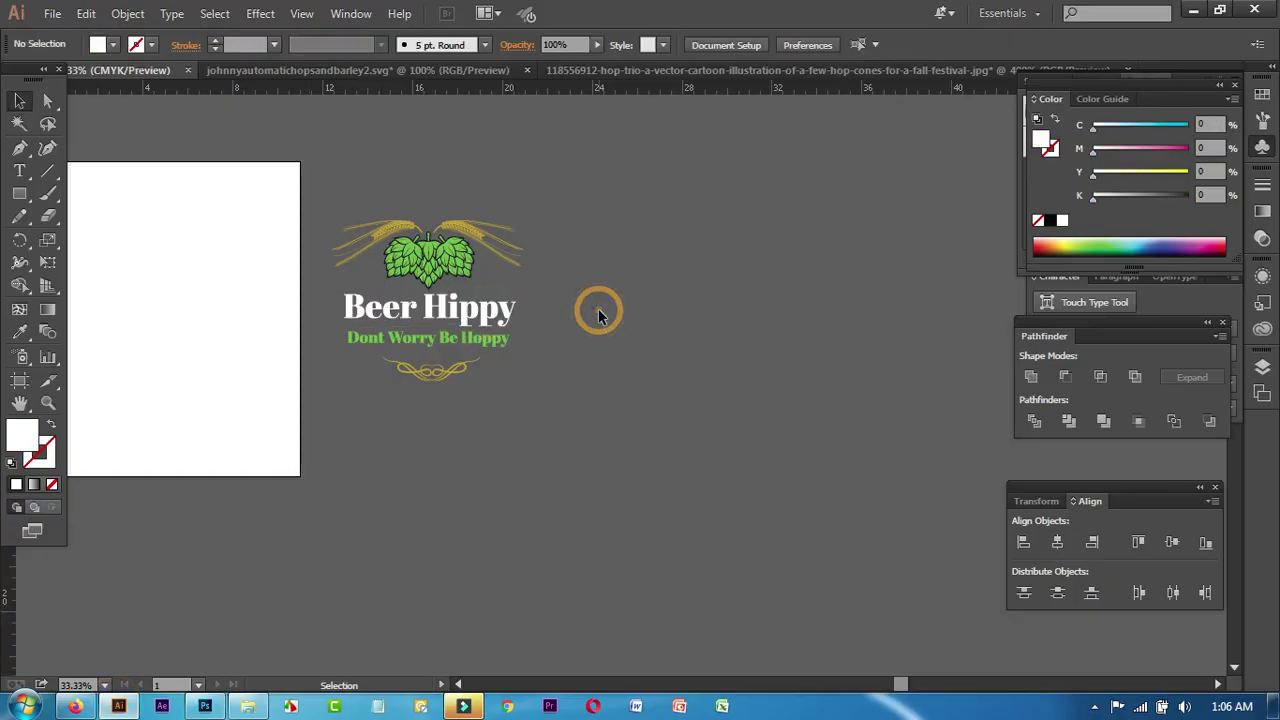
{"action": "left_click", "coordinate": [454, 257]}
{"action": "left_click", "coordinate": [350, 200]}
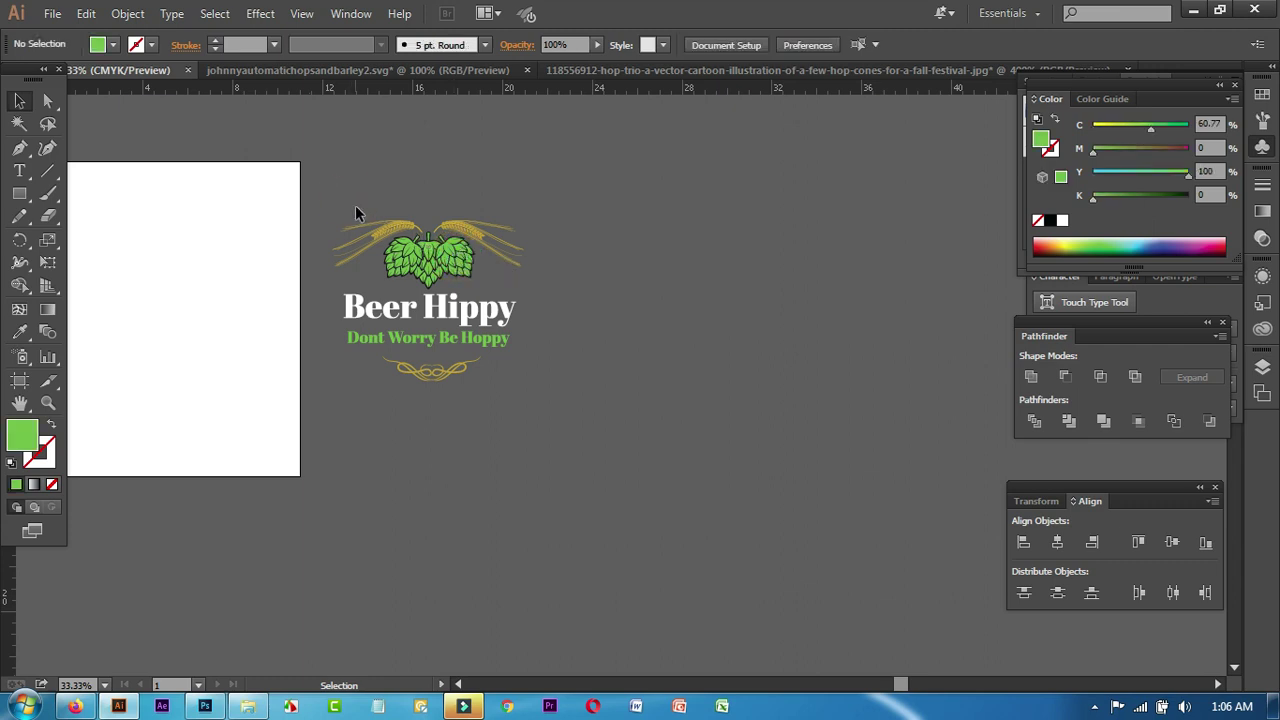
{"action": "left_click", "coordinate": [560, 403]}
{"action": "left_click_drag", "start_coordinate": [337, 326], "coordinate": [306, 170]}
{"action": "left_click", "coordinate": [594, 240]}
{"action": "left_click", "coordinate": [404, 251]}
Move the complete Beer Hippy logo artwork from the grey canvas onto the white artboard.
{"action": "left_click_drag", "start_coordinate": [346, 190], "coordinate": [545, 422]}
{"action": "left_click", "coordinate": [598, 384]}
{"action": "left_click_drag", "start_coordinate": [574, 432], "coordinate": [323, 151]}
{"action": "left_click_drag", "start_coordinate": [491, 247], "coordinate": [358, 278]}
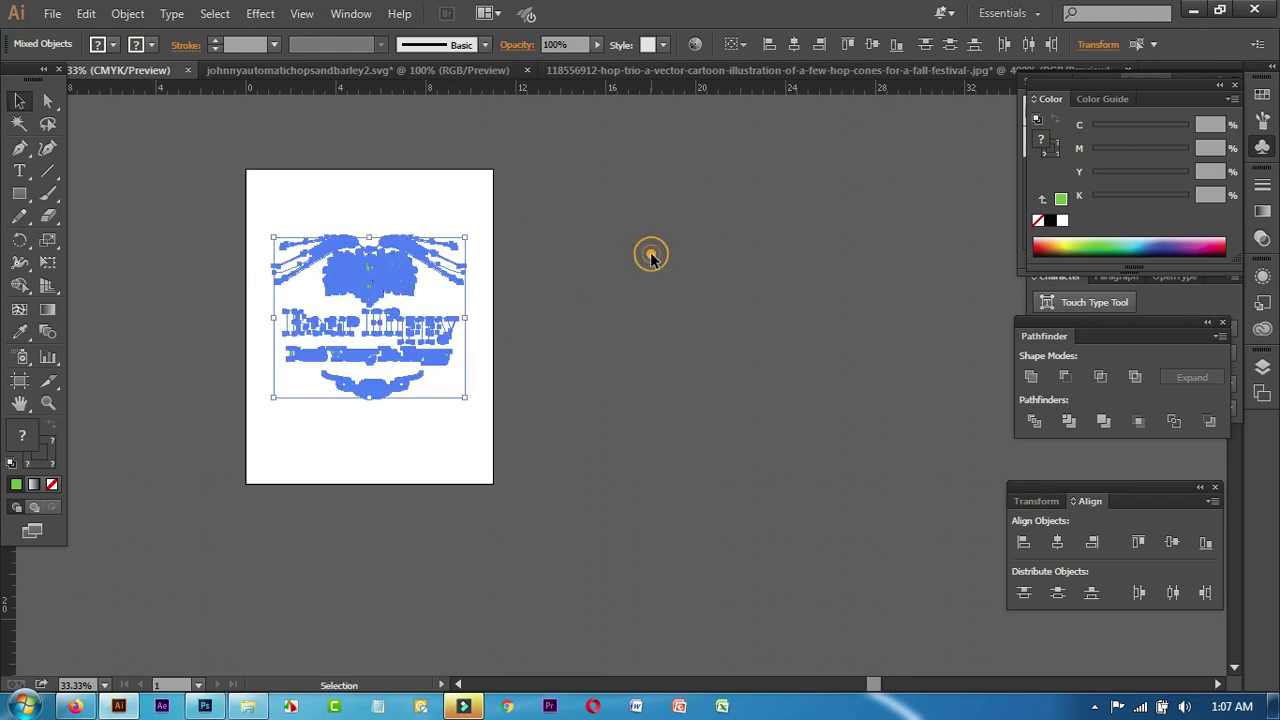
{"action": "left_click", "coordinate": [650, 258]}
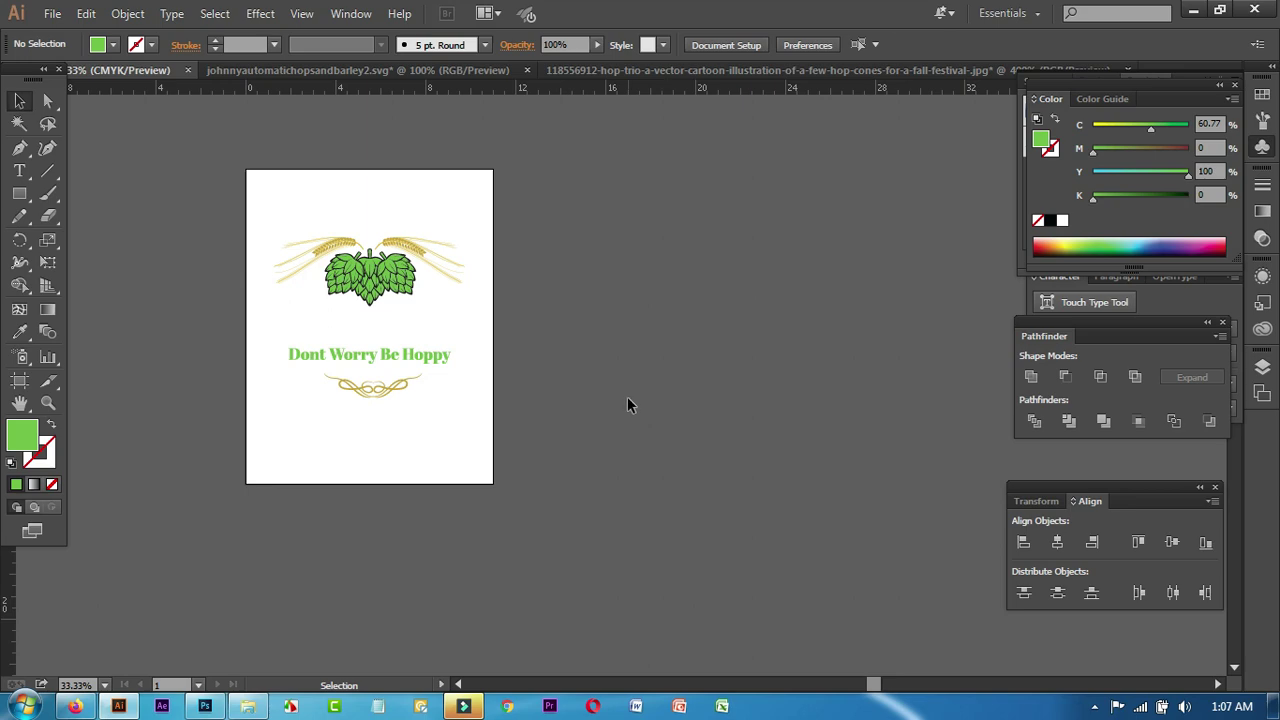
Create a blank 11 × 14 in CMYK document with 300 ppi raster effects, then return to the Beer Hippy artwork.
{"action": "left_click", "coordinate": [52, 13]}
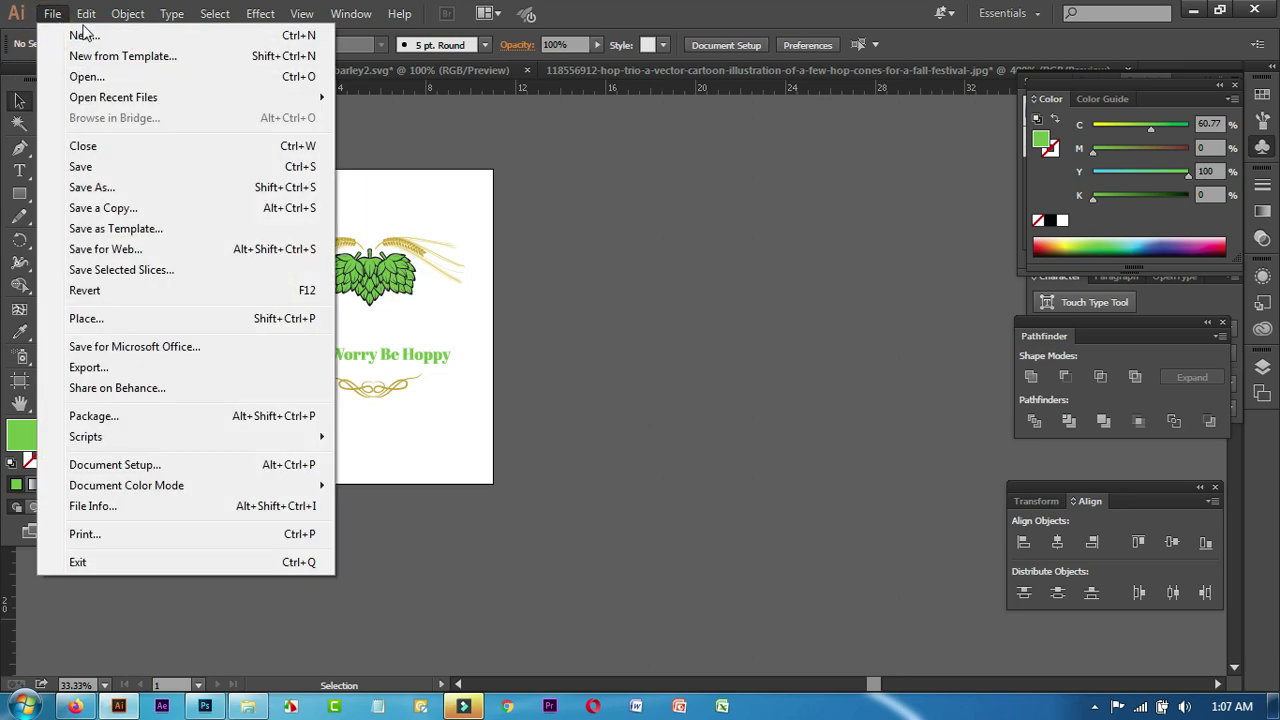
{"action": "left_click", "coordinate": [84, 34]}
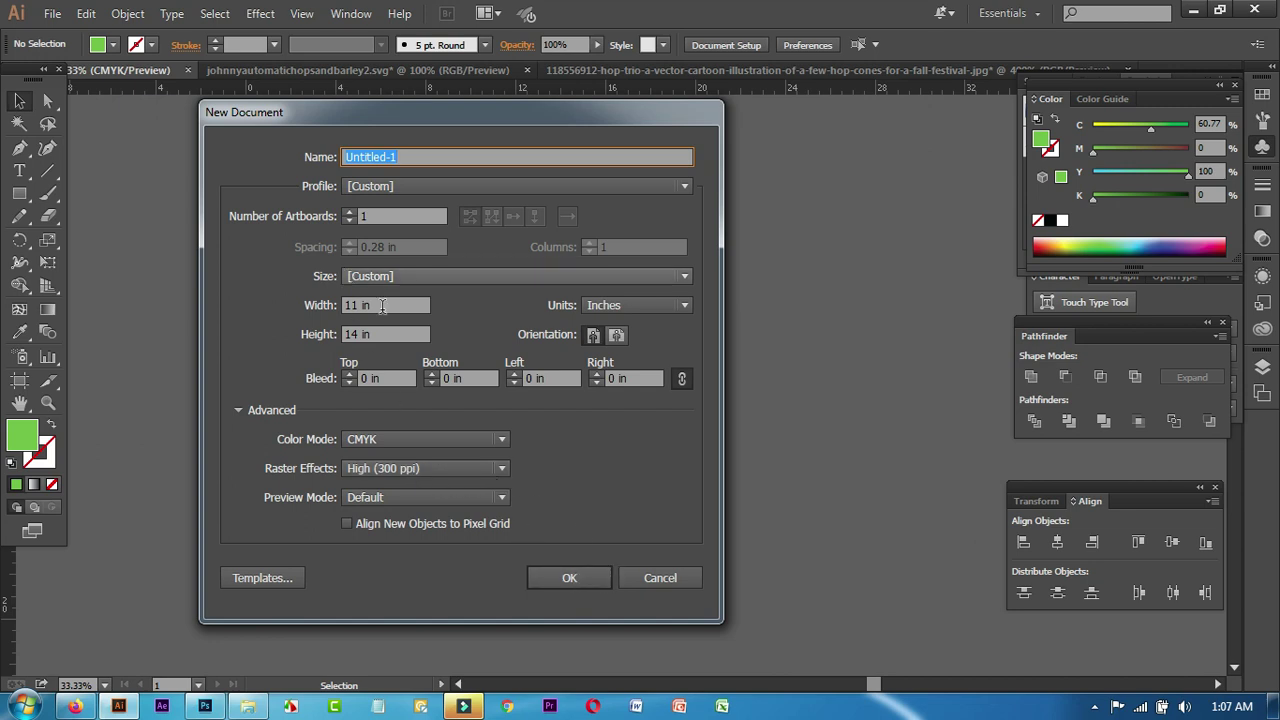
{"action": "left_click", "coordinate": [601, 578]}
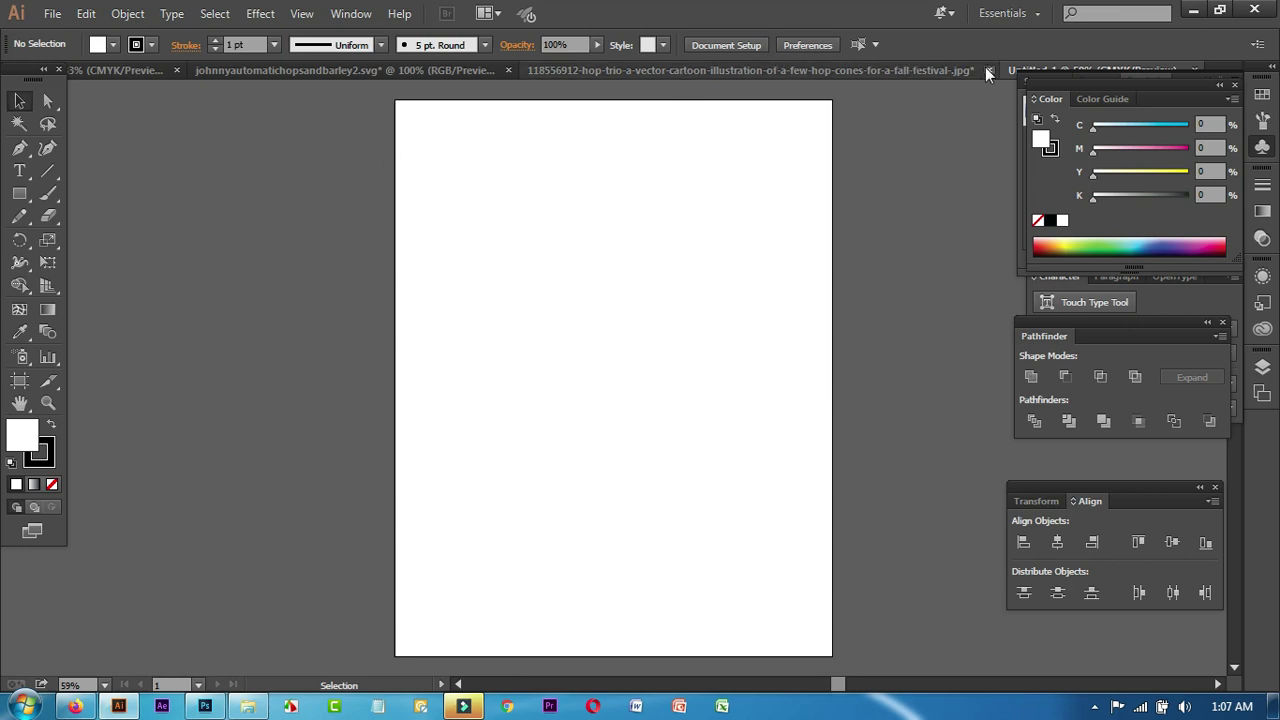
{"action": "left_click", "coordinate": [174, 68]}
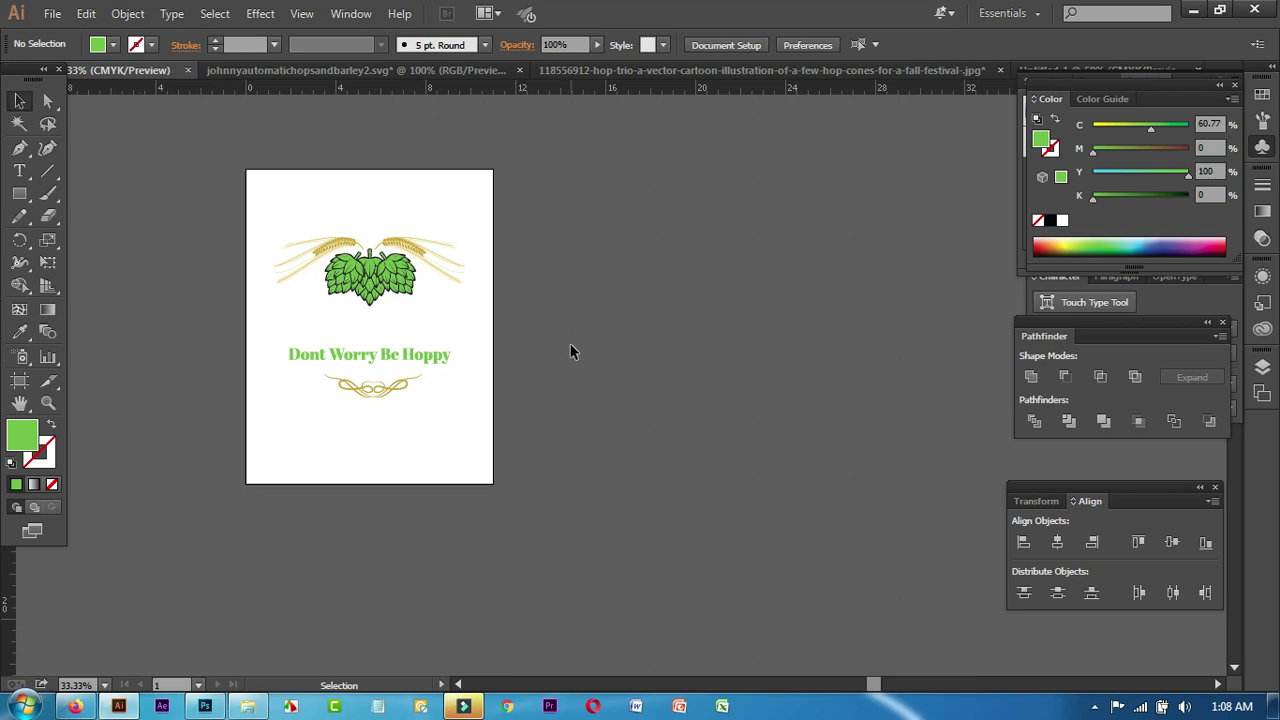
Review the file formats offered for saving a copy of the Beer Hippy artwork, leaving without saving.
{"action": "left_click", "coordinate": [52, 13]}
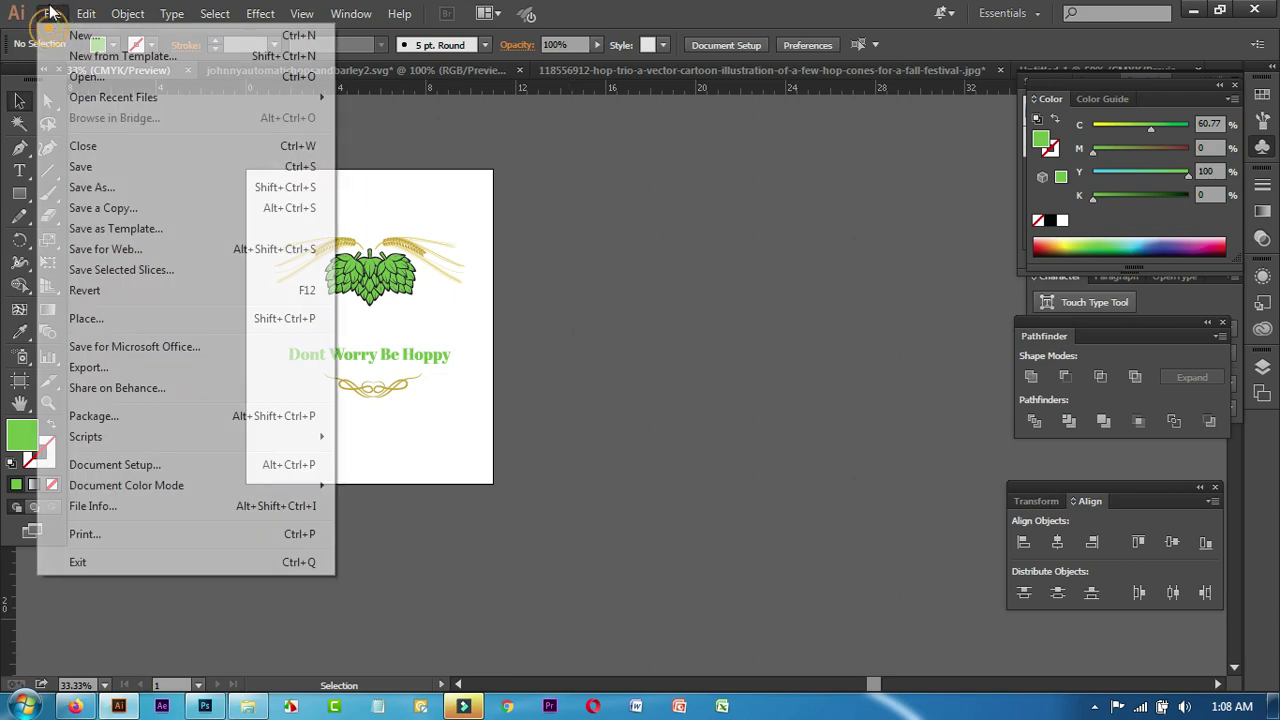
{"action": "left_click", "coordinate": [94, 188]}
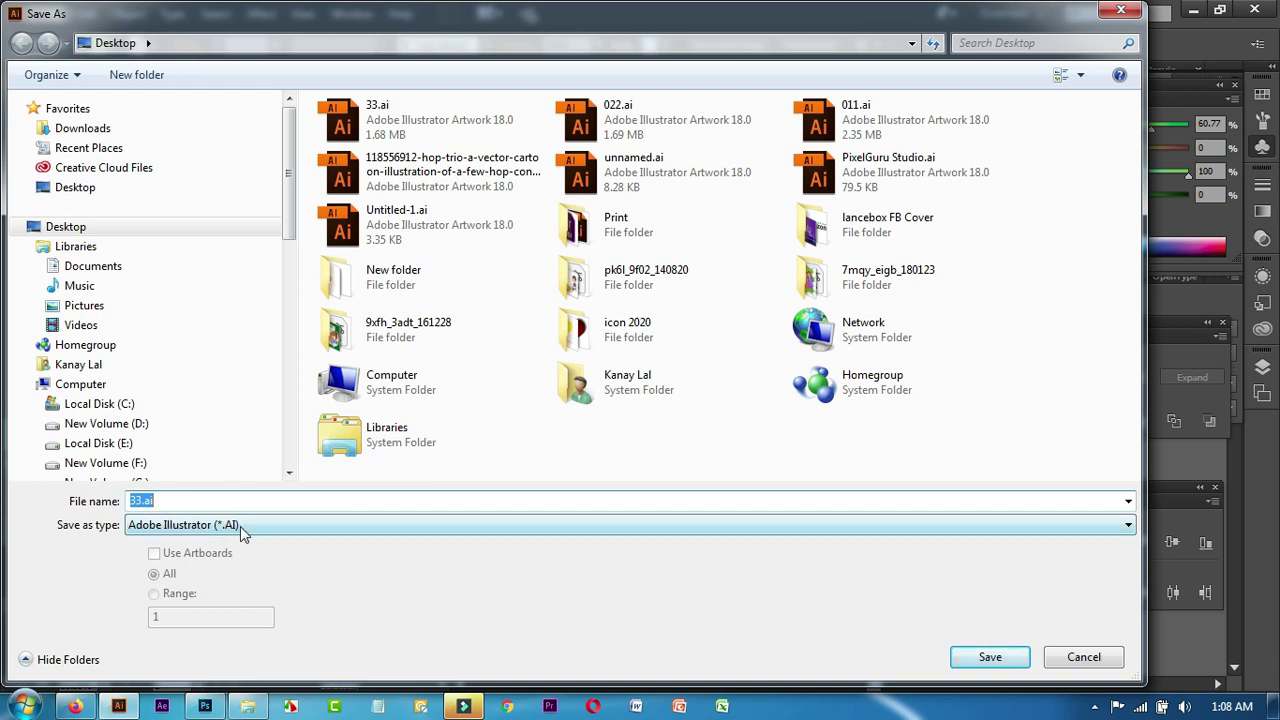
{"action": "left_click", "coordinate": [302, 527]}
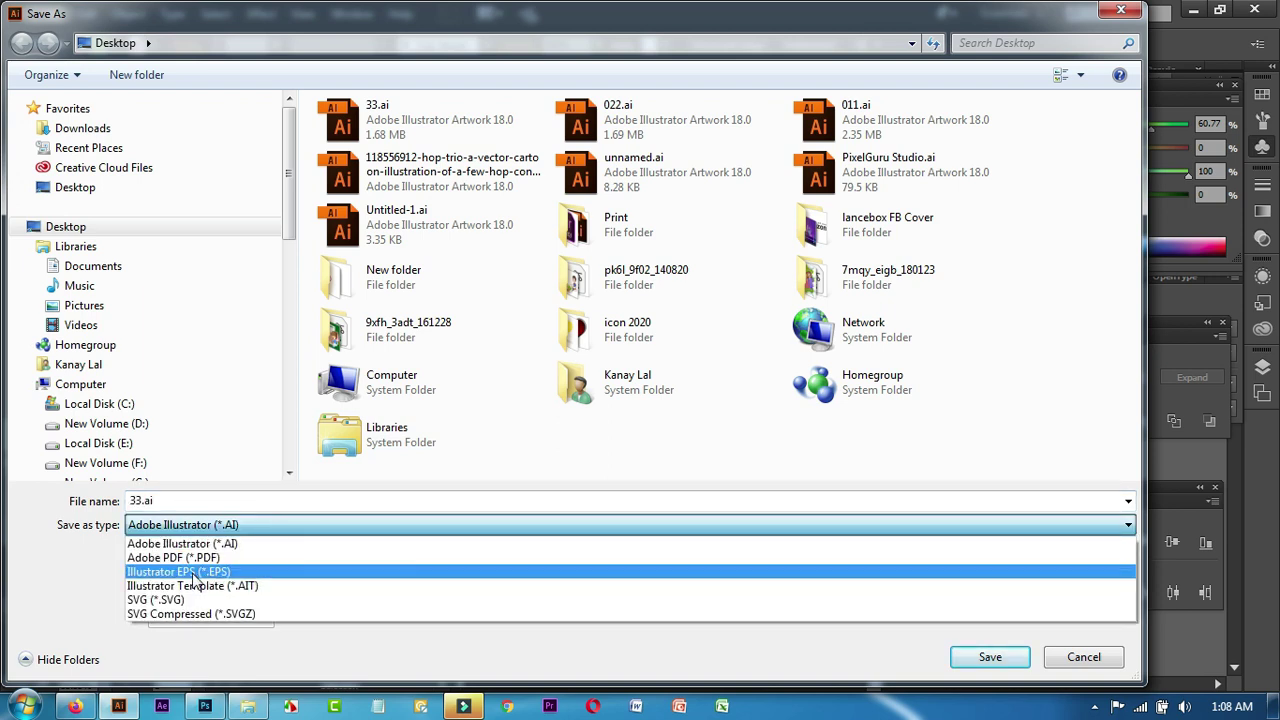
{"action": "left_click", "coordinate": [1095, 665]}
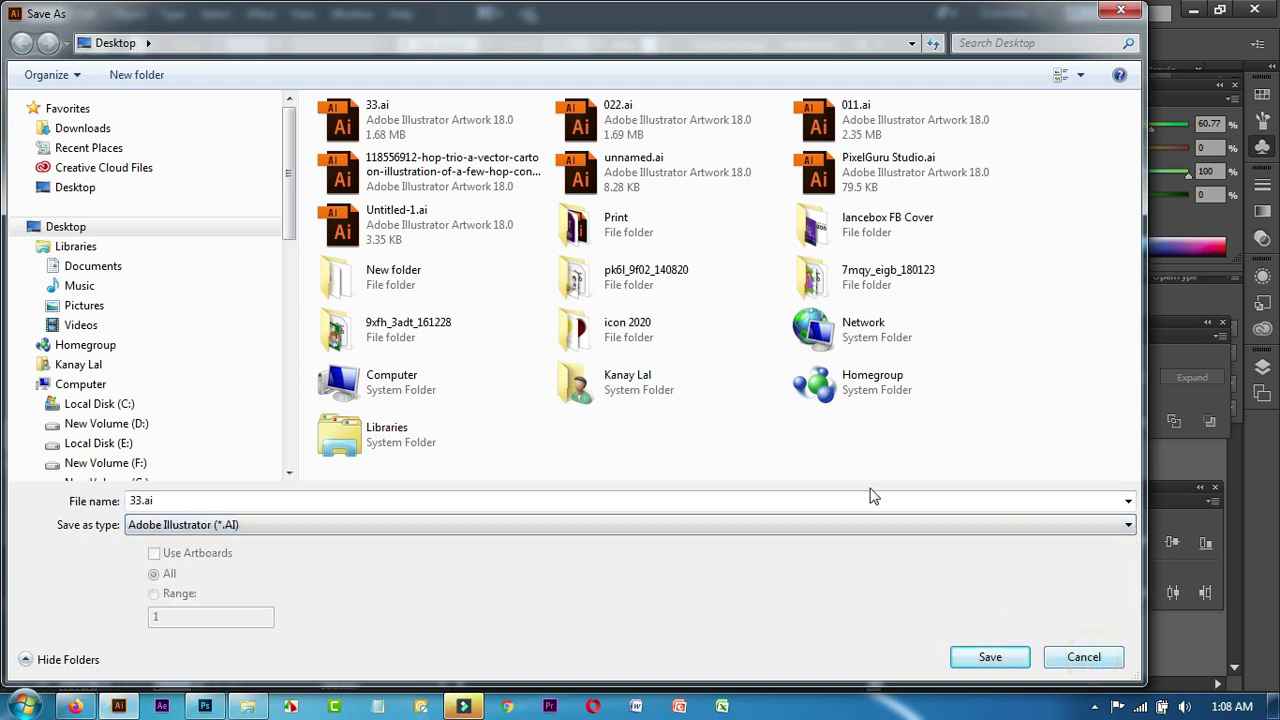
{"action": "left_click", "coordinate": [1083, 658]}
Export the Beer Hippy artwork to the Desktop in PNG format as 33.png, replacing the existing file.
{"action": "left_click", "coordinate": [52, 14]}
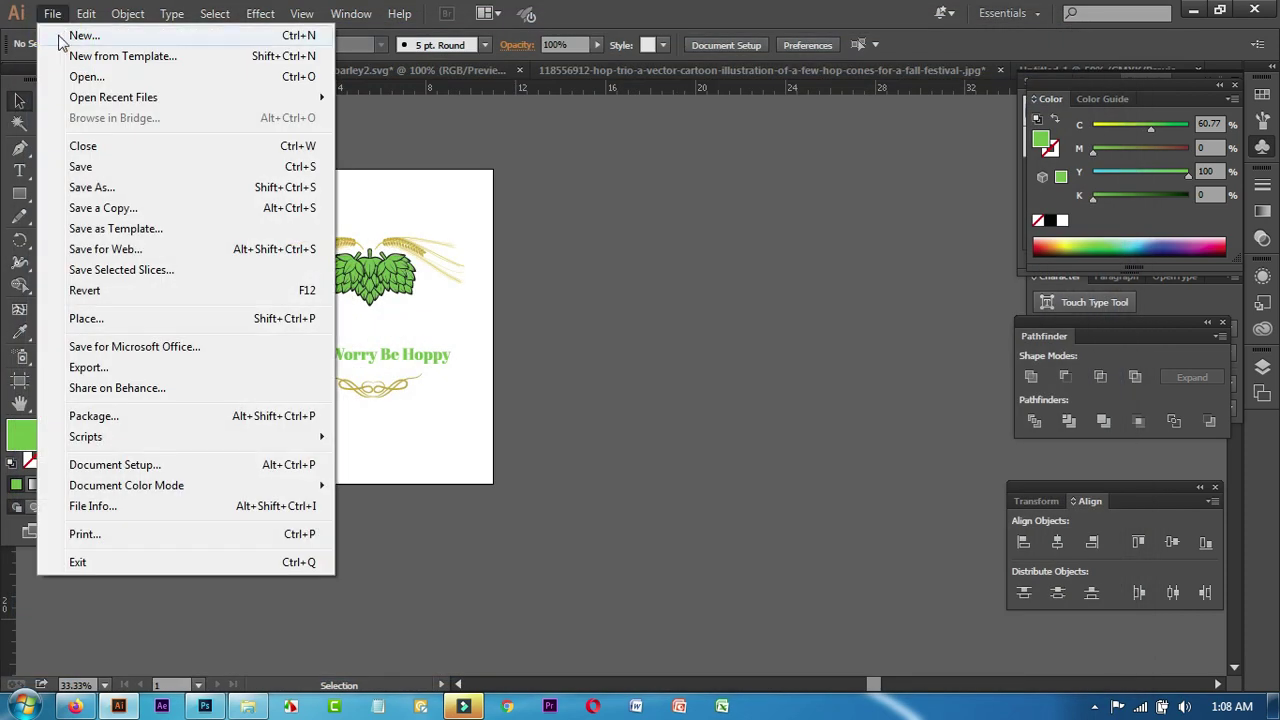
{"action": "left_click", "coordinate": [99, 367]}
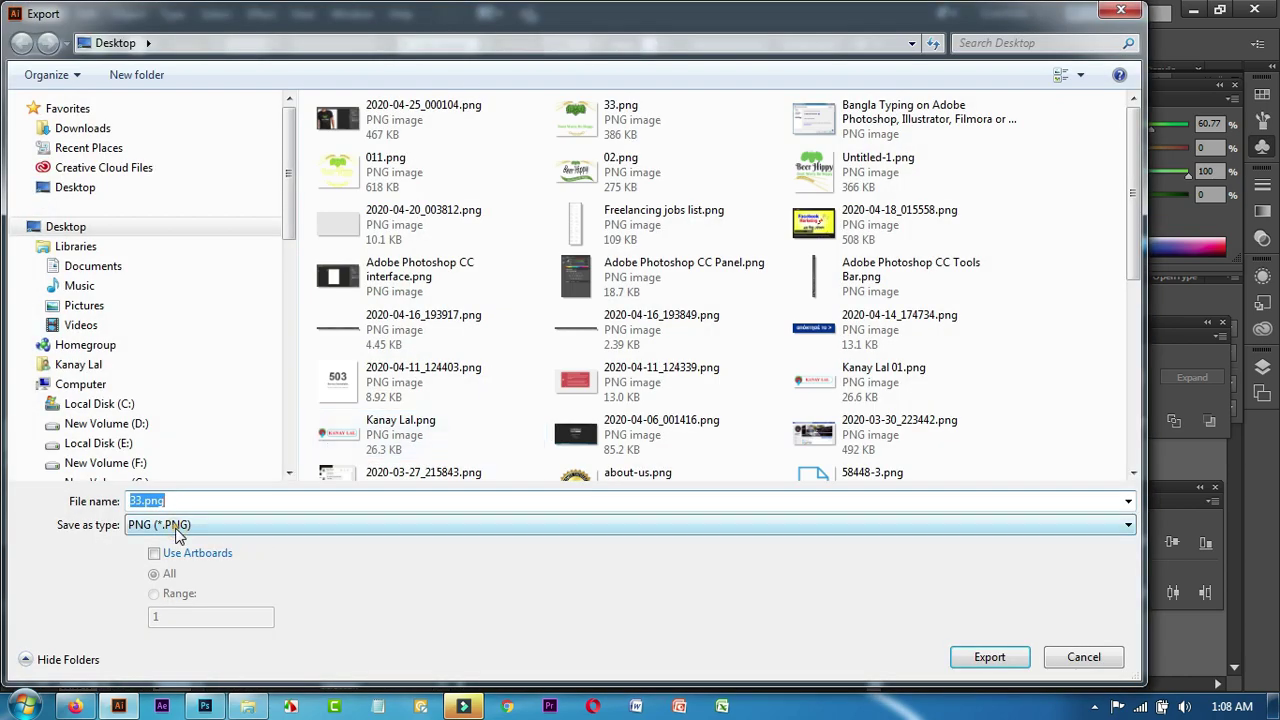
{"action": "left_click", "coordinate": [178, 533]}
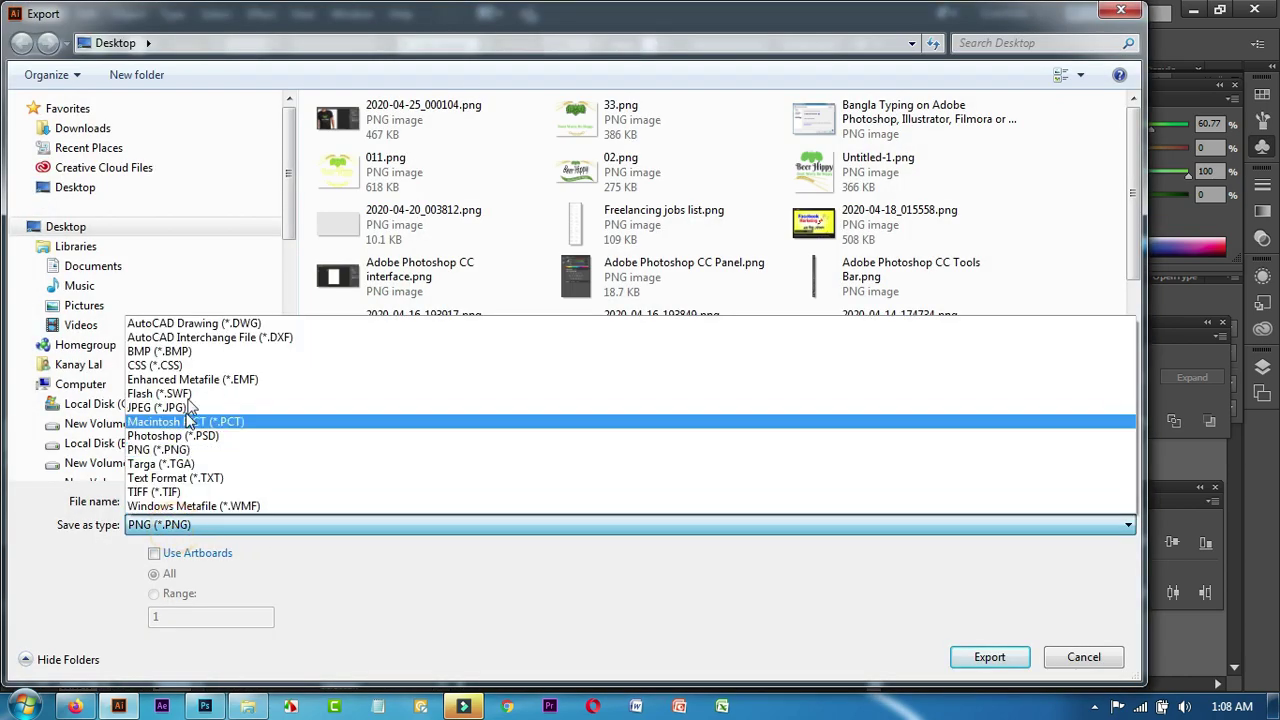
{"action": "left_click", "coordinate": [185, 450]}
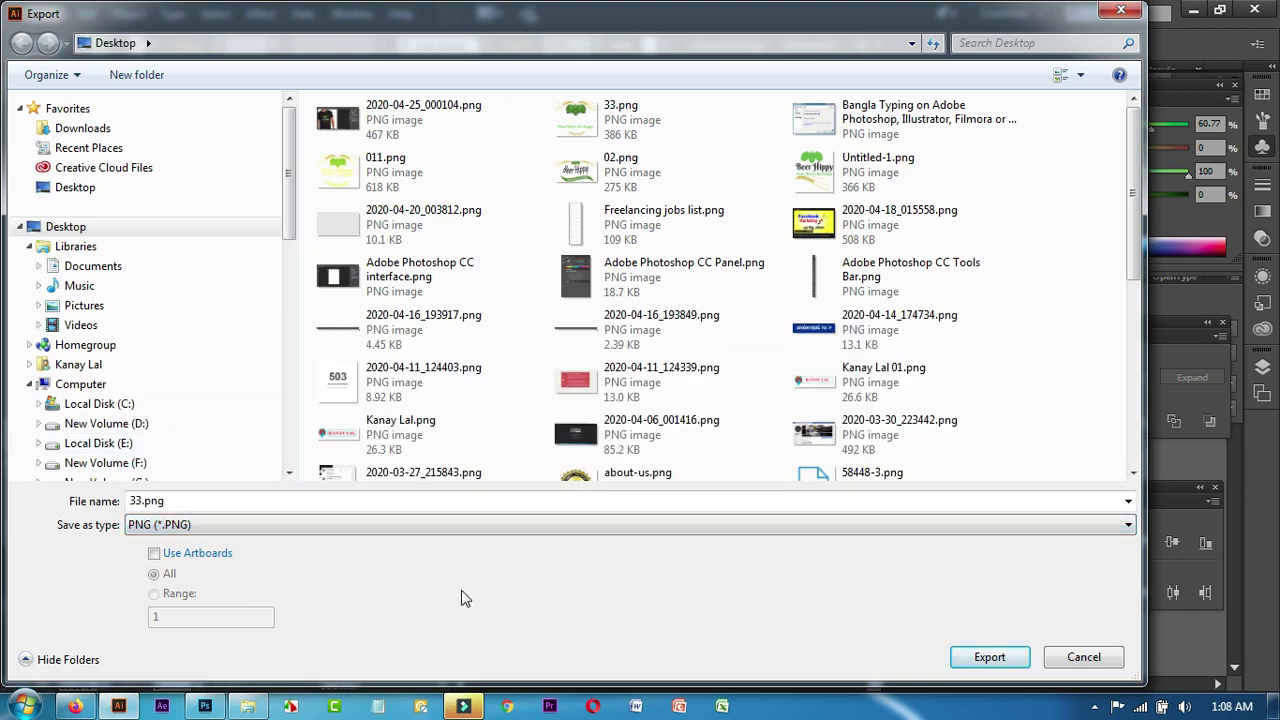
{"action": "left_click", "coordinate": [985, 664]}
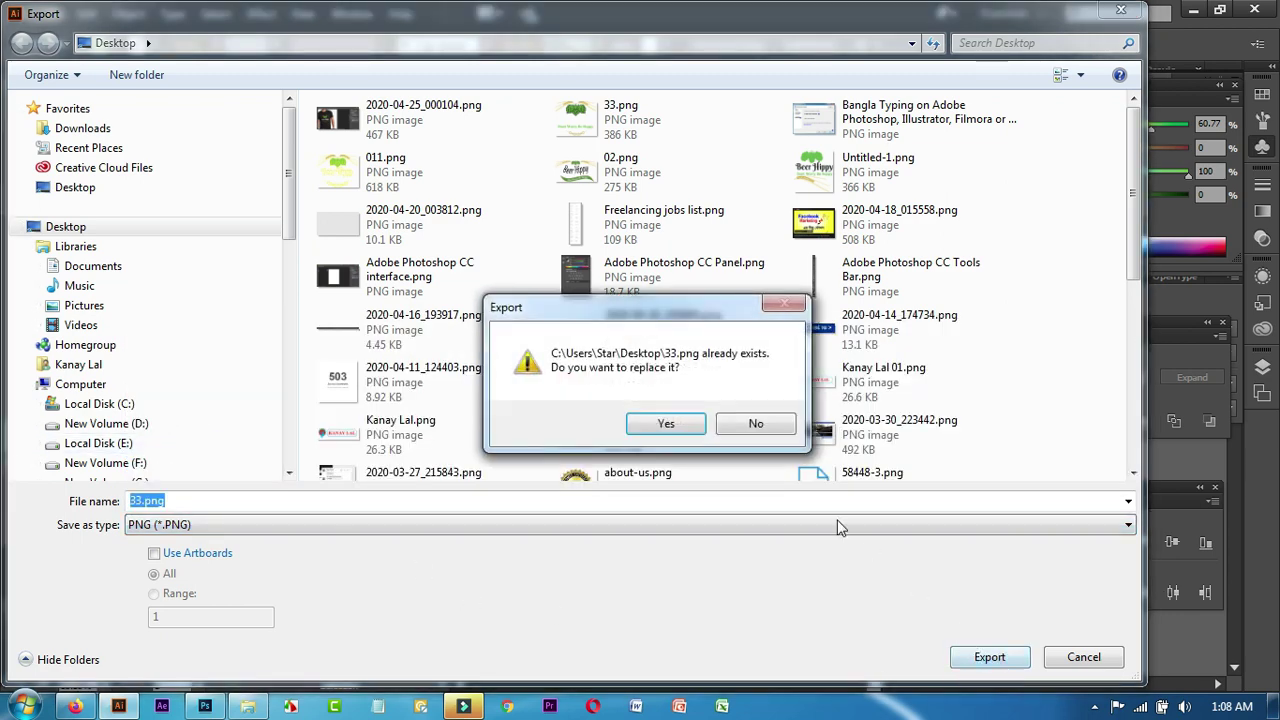
{"action": "left_click", "coordinate": [670, 425]}
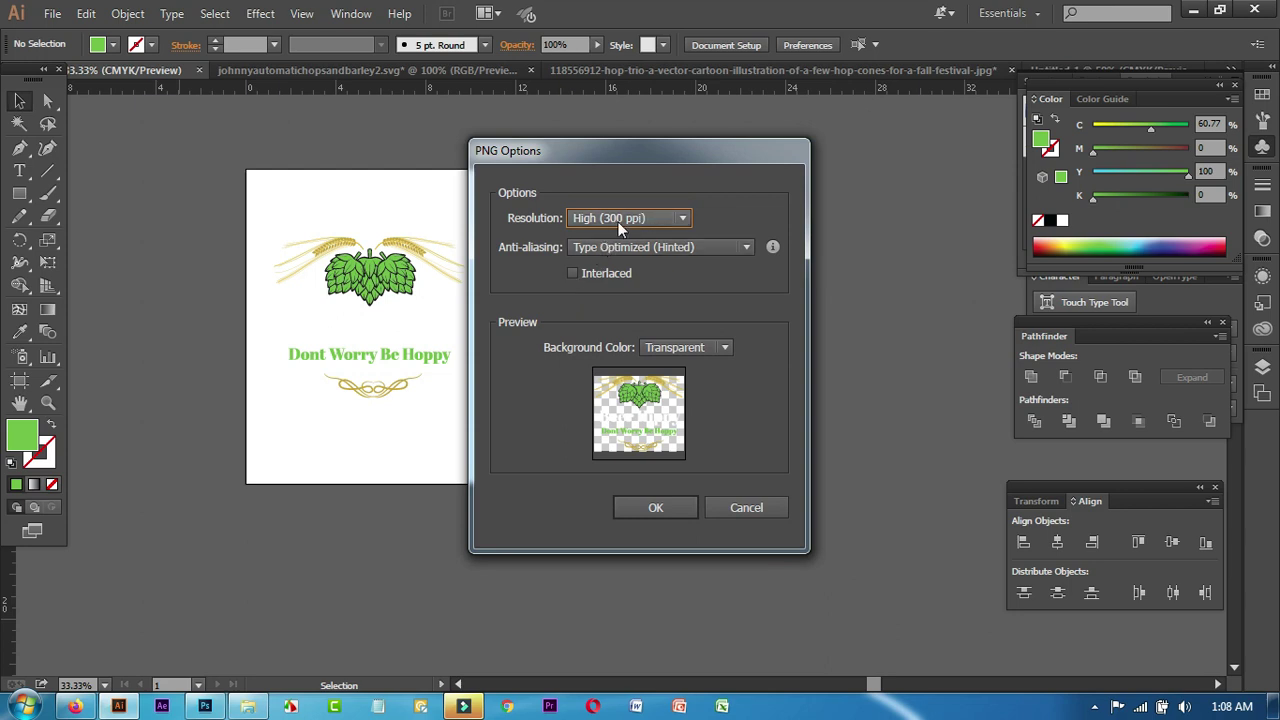
Finish the PNG export at High (300 ppi) with Type Optimized anti-aliasing and a transparent background.
{"action": "left_click_drag", "start_coordinate": [609, 154], "coordinate": [417, 126]}
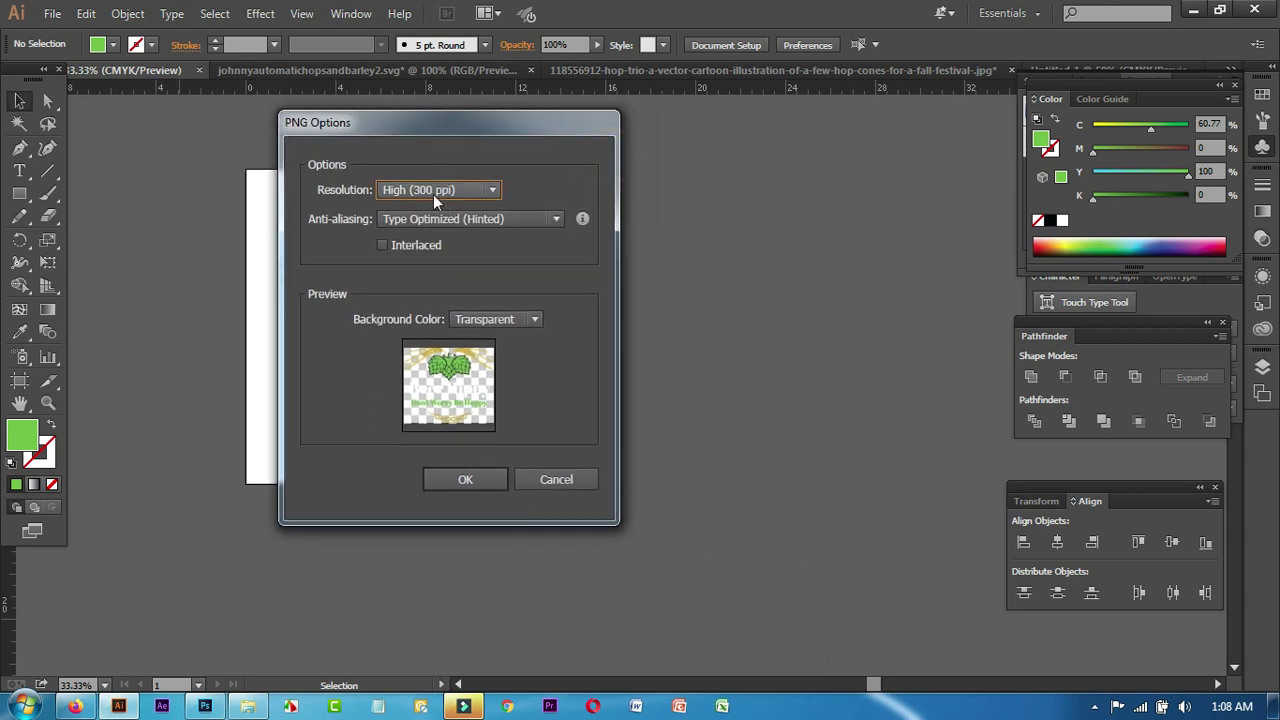
{"action": "left_click", "coordinate": [491, 192]}
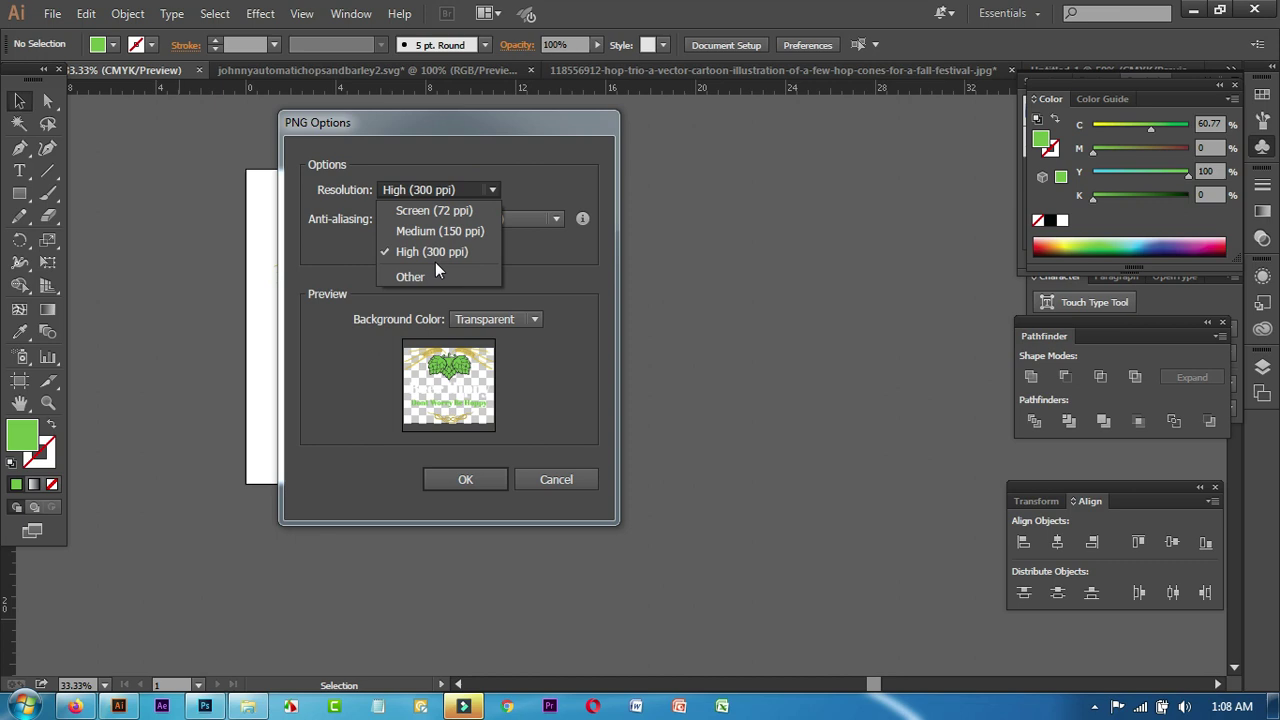
{"action": "left_click", "coordinate": [563, 418]}
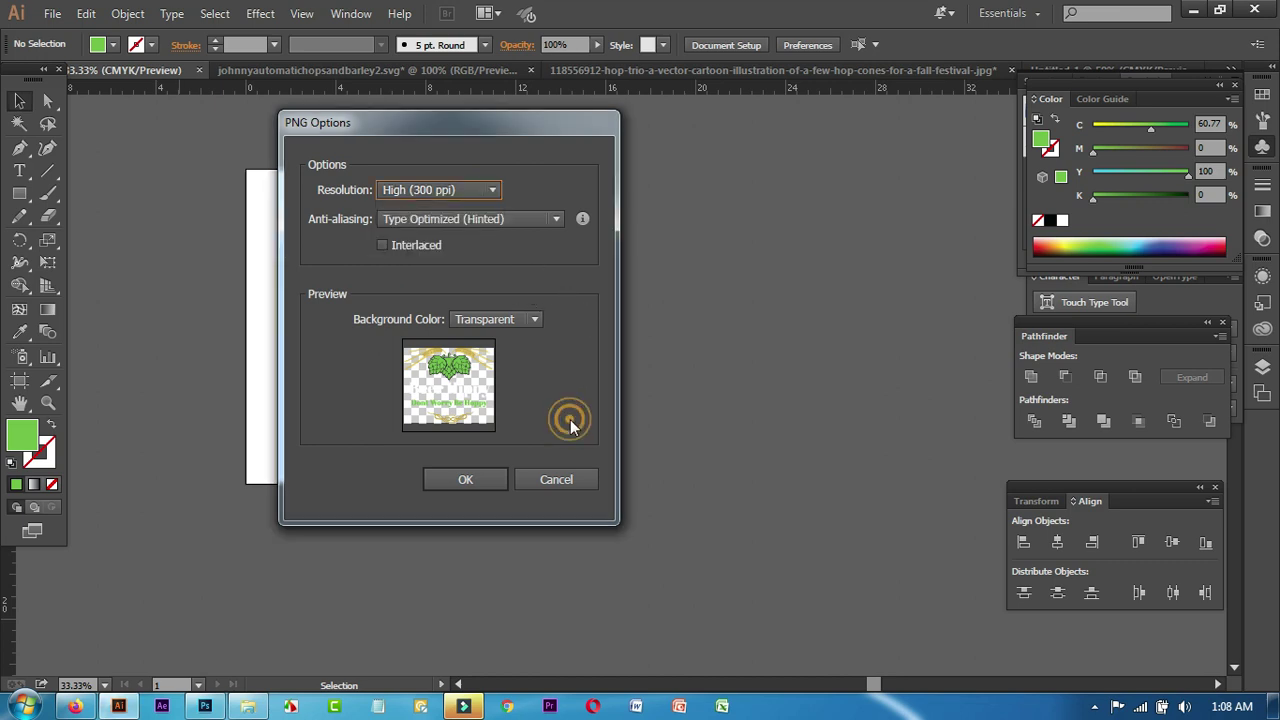
{"action": "left_click", "coordinate": [466, 480]}
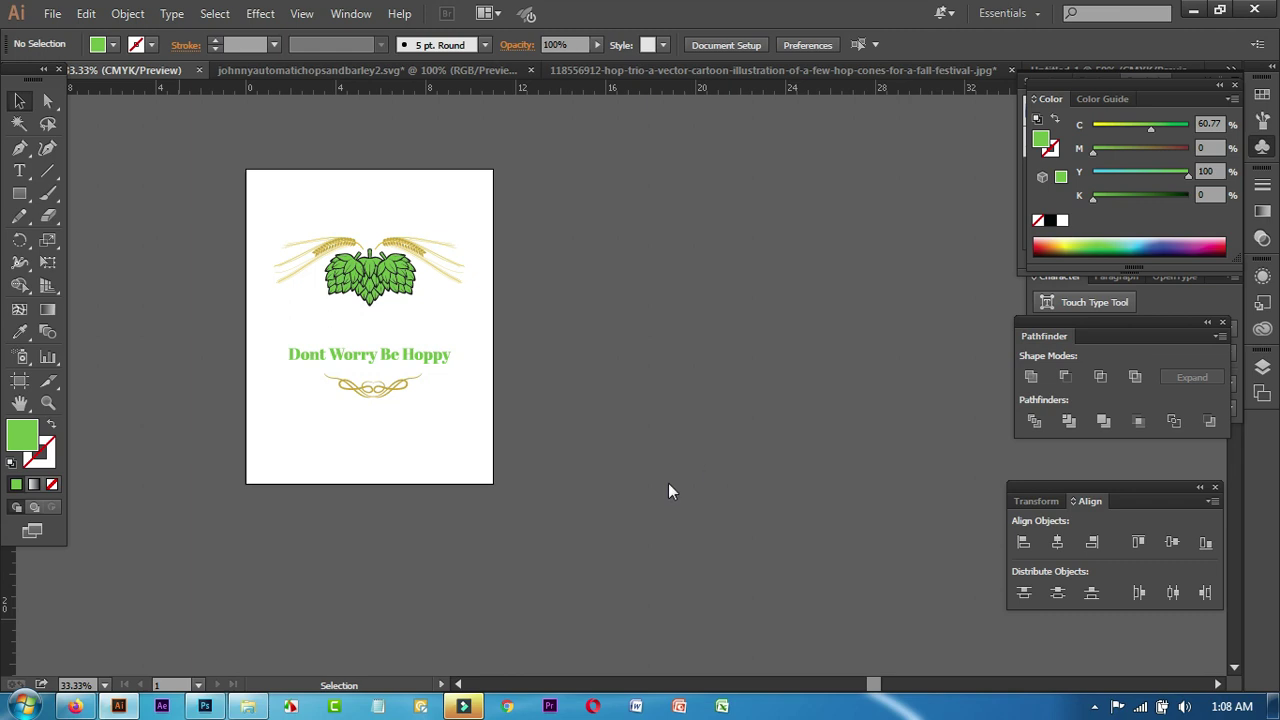
Glance at the black T-shirt mockup in Photoshop, then switch to Windows Explorer and open the Desktop folder.
{"action": "left_click", "coordinate": [205, 706]}
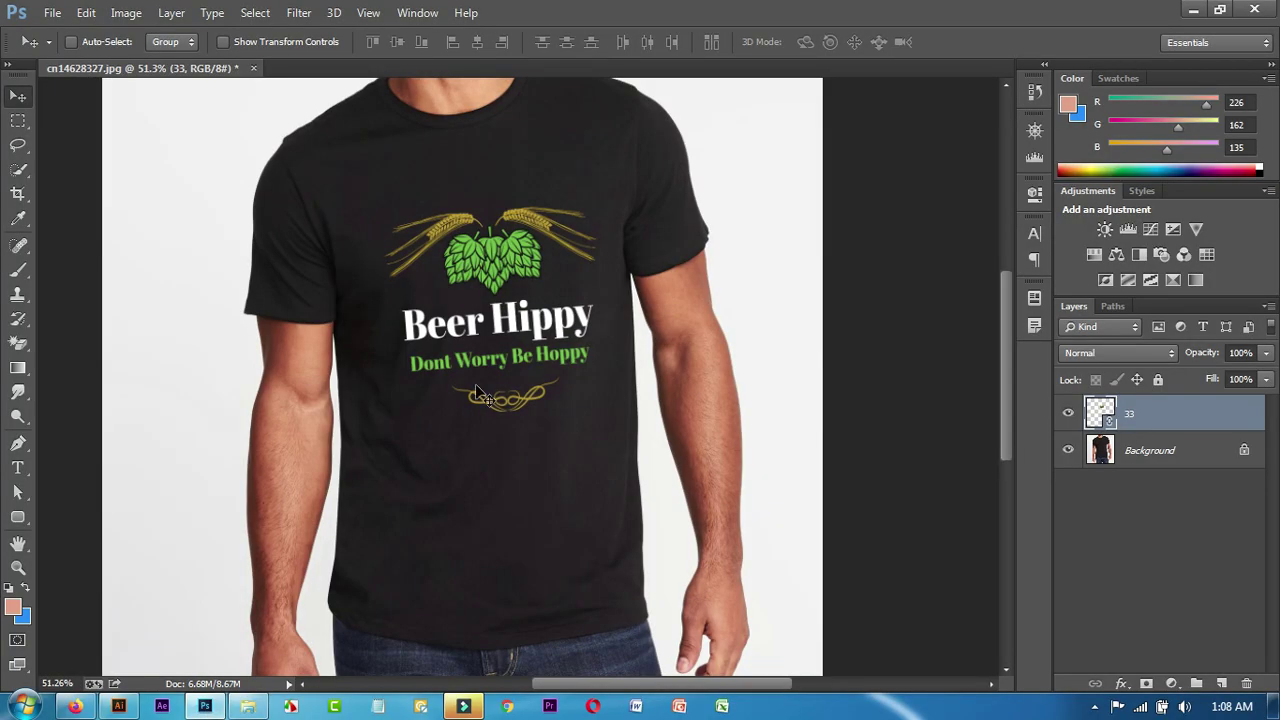
{"action": "scroll", "coordinate": [495, 362], "scroll_direction": "up", "scroll_amount": 1}
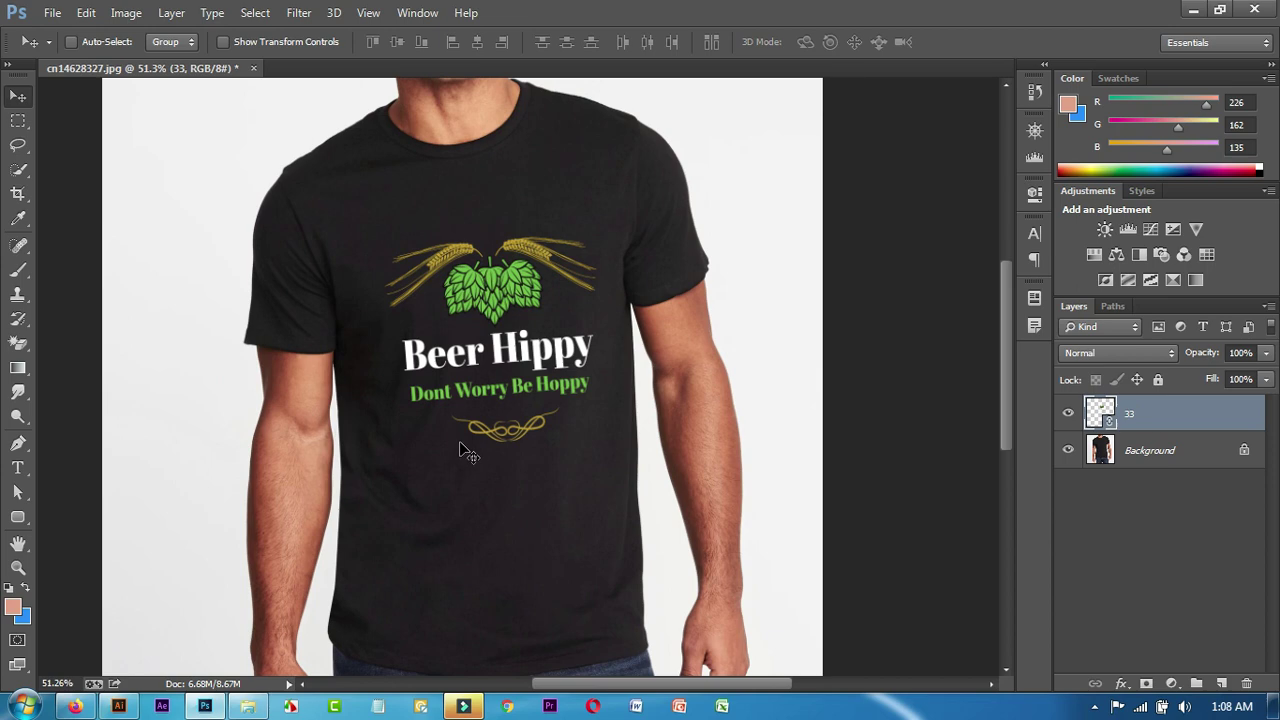
{"action": "left_click", "coordinate": [247, 709]}
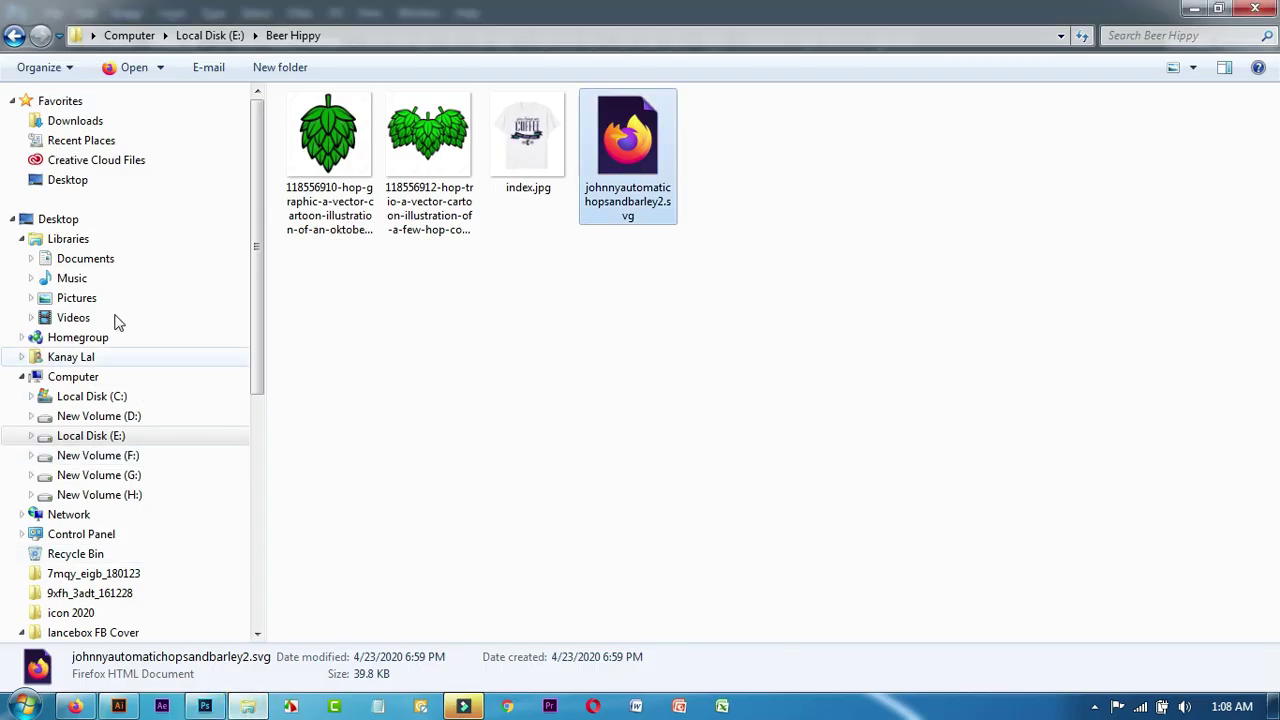
{"action": "left_click", "coordinate": [87, 192]}
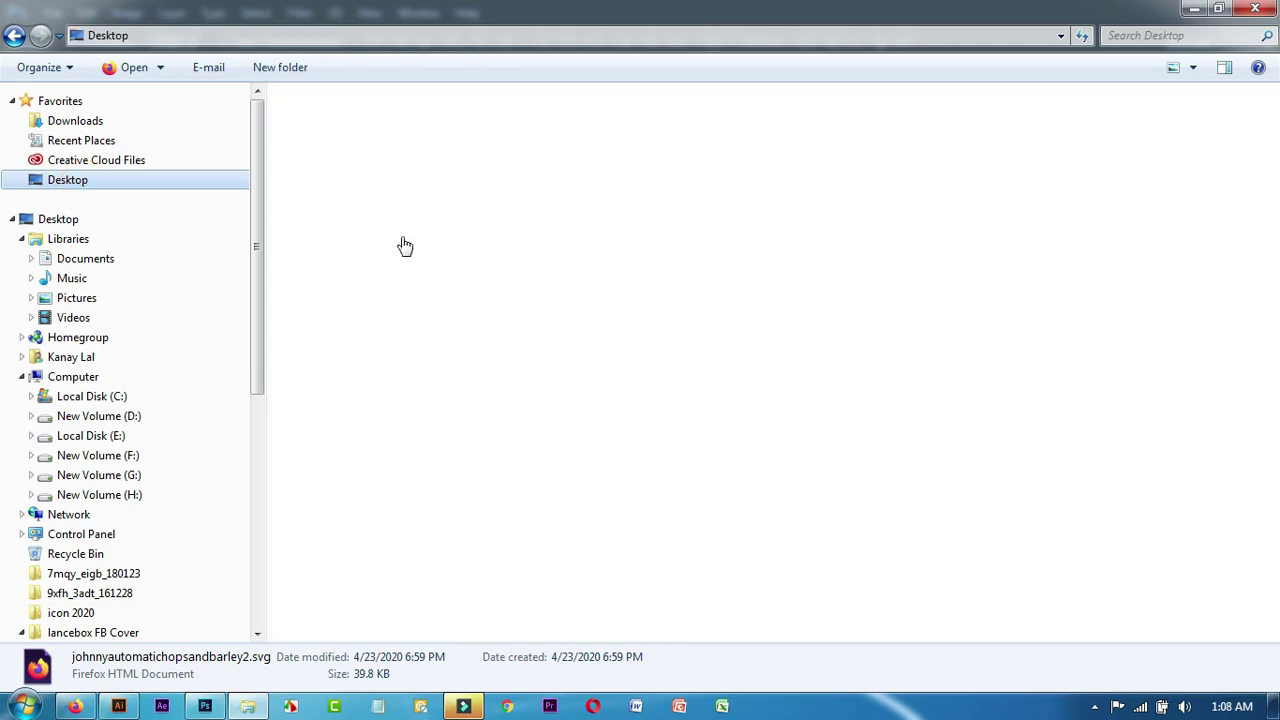
{"action": "left_click", "coordinate": [453, 238]}
{"action": "scroll", "coordinate": [420, 200], "scroll_direction": "up", "scroll_amount": 10}
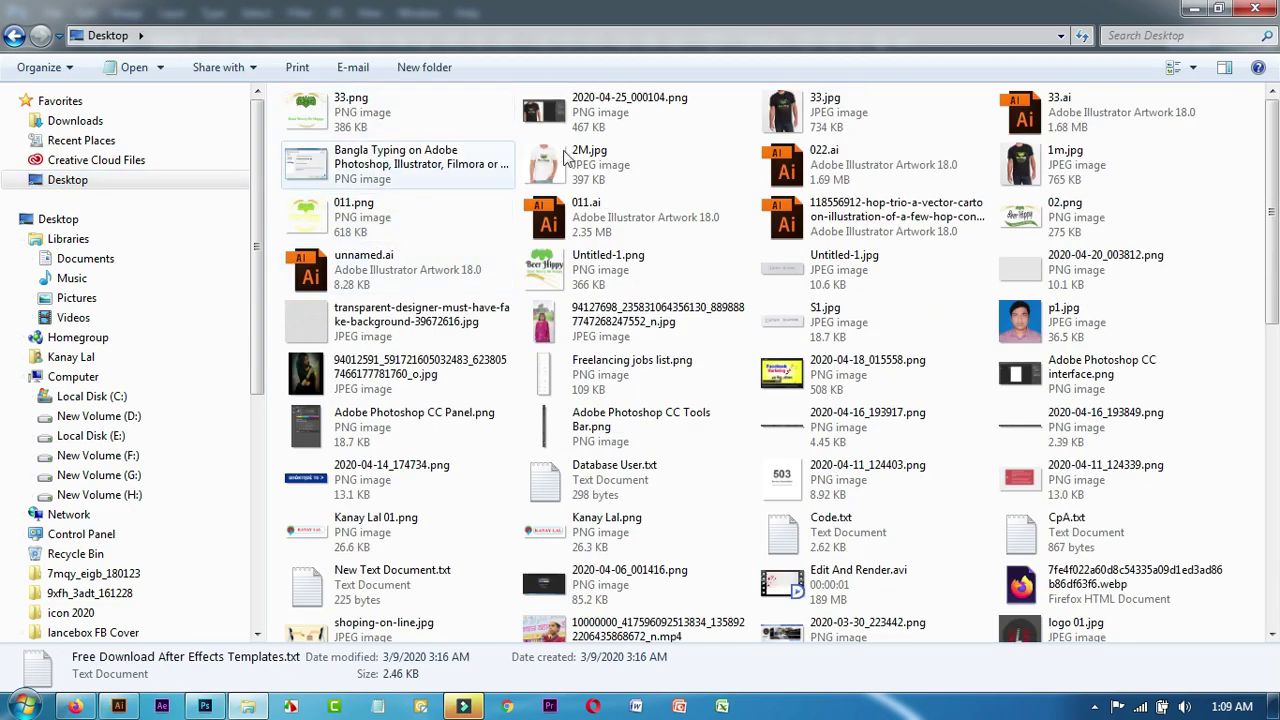
Select 33.jpg, 2M.jpg, 33.ai, 022.ai, 011.png and 33.png on the Desktop and start adding them to a WinRAR archive.
{"action": "left_click", "coordinate": [790, 117]}
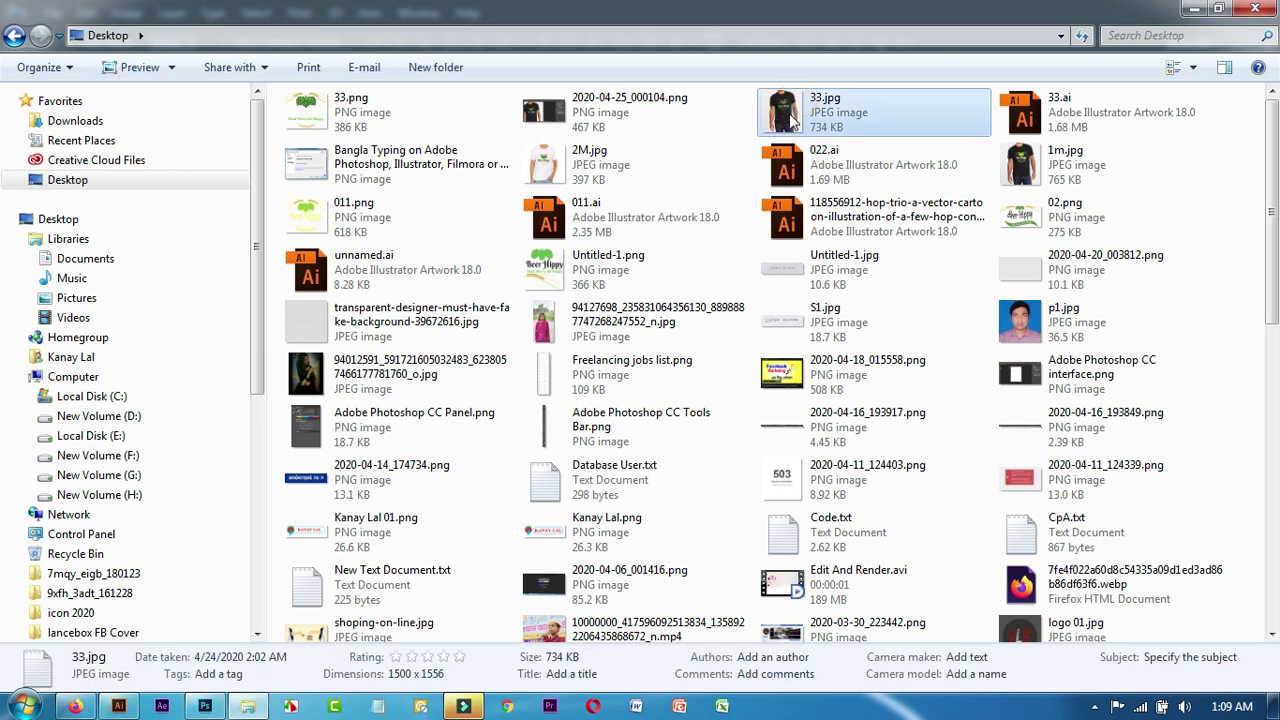
{"action": "left_click", "coordinate": [588, 176], "text": "ctrl"}
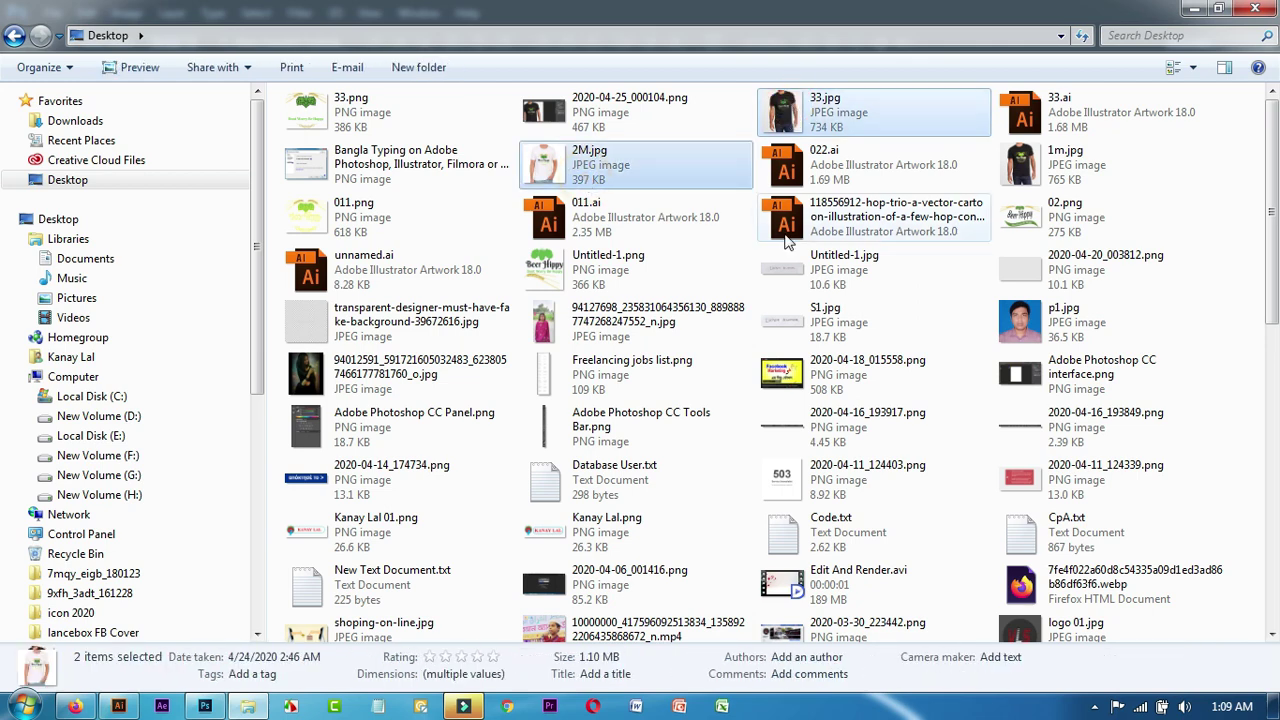
{"action": "left_click", "coordinate": [1085, 110], "text": "ctrl"}
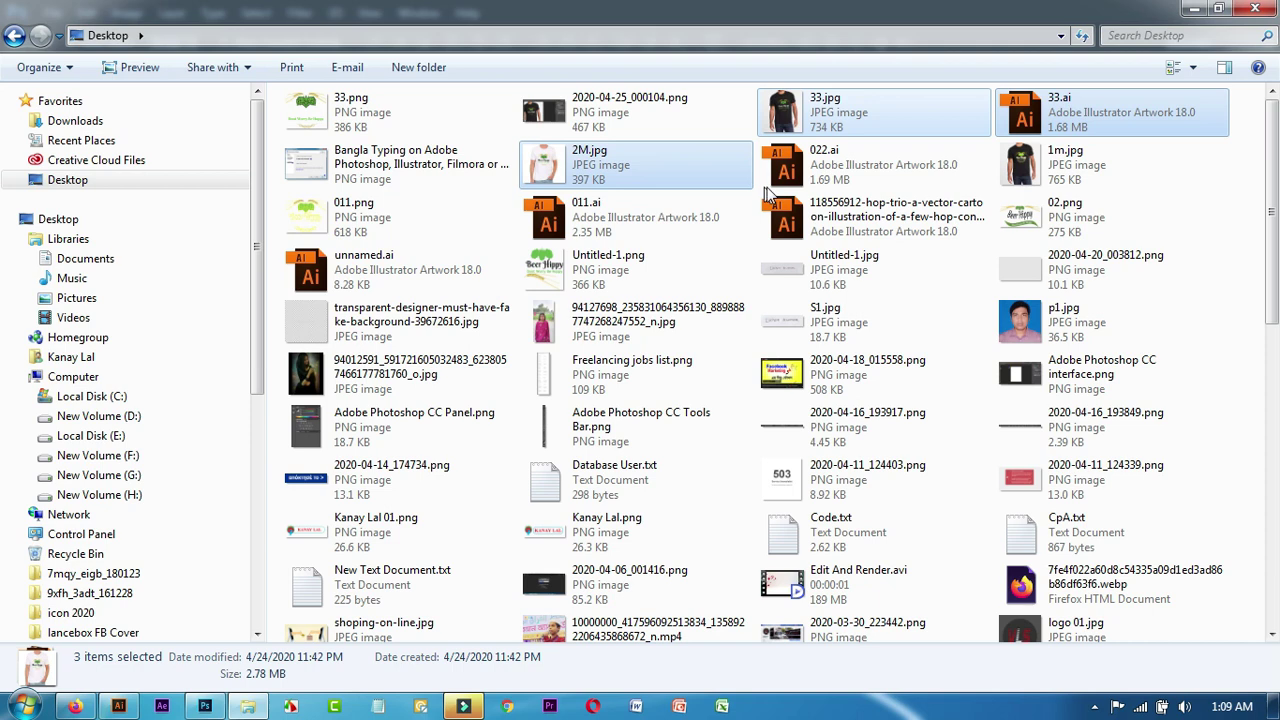
{"action": "left_click", "coordinate": [872, 170], "text": "ctrl"}
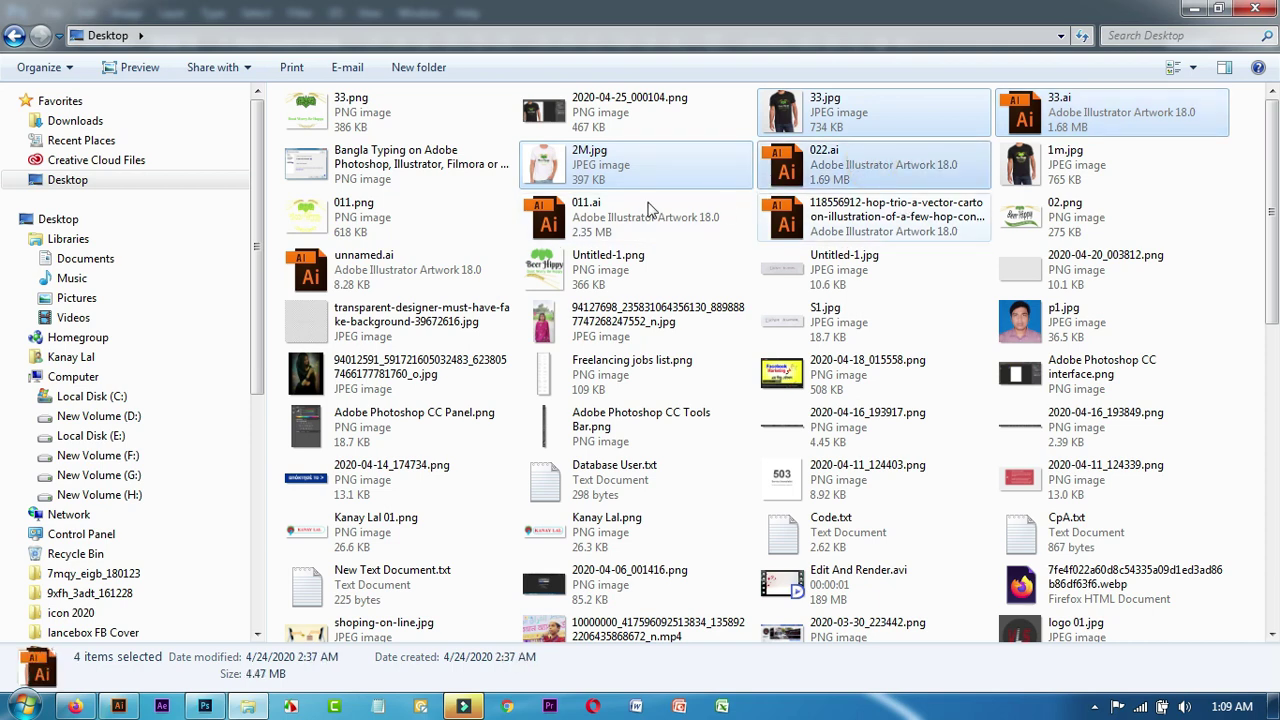
{"action": "left_click", "coordinate": [403, 222], "text": "ctrl"}
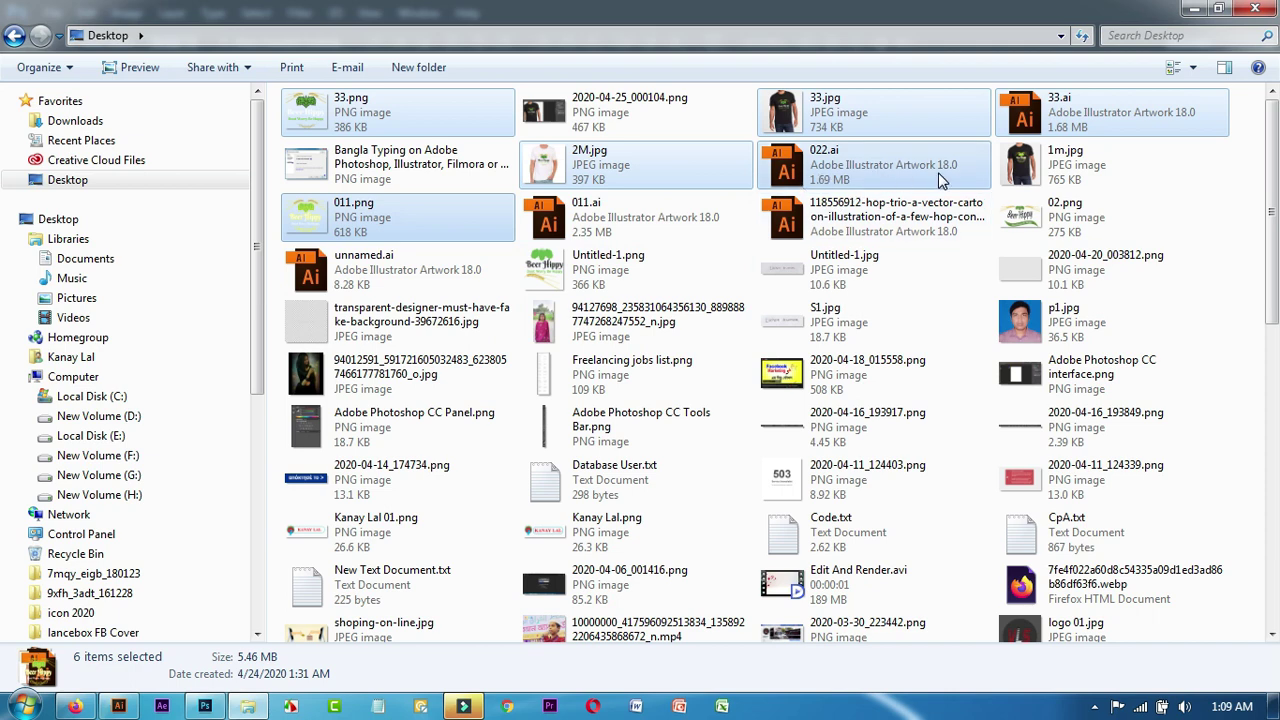
{"action": "right_click", "coordinate": [573, 171]}
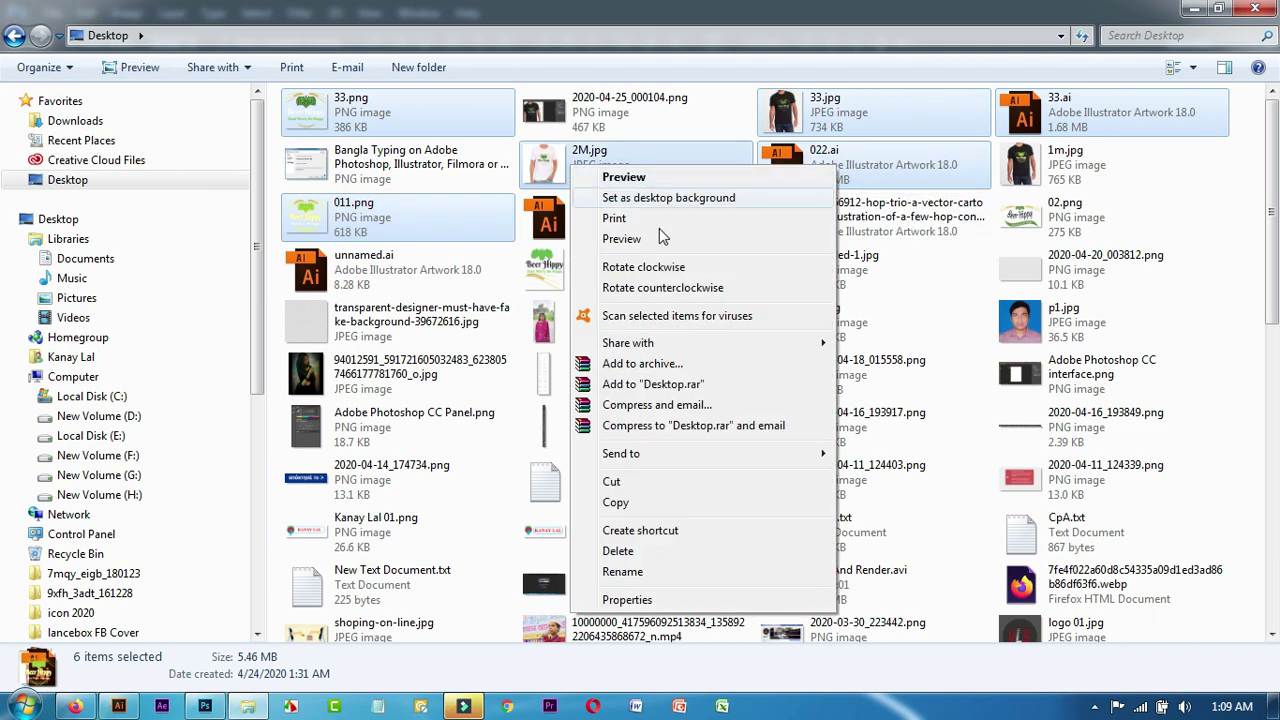
{"action": "left_click", "coordinate": [645, 365]}
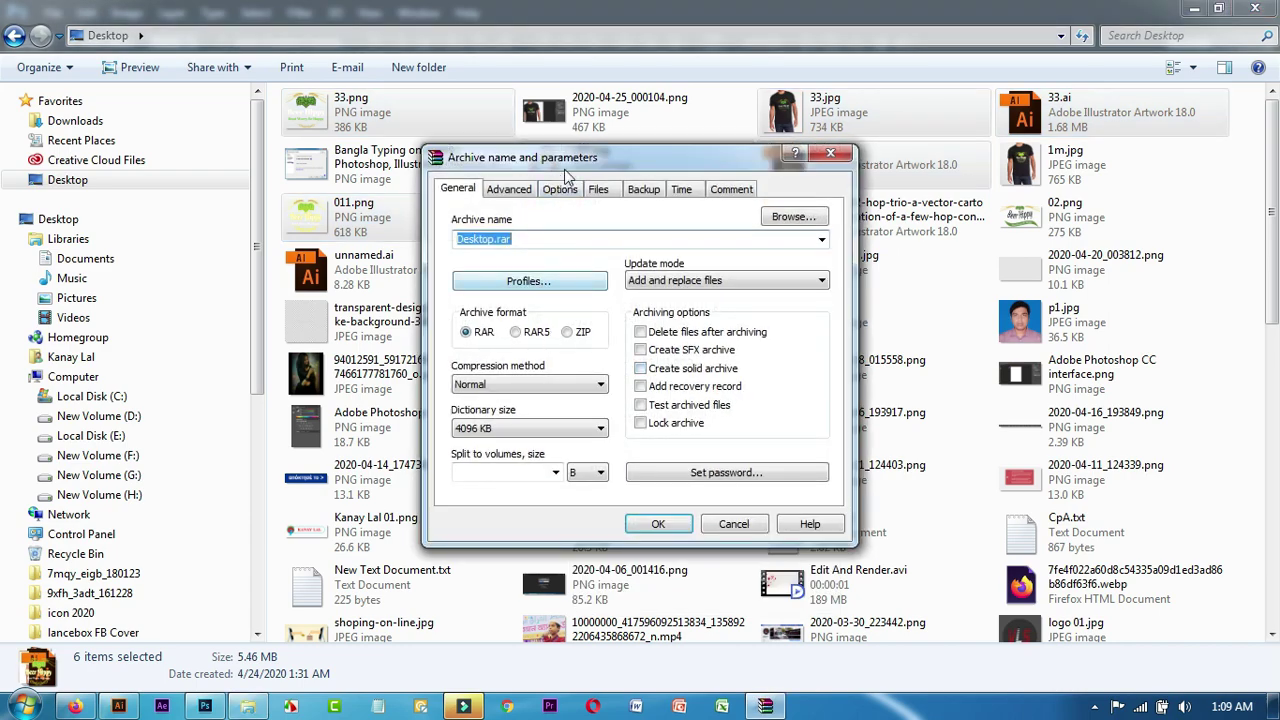
Set the archive format to ZIP, name it Beer tshirt, choose Best compression and create the archive.
{"action": "left_click_drag", "start_coordinate": [583, 163], "coordinate": [316, 104]}
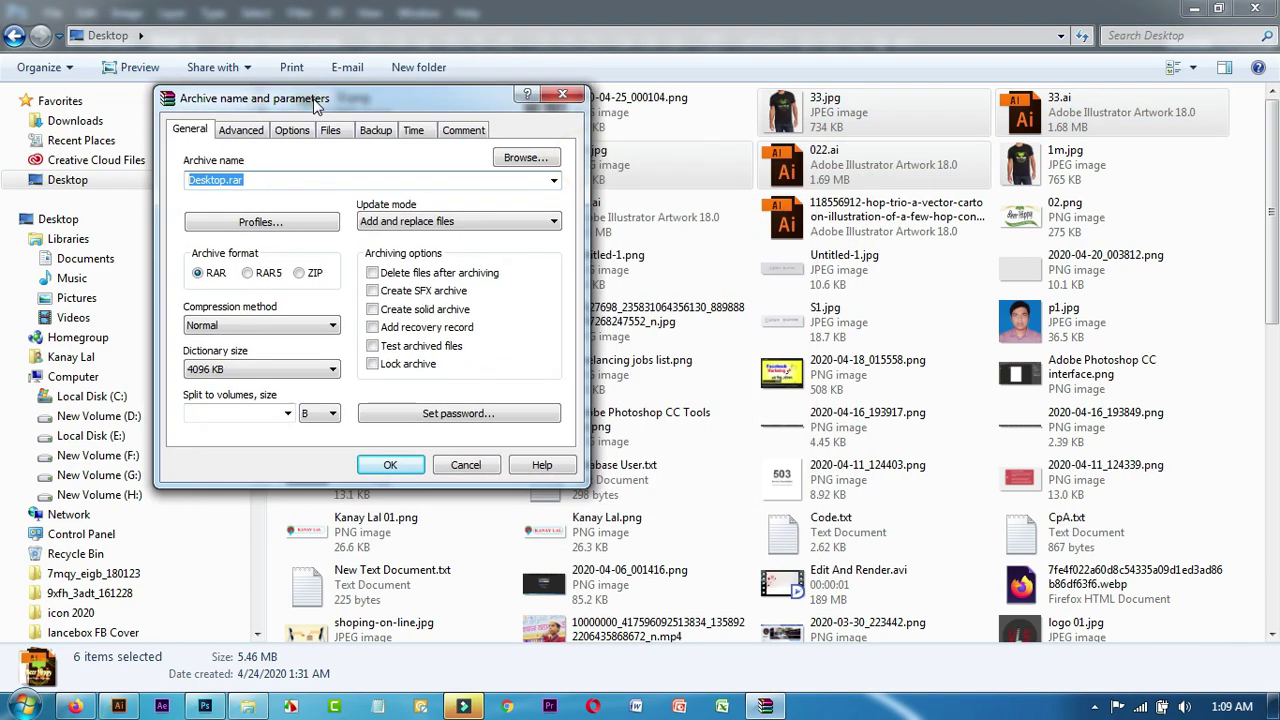
{"action": "left_click", "coordinate": [299, 273]}
{"action": "left_click", "coordinate": [257, 181]}
{"action": "left_click_drag", "start_coordinate": [257, 181], "coordinate": [137, 170]}
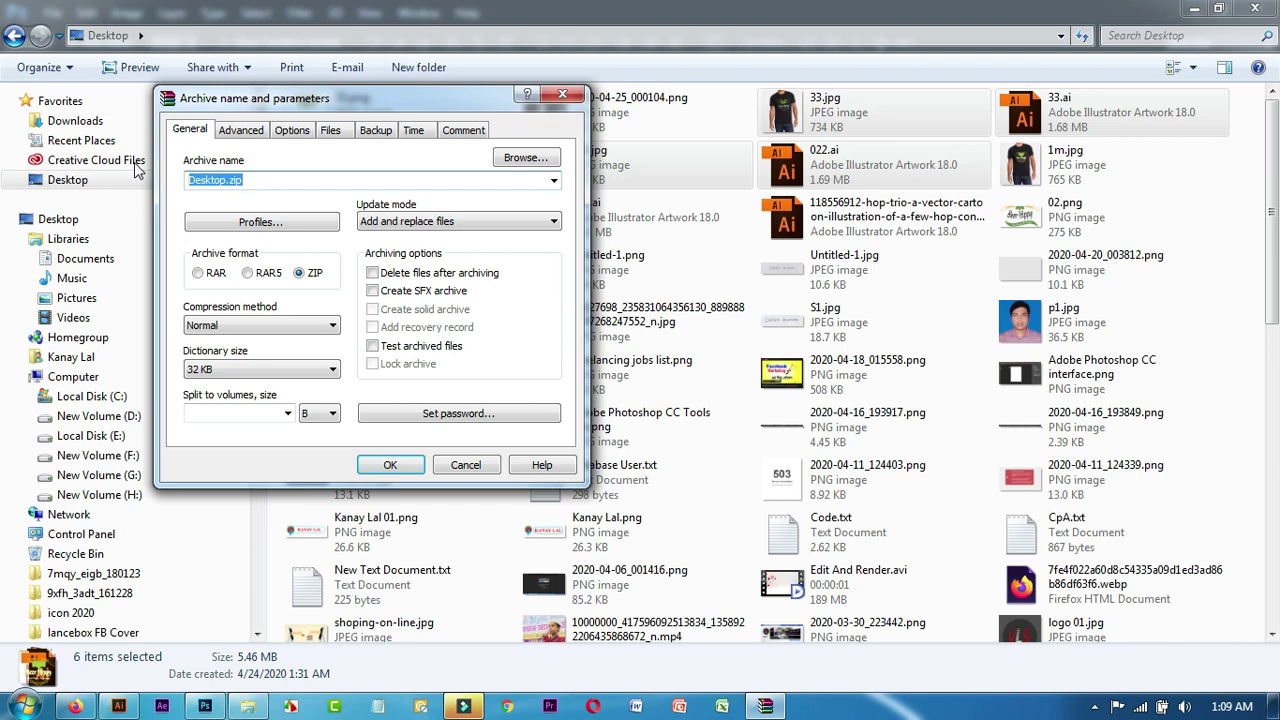
{"action": "type", "text": "Beer tshirt"}
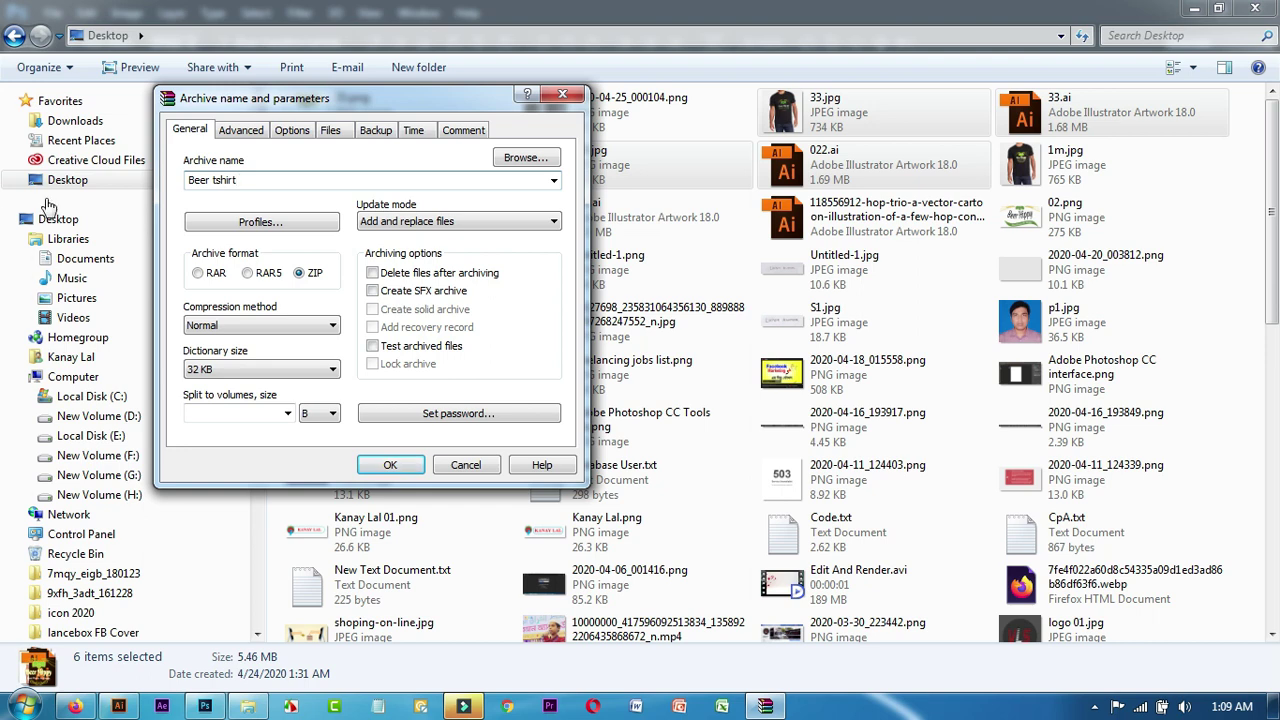
{"action": "left_click", "coordinate": [286, 328]}
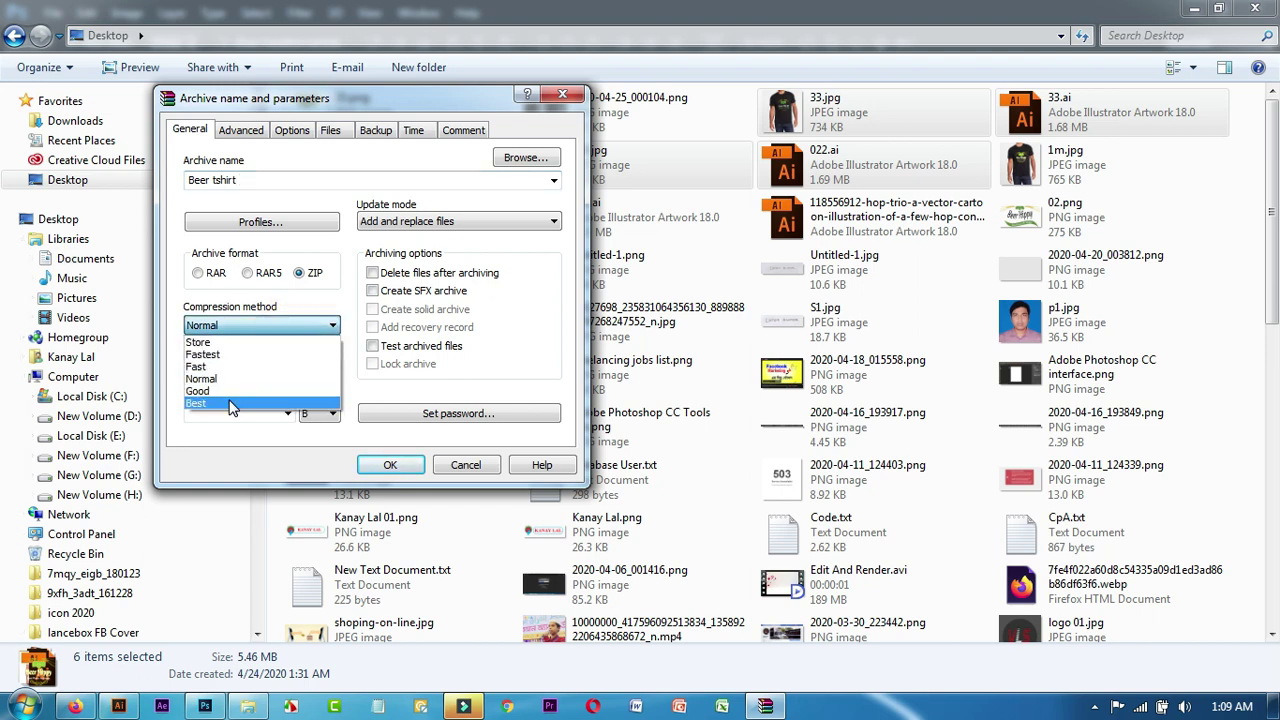
{"action": "left_click", "coordinate": [258, 402]}
{"action": "left_click", "coordinate": [384, 465]}
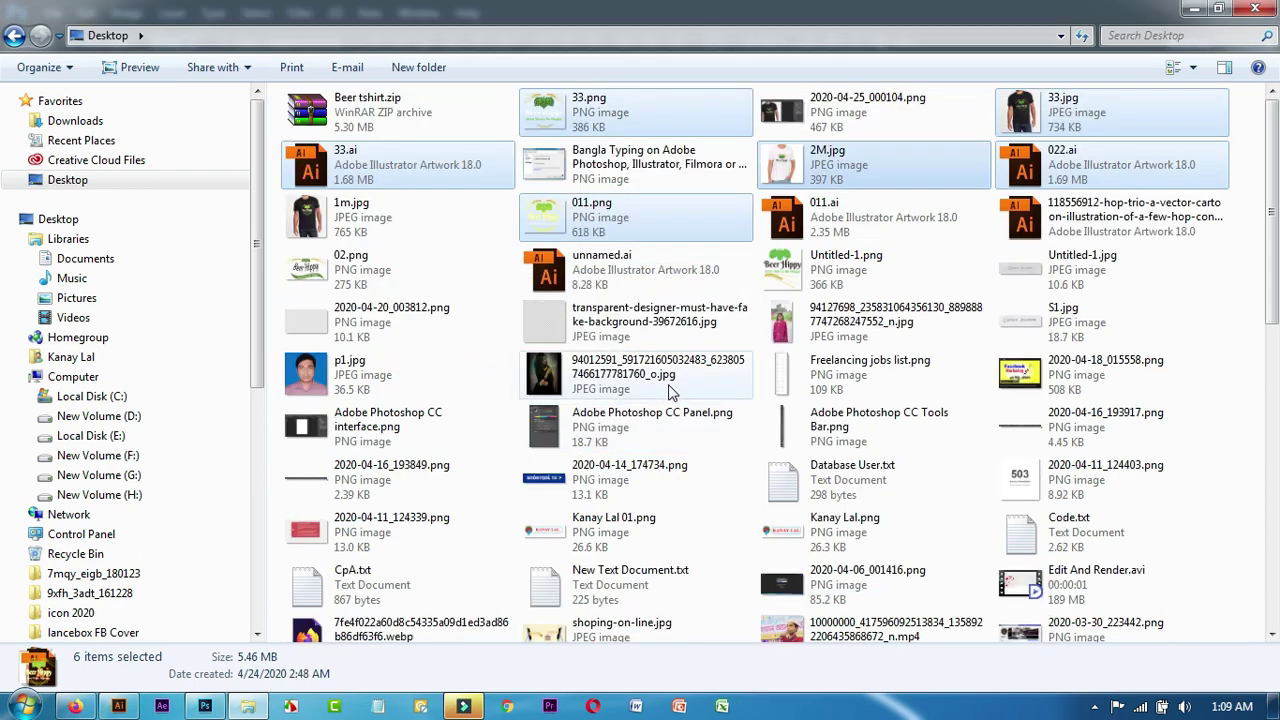
Switch to the PeoplePerHour WorkStream in Firefox and attach Beer tshirt.zip from the Desktop to a new reply.
{"action": "left_click", "coordinate": [342, 105]}
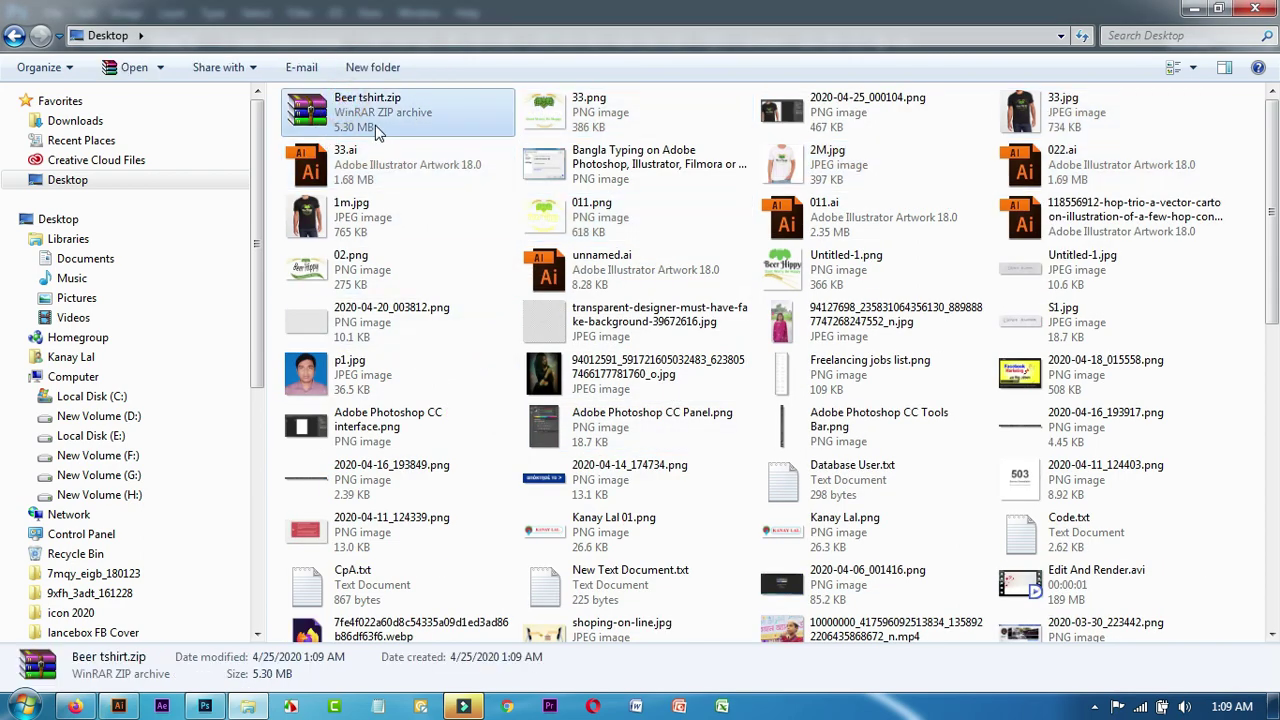
{"action": "left_click", "coordinate": [85, 708]}
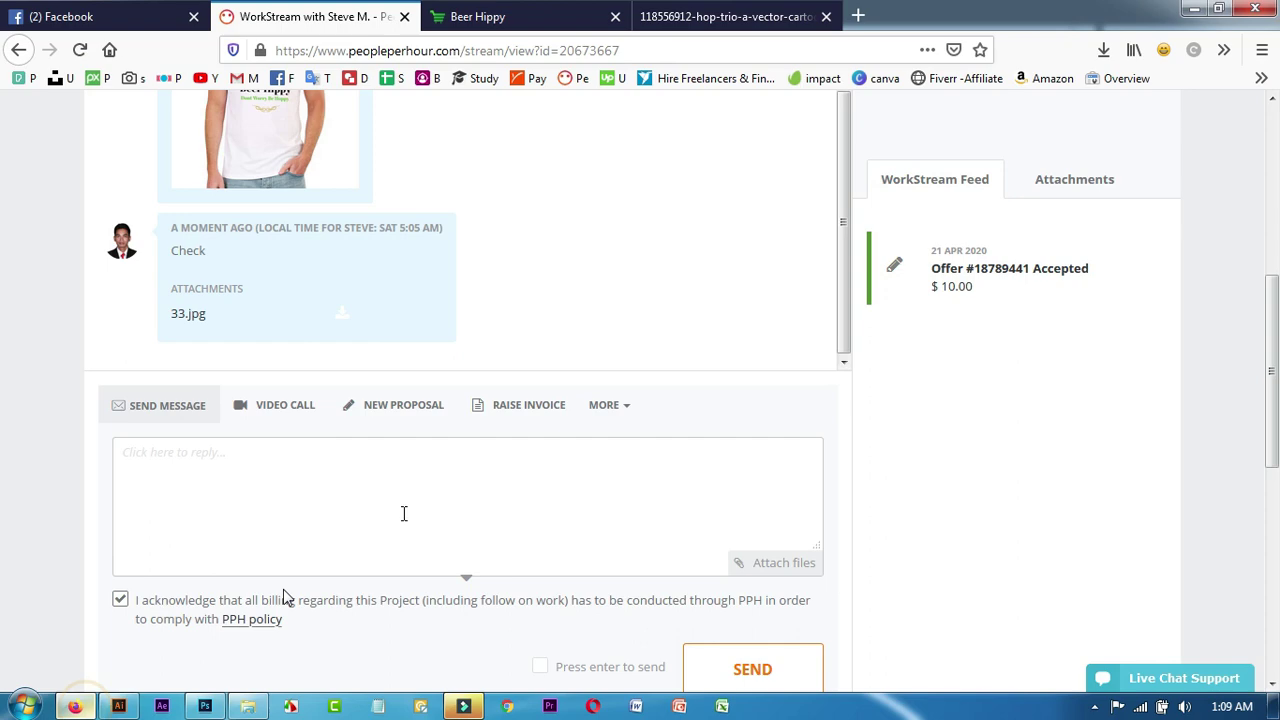
{"action": "left_click", "coordinate": [797, 568]}
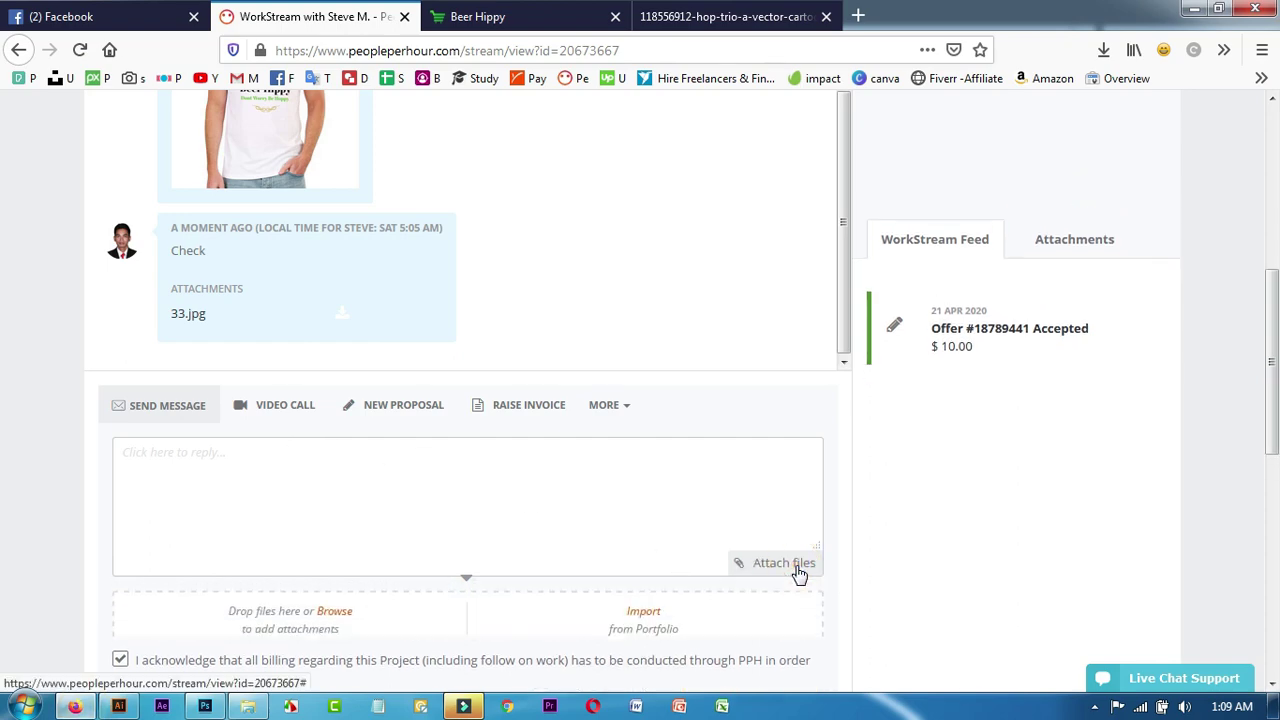
{"action": "left_click", "coordinate": [336, 620]}
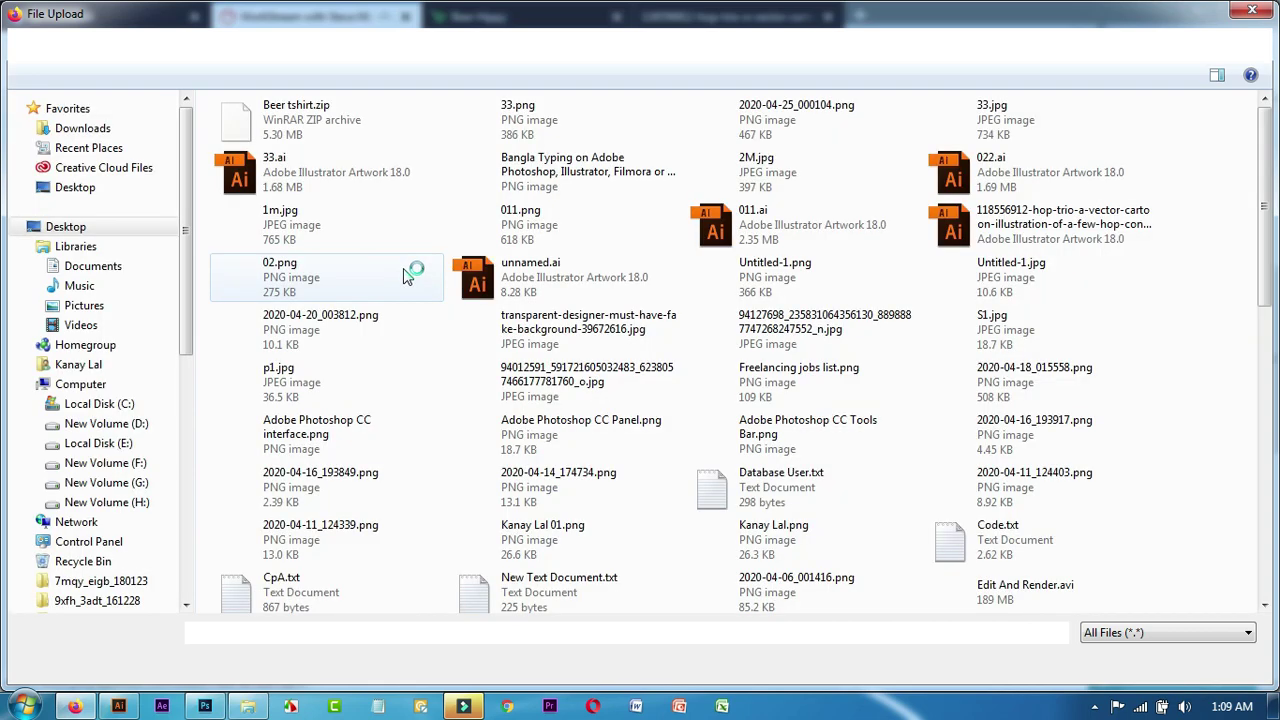
{"action": "double_click", "coordinate": [345, 110]}
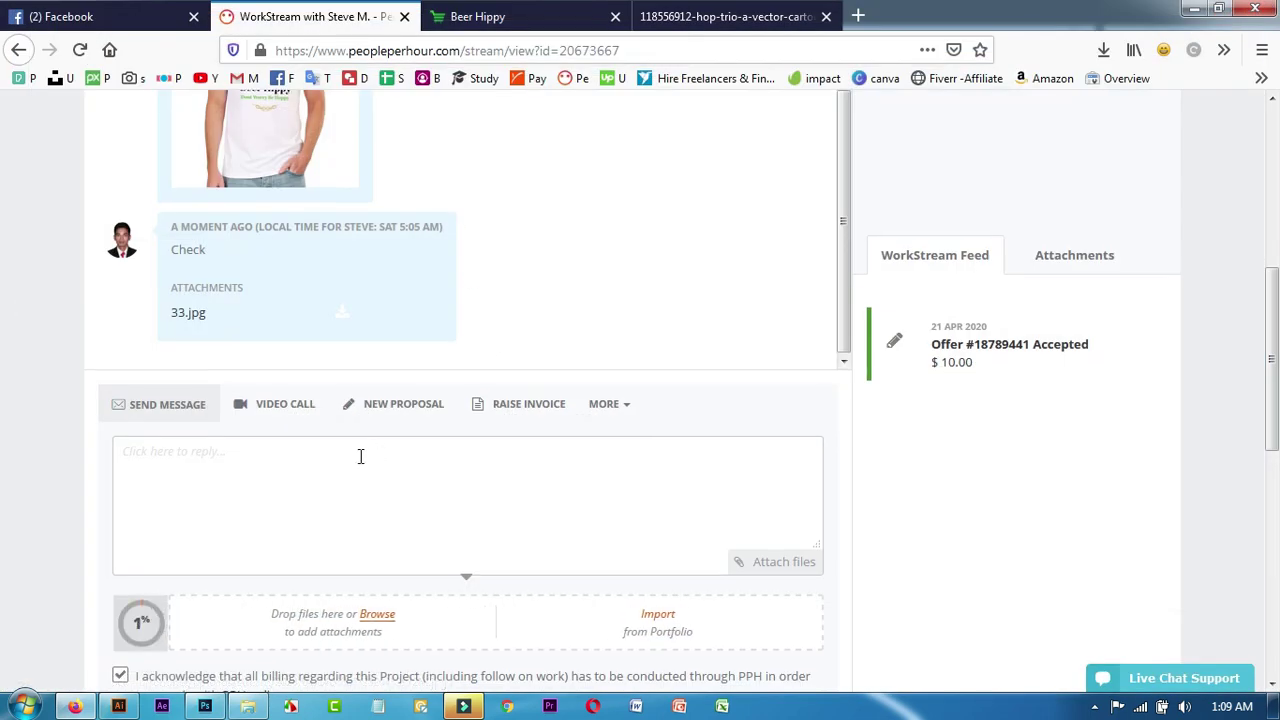
Write the reply "Hello Dear Client, Thanks Again for your order. If any problem please let me know I will do again.".
{"action": "scroll", "coordinate": [300, 420], "scroll_direction": "down", "scroll_amount": 2}
{"action": "left_click", "coordinate": [208, 366]}
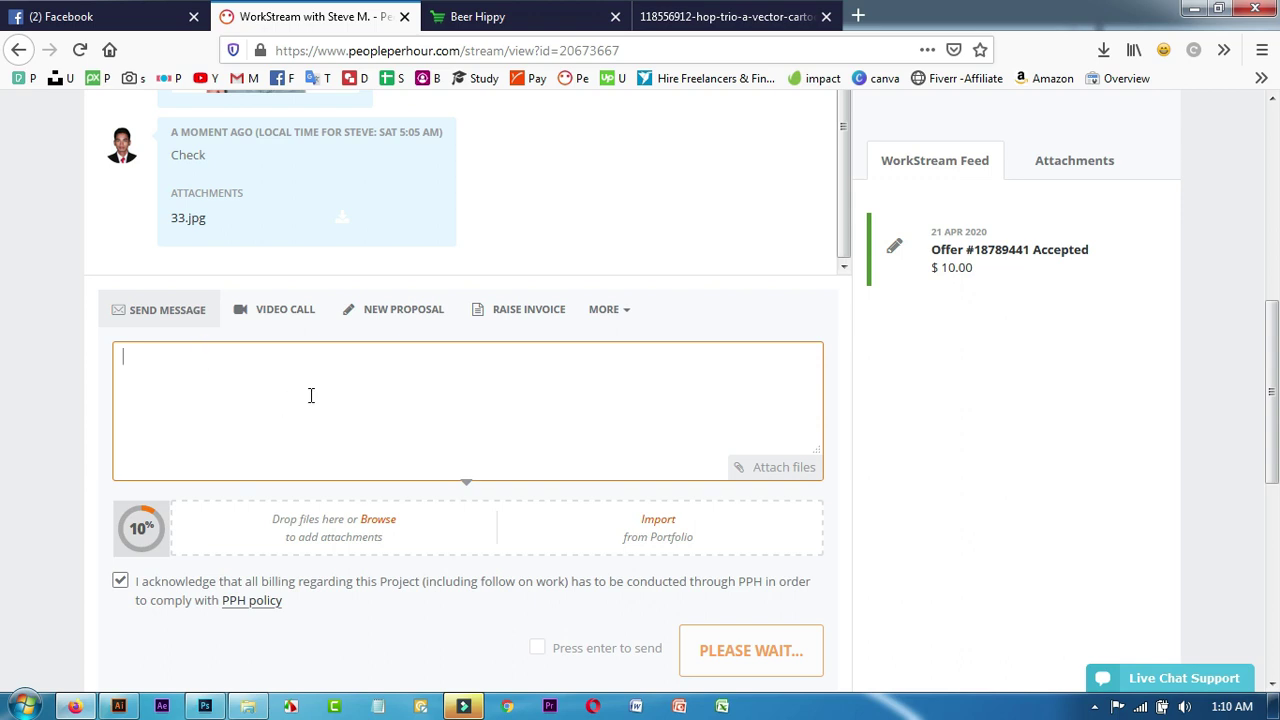
{"action": "type", "text": "Hello Dear Client"}
{"action": "type", "text": "Thanks Again"}
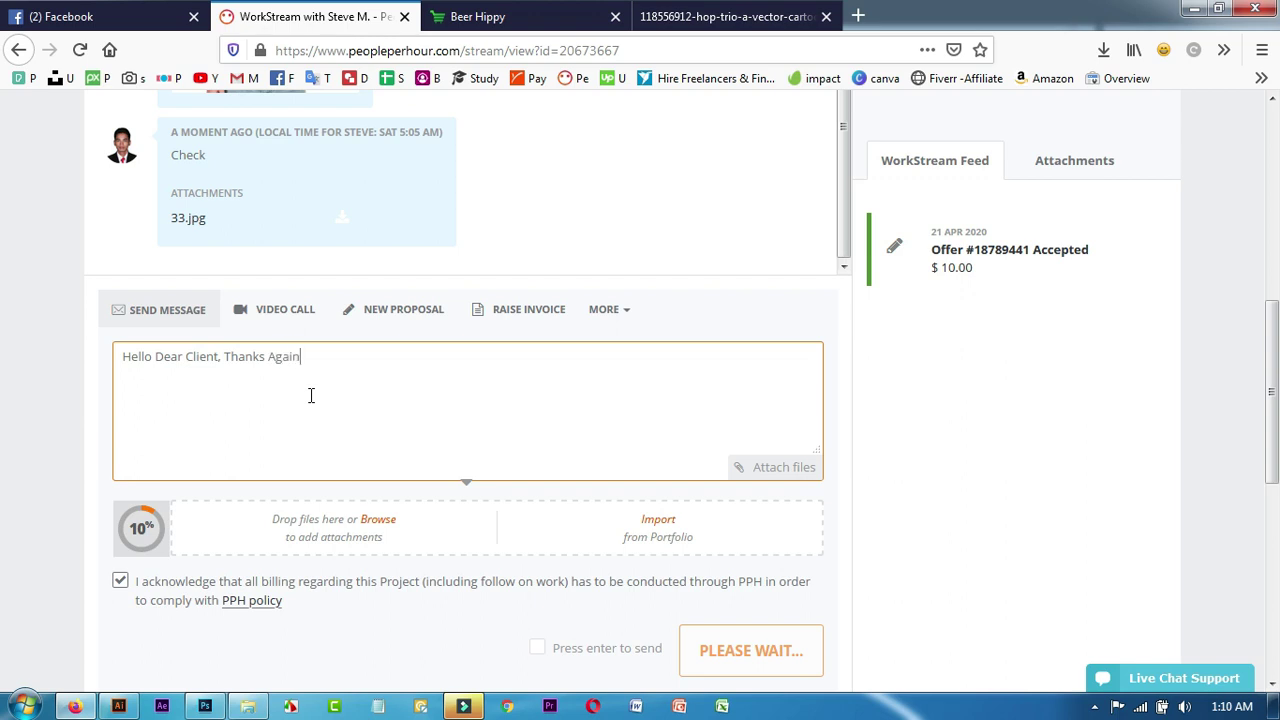
{"action": "type", "text": " for your order"}
{"action": "type", "text": ". If any probl"}
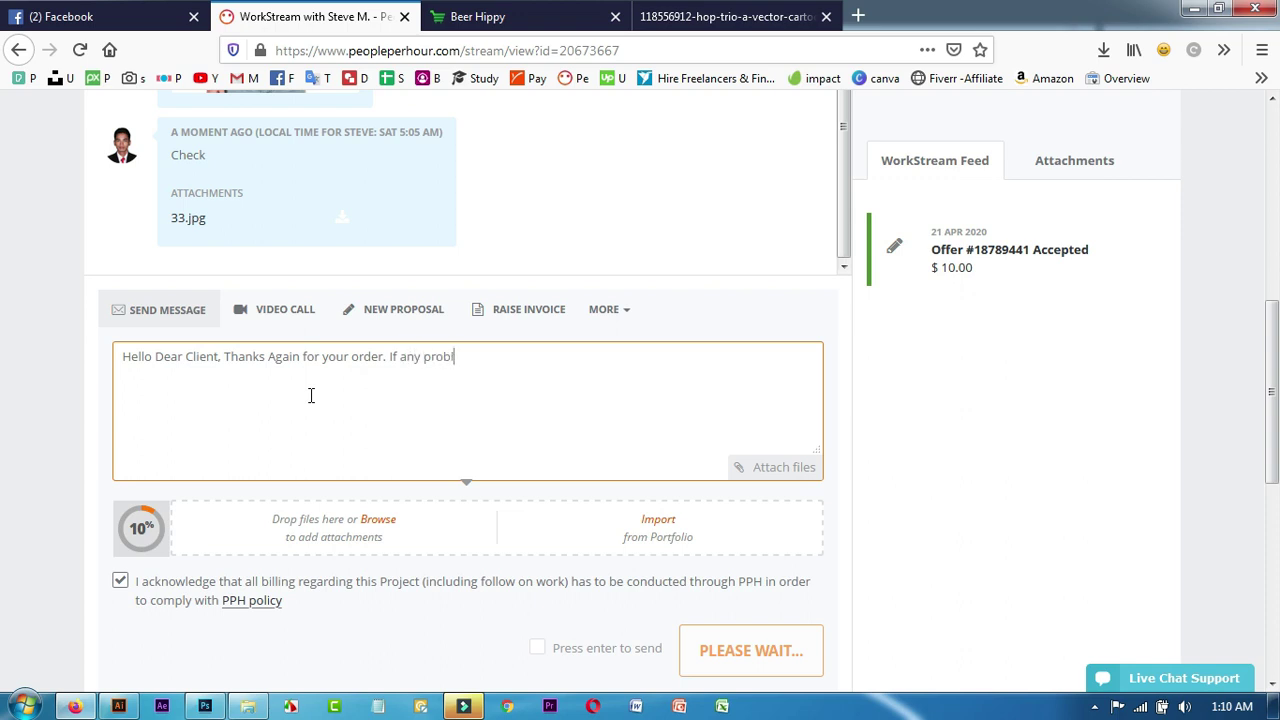
{"action": "type", "text": "em please let me know I will do again."}
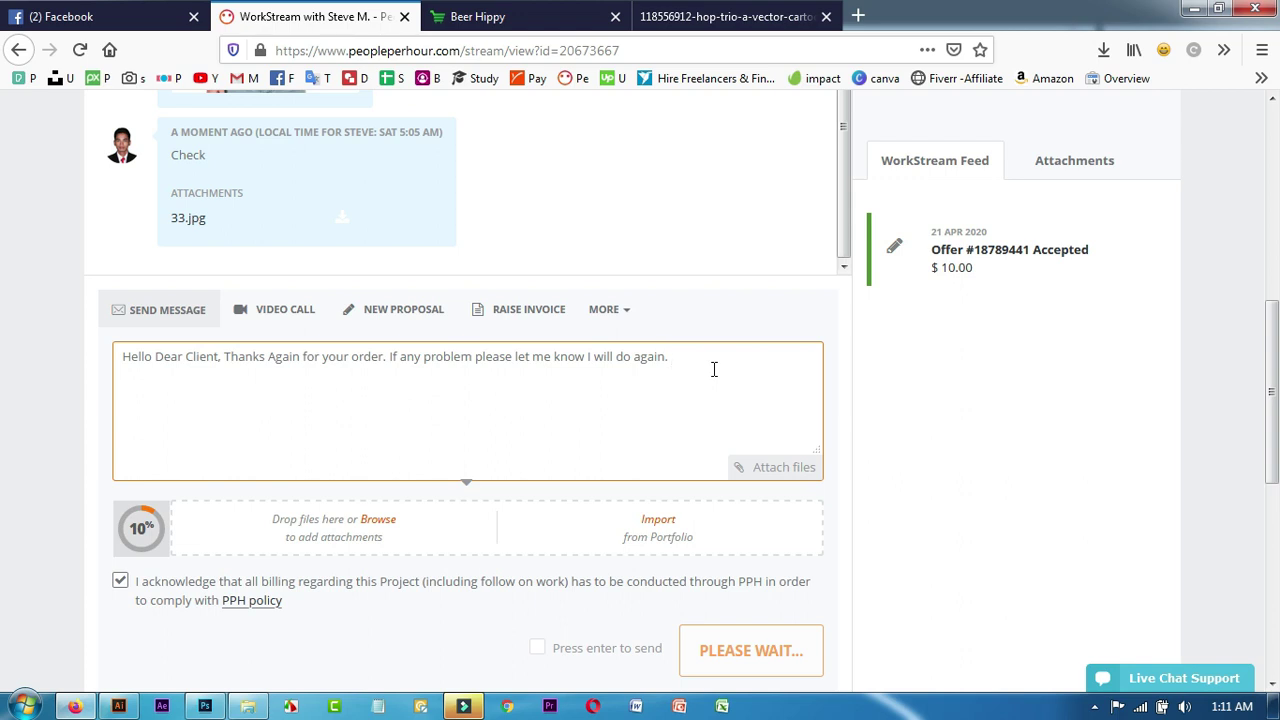
Put the greeting, the thanks sentence and the "If any problem" sentence of the reply on separate lines.
{"action": "key", "text": "Return"}
{"action": "left_click", "coordinate": [295, 378]}
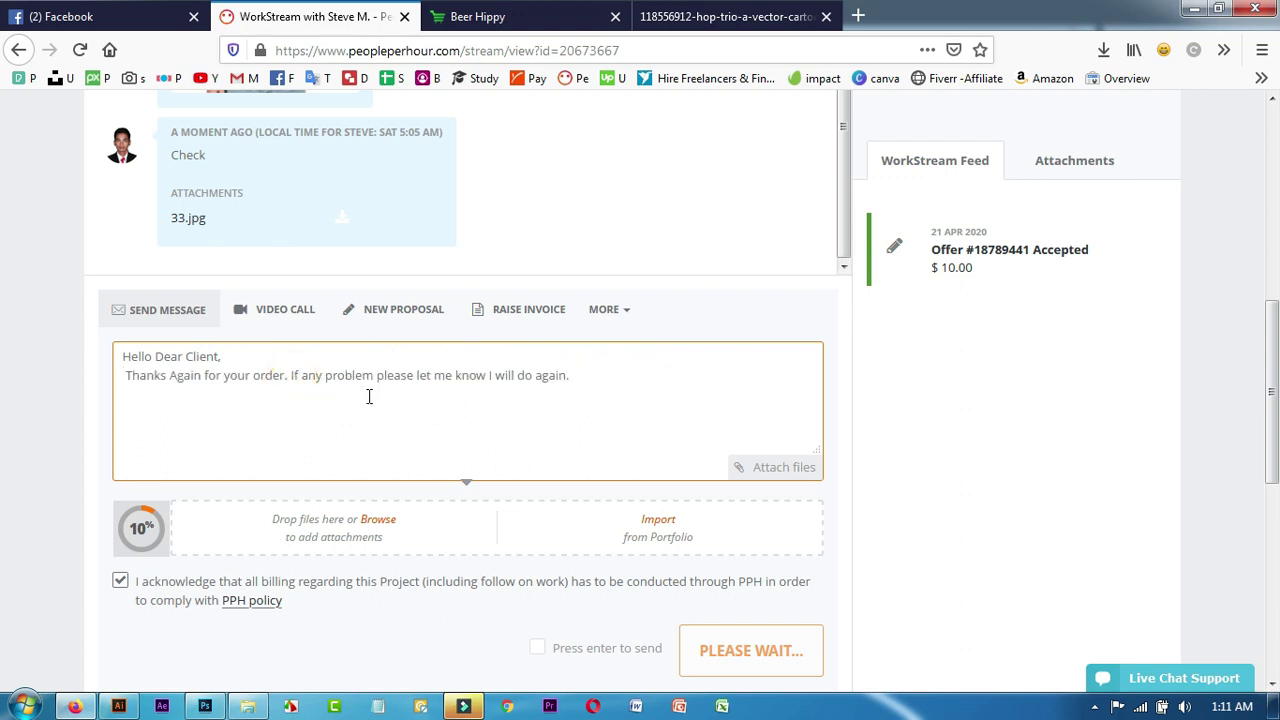
{"action": "key", "text": "Return"}
{"action": "left_click", "coordinate": [469, 386]}
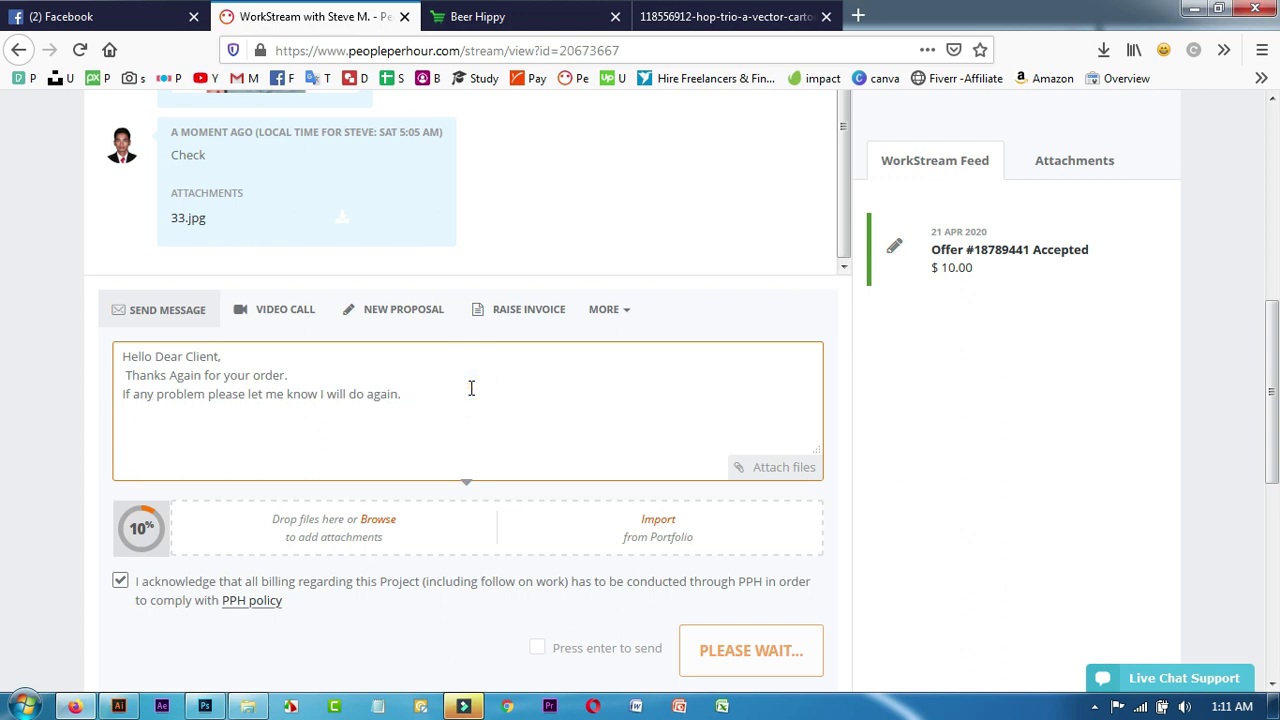
Close the reply with "Best Regards" and the sender's name on two new lines.
{"action": "key", "text": "Return"}
{"action": "type", "text": "Best"}
{"action": "type", "text": " Regard"}
{"action": "type", "text": "s "}
{"action": "type", "text": "Kan"}
{"action": "type", "text": "ay Lal"}
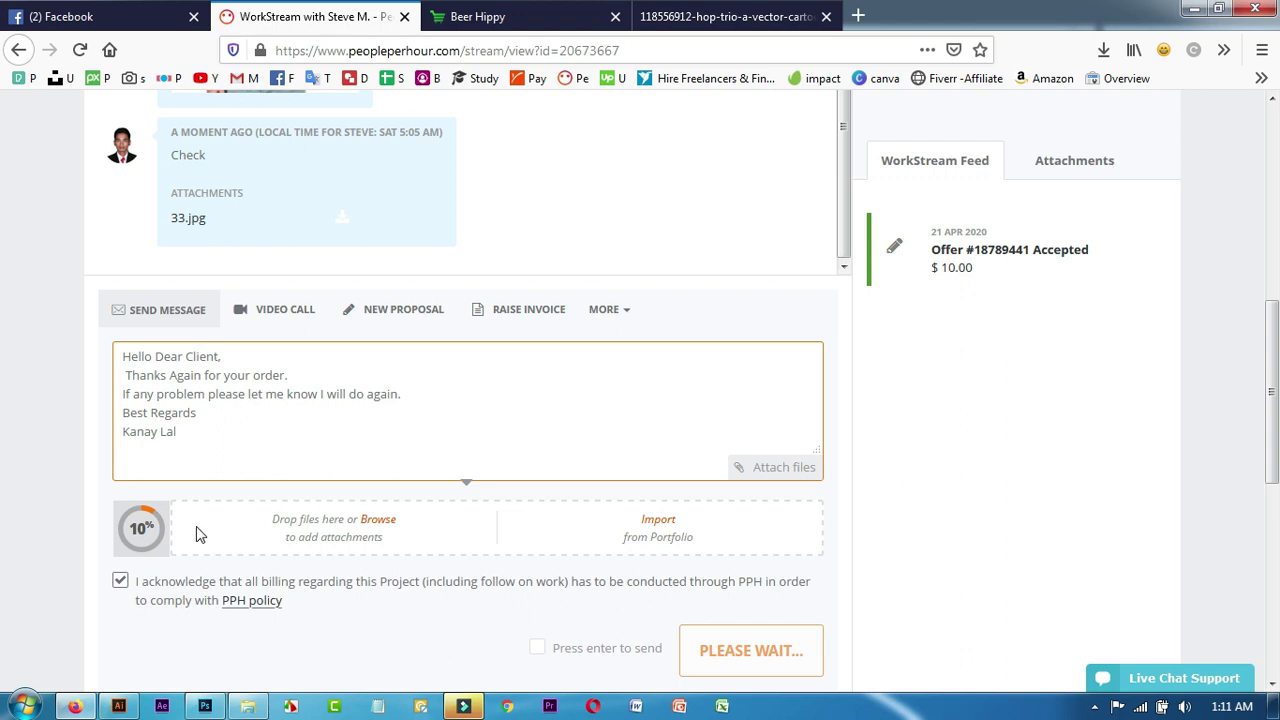
Check the finished reply and its uploaded ZIP attachment, and send the message to the client.
{"action": "scroll", "coordinate": [196, 526], "scroll_direction": "down", "scroll_amount": 2}
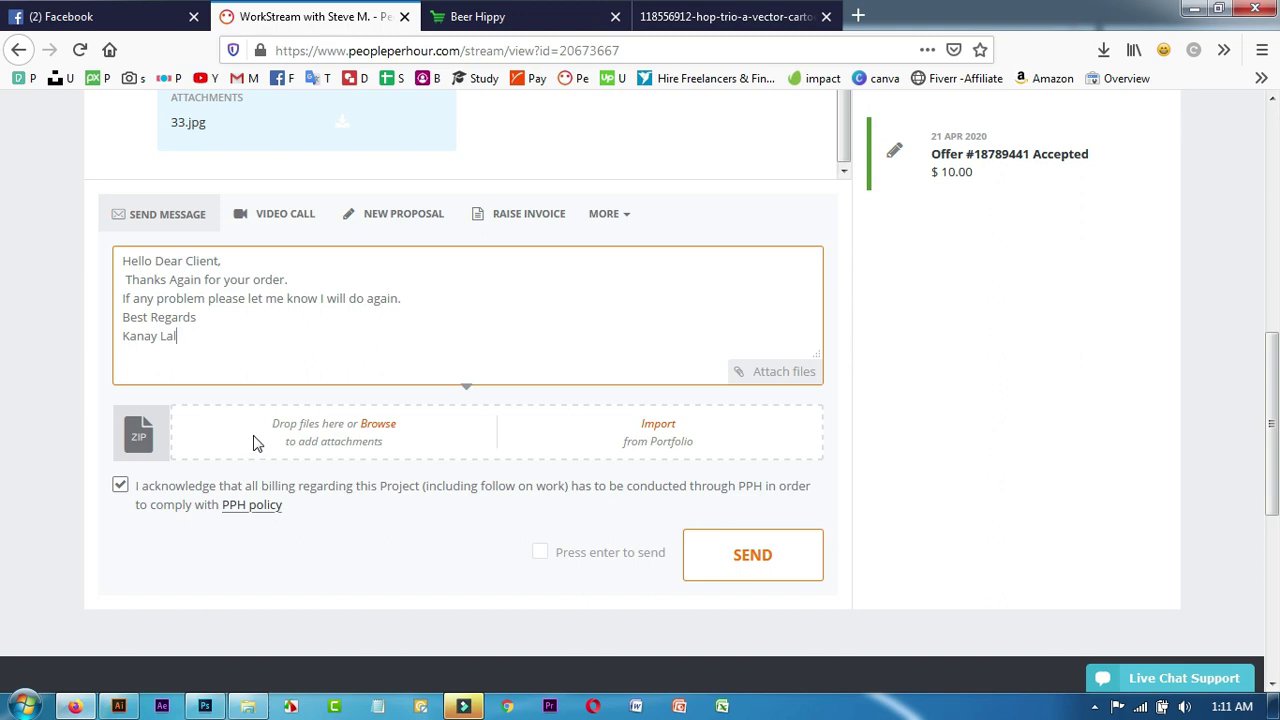
{"action": "scroll", "coordinate": [254, 440], "scroll_direction": "up", "scroll_amount": 3}
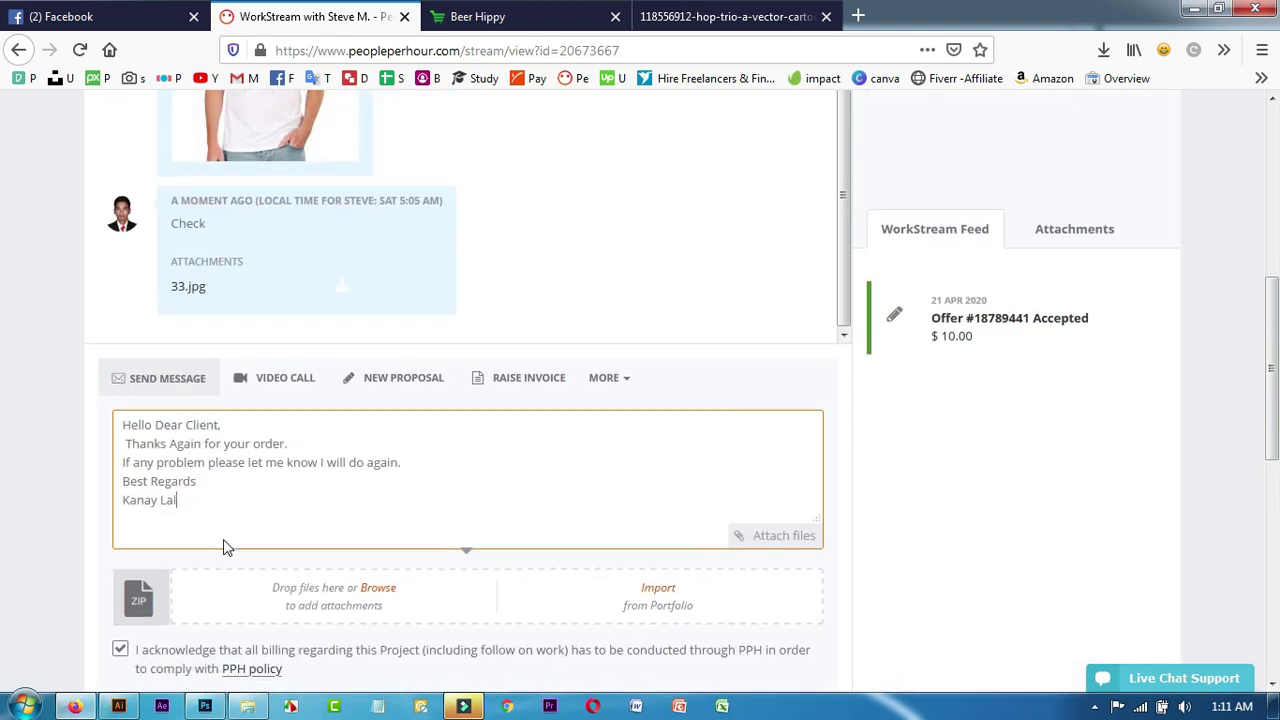
{"action": "scroll", "coordinate": [224, 547], "scroll_direction": "down", "scroll_amount": 3}
{"action": "scroll", "coordinate": [503, 391], "scroll_direction": "up", "scroll_amount": 2}
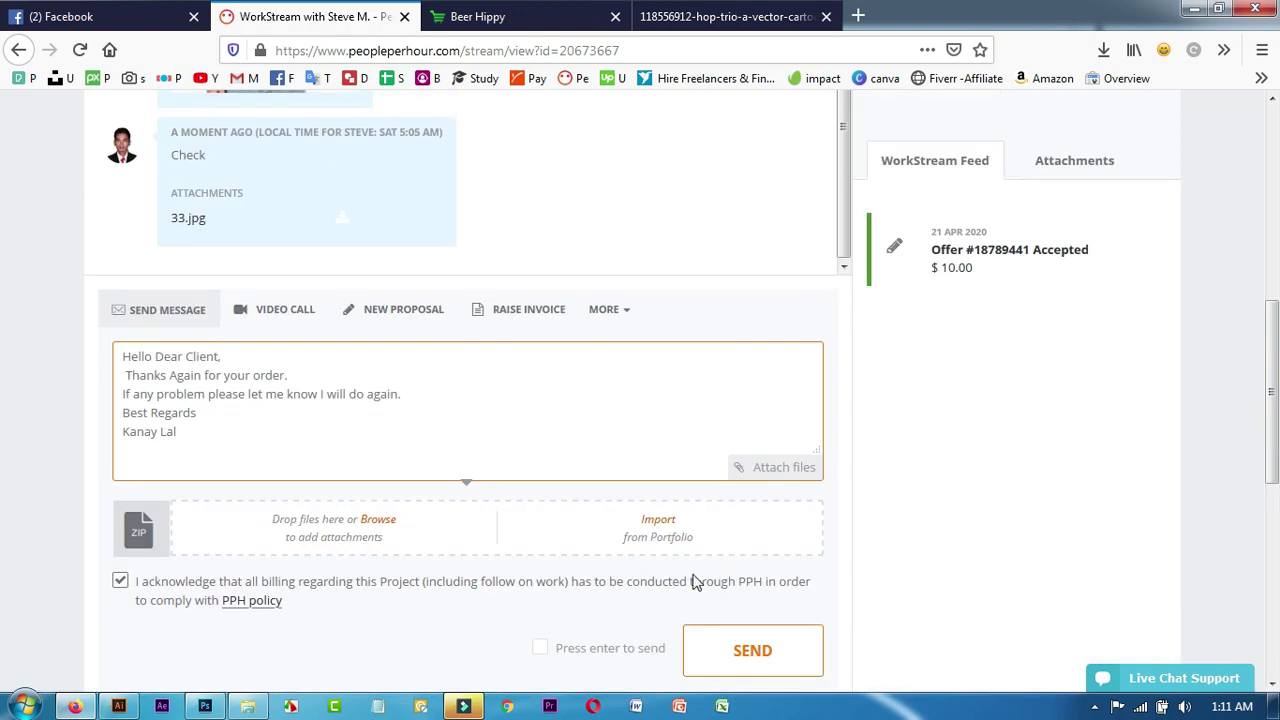
{"action": "scroll", "coordinate": [750, 566], "scroll_direction": "down", "scroll_amount": 2}
{"action": "left_click", "coordinate": [757, 564]}
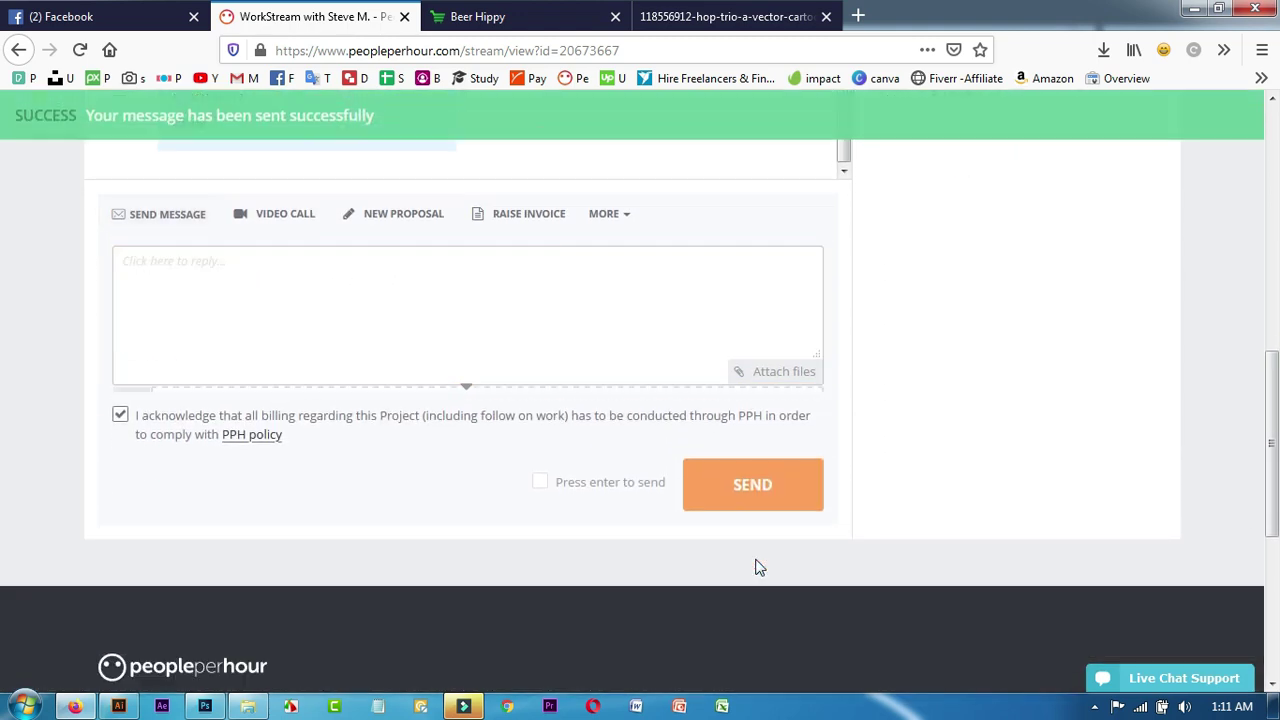
Review the sent delivery message with Beer_tshirt.zip against the earlier mockup messages and the client's brief.
{"action": "scroll", "coordinate": [677, 517], "scroll_direction": "up", "scroll_amount": 4}
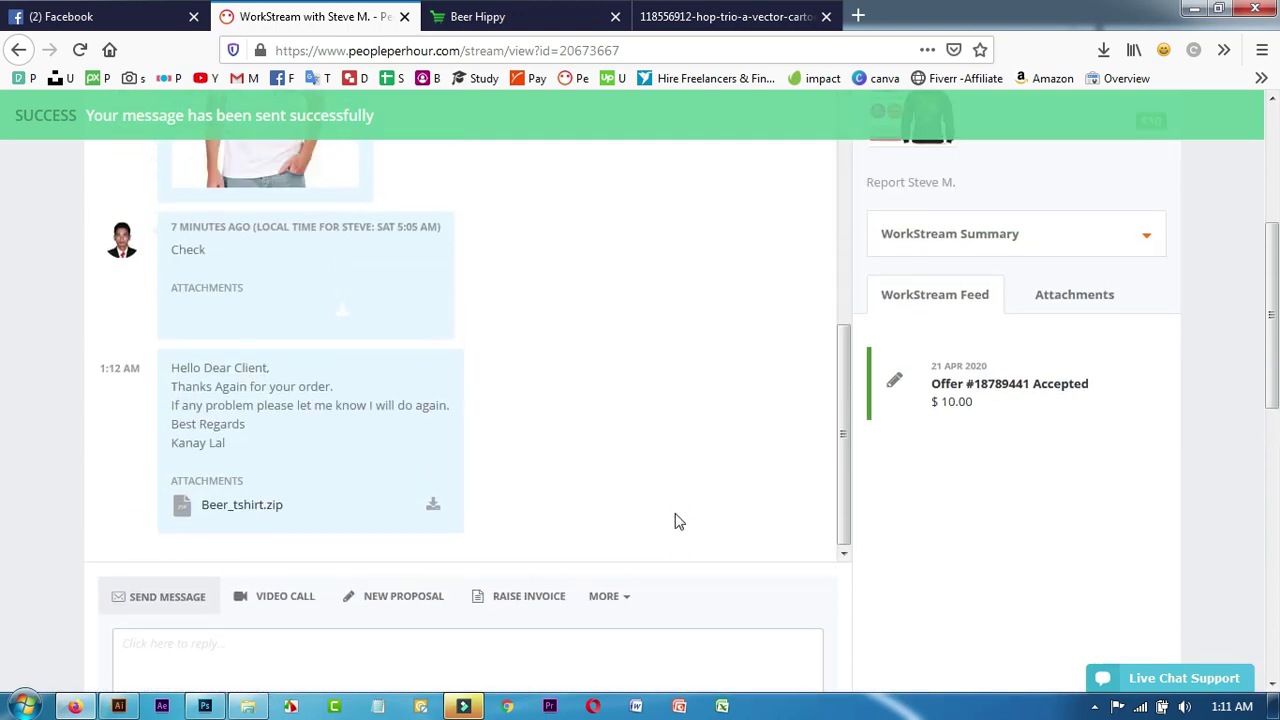
{"action": "scroll", "coordinate": [588, 441], "scroll_direction": "down", "scroll_amount": 2}
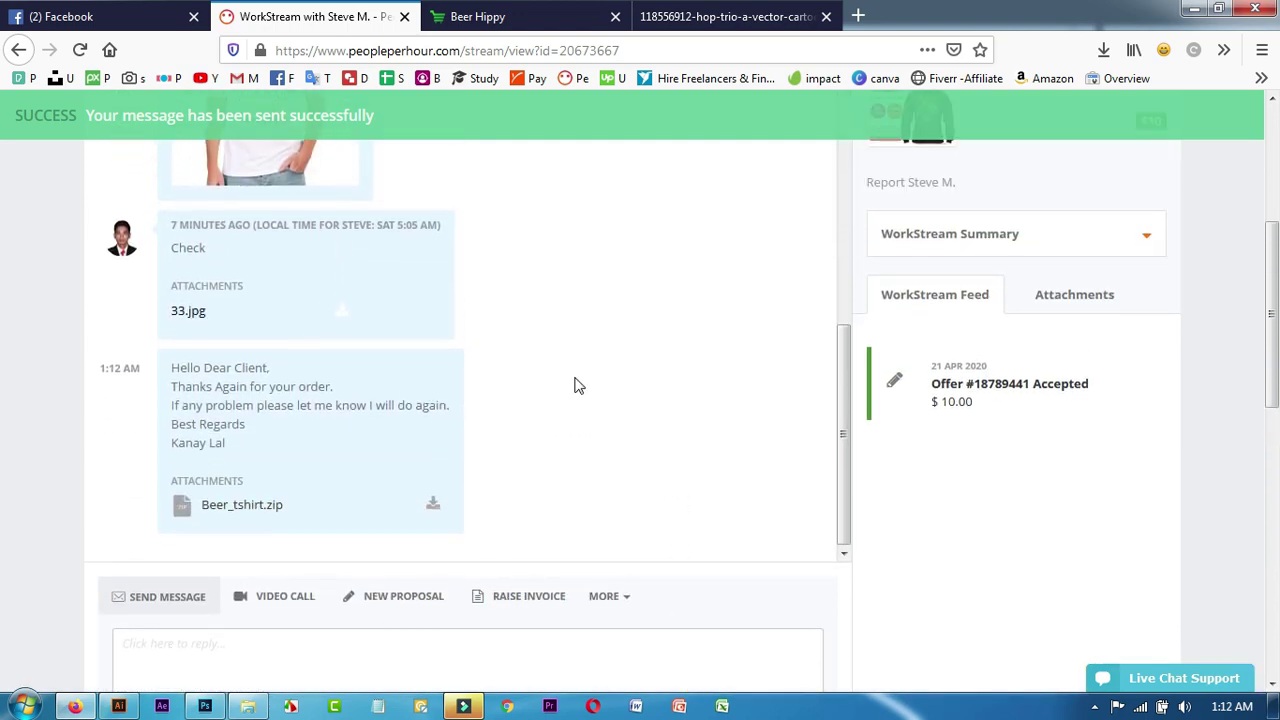
{"action": "scroll", "coordinate": [946, 560], "scroll_direction": "up", "scroll_amount": 3}
{"action": "scroll", "coordinate": [577, 417], "scroll_direction": "up", "scroll_amount": 4}
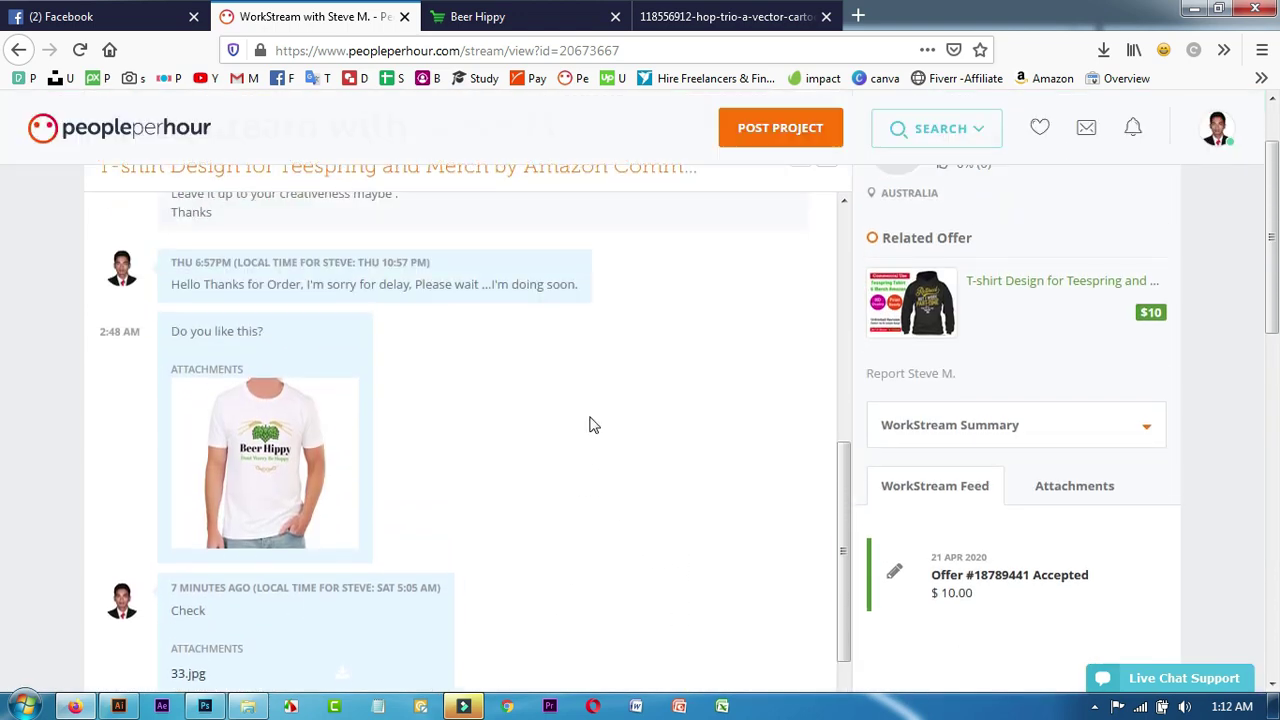
{"action": "scroll", "coordinate": [589, 423], "scroll_direction": "down", "scroll_amount": 1}
{"action": "scroll", "coordinate": [590, 427], "scroll_direction": "down", "scroll_amount": 1}
{"action": "scroll", "coordinate": [711, 457], "scroll_direction": "down", "scroll_amount": 6}
{"action": "scroll", "coordinate": [736, 424], "scroll_direction": "down", "scroll_amount": 1}
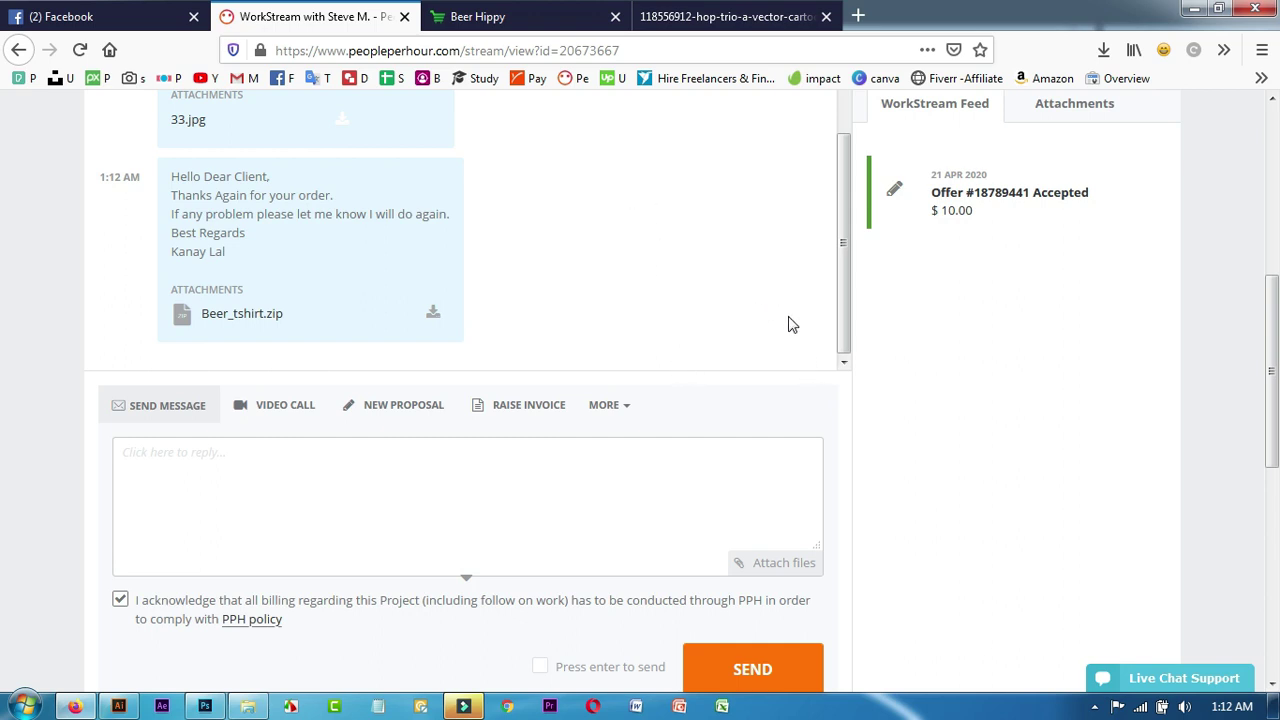
{"action": "scroll", "coordinate": [788, 324], "scroll_direction": "up", "scroll_amount": 2}
{"action": "scroll", "coordinate": [788, 324], "scroll_direction": "down", "scroll_amount": 2}
{"action": "scroll", "coordinate": [837, 366], "scroll_direction": "up", "scroll_amount": 3}
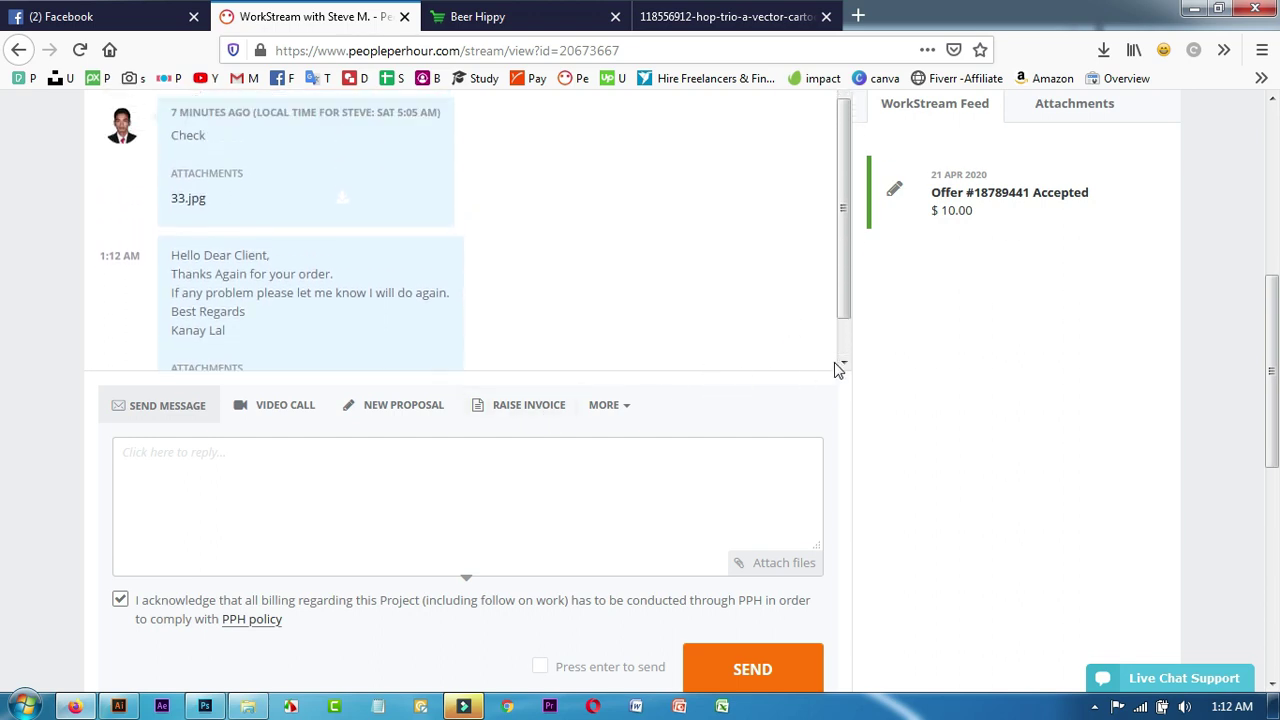
{"action": "scroll", "coordinate": [845, 340], "scroll_direction": "up", "scroll_amount": 2}
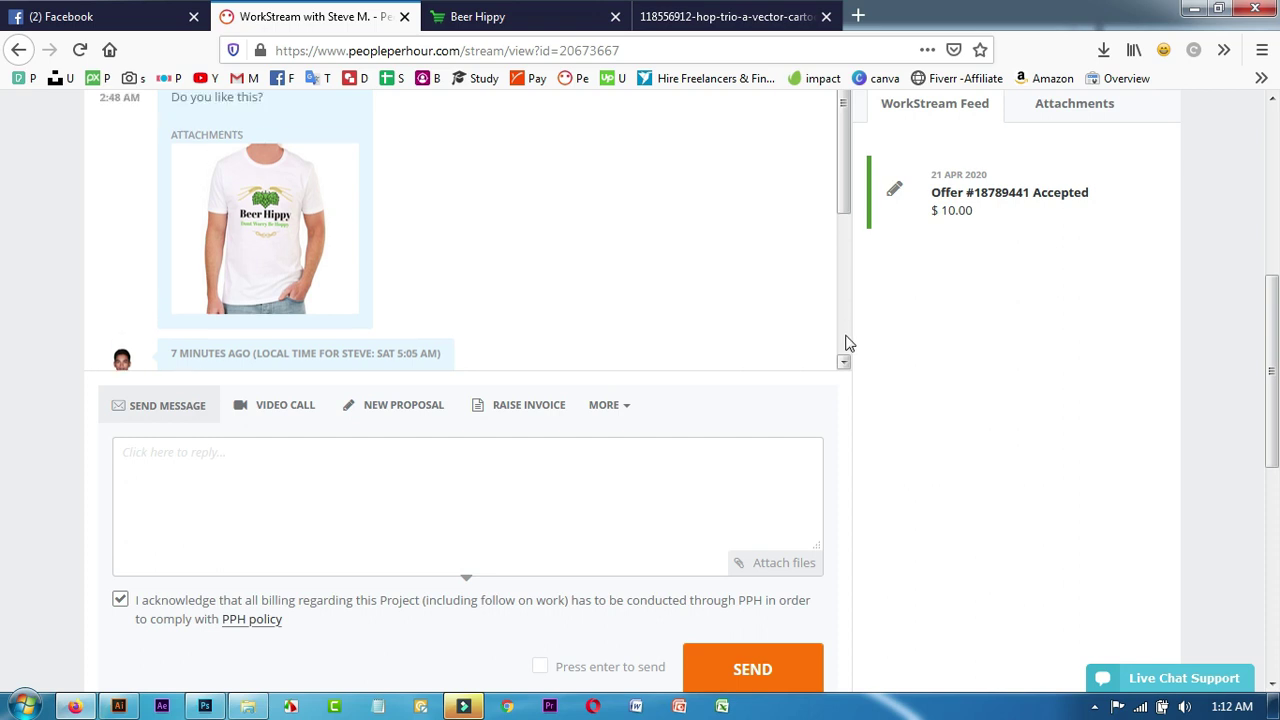
{"action": "left_click", "coordinate": [689, 323]}
{"action": "scroll", "coordinate": [765, 455], "scroll_direction": "up", "scroll_amount": 4}
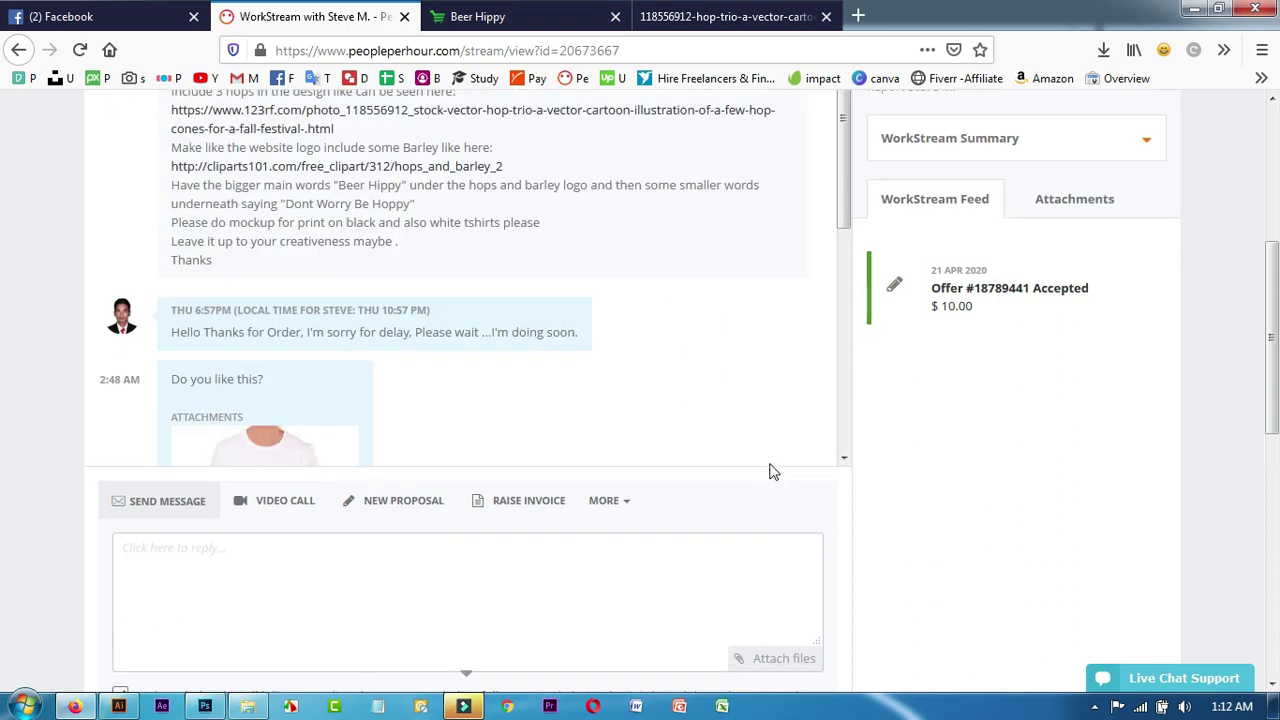
{"action": "scroll", "coordinate": [716, 389], "scroll_direction": "down", "scroll_amount": 8}
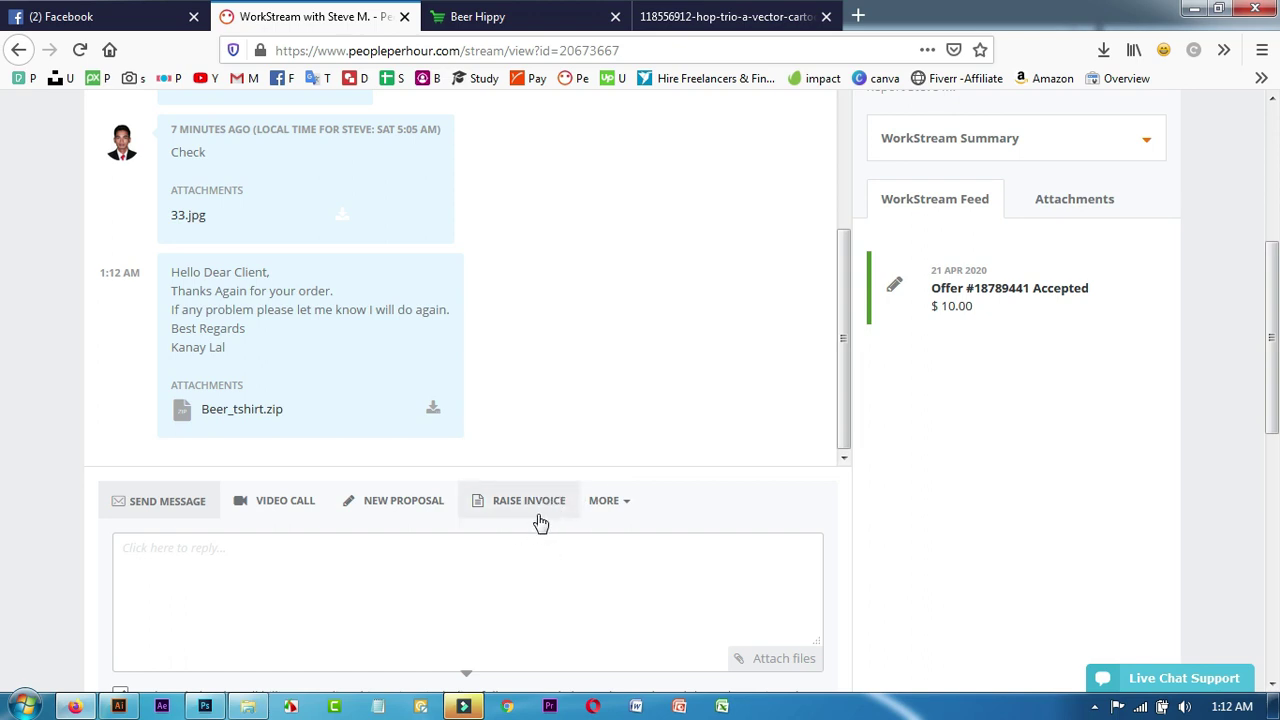
{"action": "scroll", "coordinate": [543, 528], "scroll_direction": "down", "scroll_amount": 2}
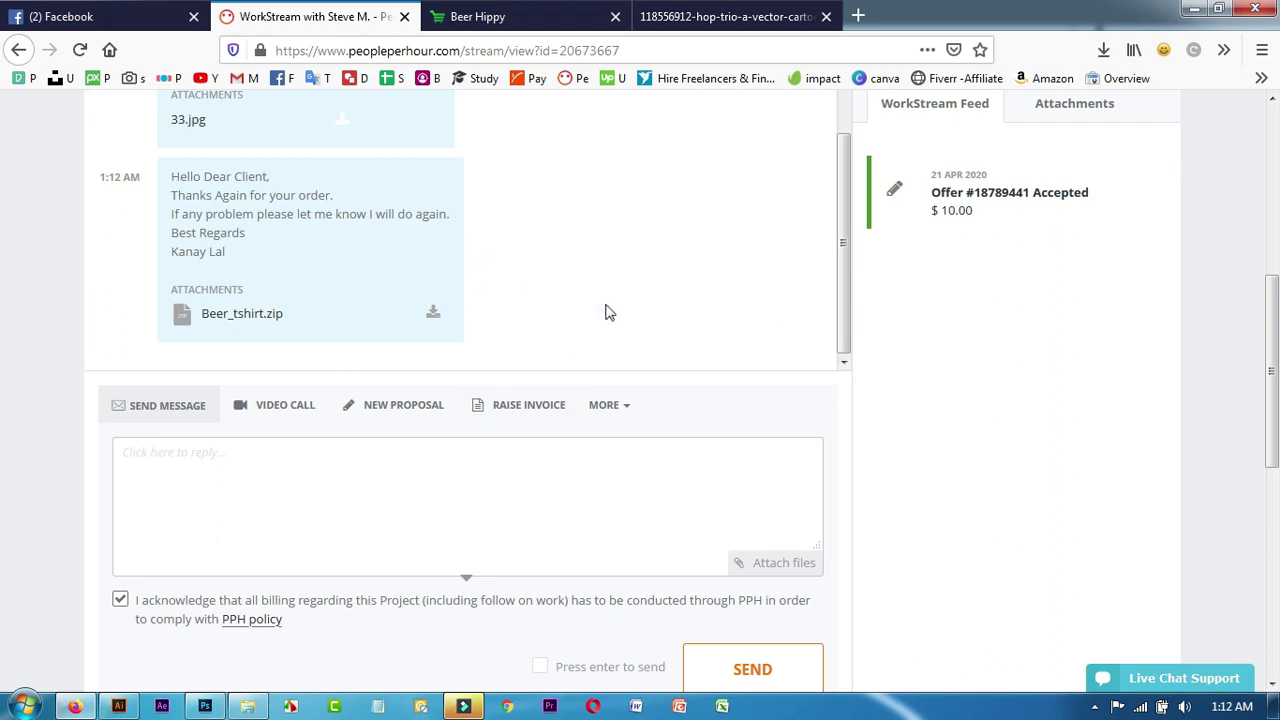
Examine the WorkStream's accepted order details, expected delivery date and fixed price, along with the requirements and delivered files.
{"action": "scroll", "coordinate": [608, 315], "scroll_direction": "up", "scroll_amount": 5}
{"action": "scroll", "coordinate": [914, 210], "scroll_direction": "up", "scroll_amount": 4}
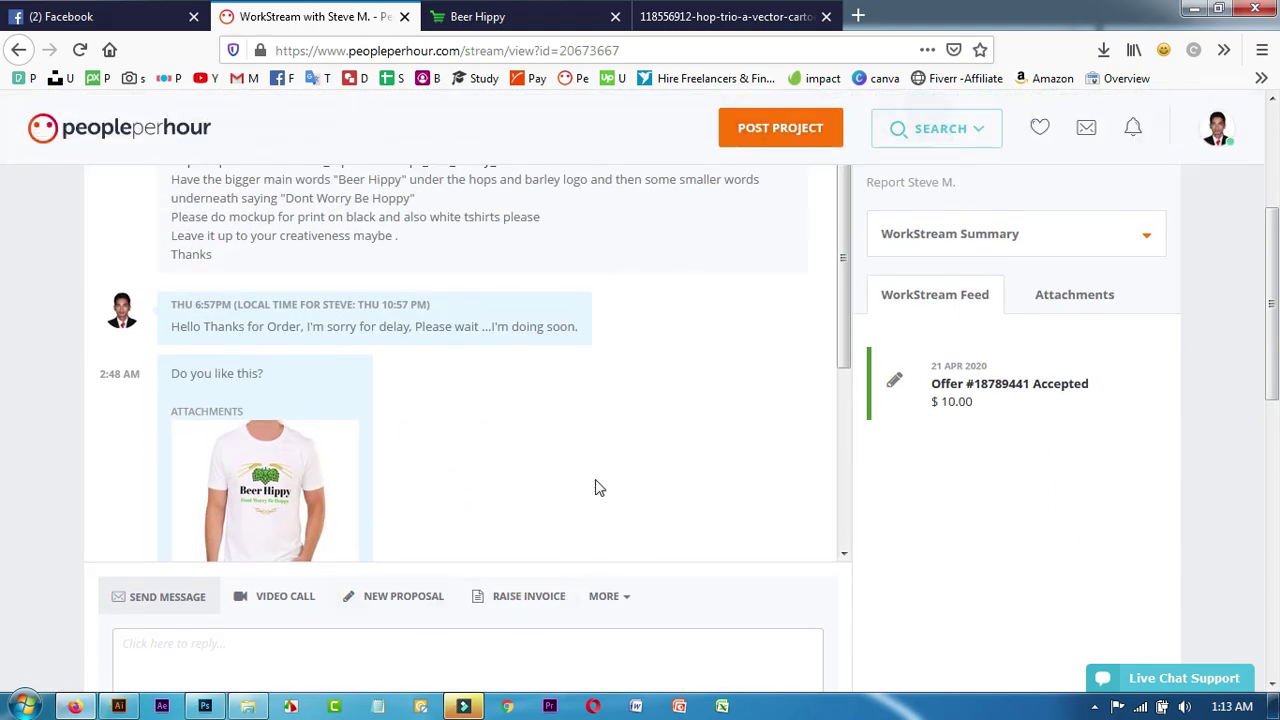
{"action": "scroll", "coordinate": [600, 470], "scroll_direction": "up", "scroll_amount": 3}
{"action": "scroll", "coordinate": [620, 453], "scroll_direction": "up", "scroll_amount": 3}
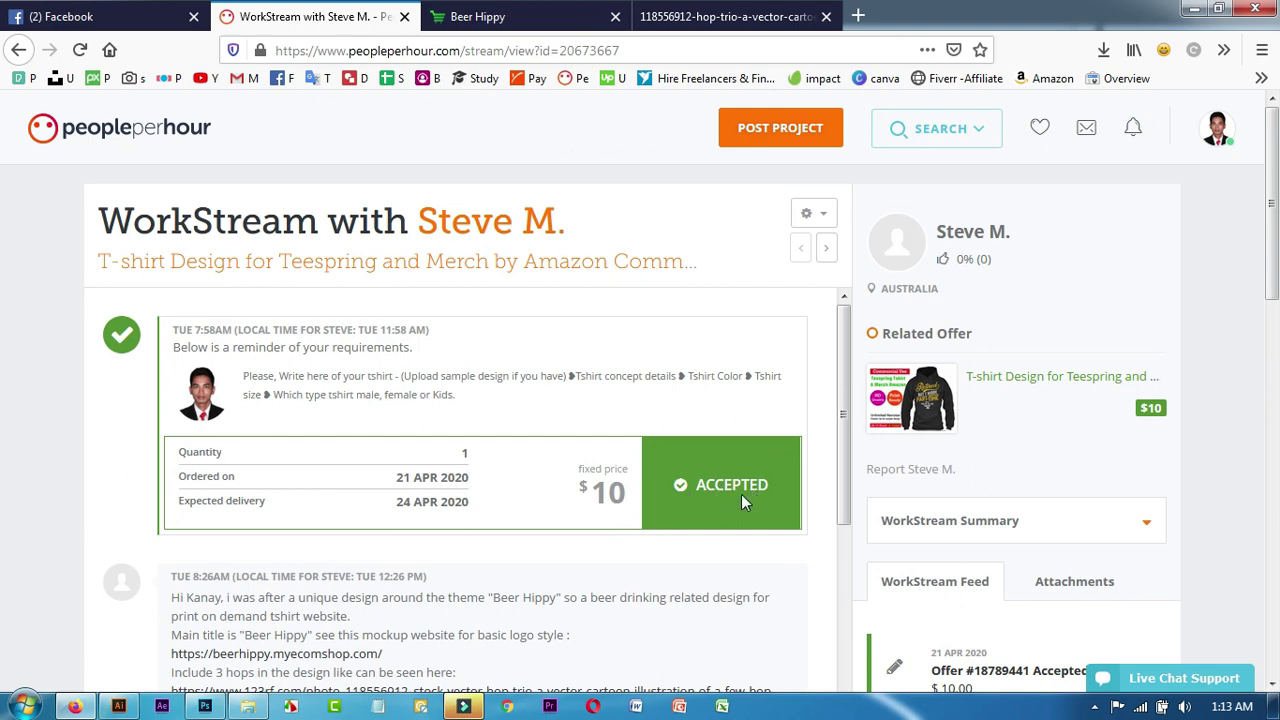
{"action": "scroll", "coordinate": [742, 501], "scroll_direction": "down", "scroll_amount": 10}
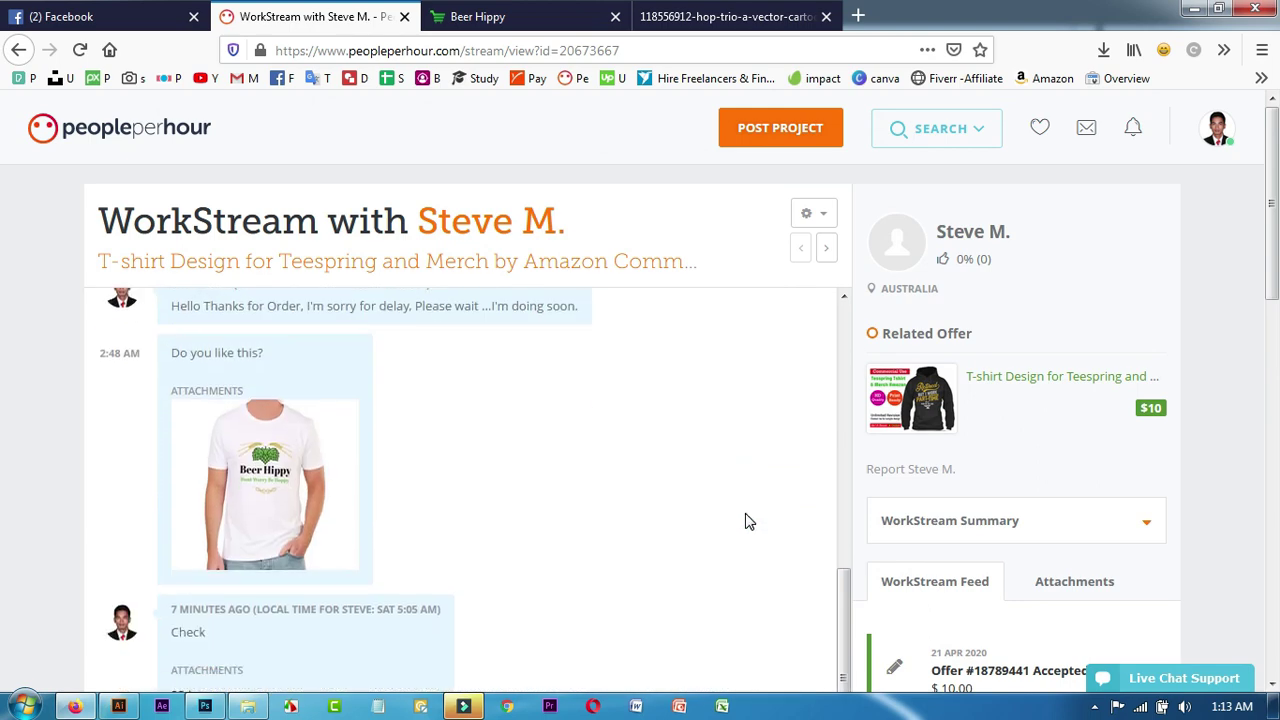
{"action": "scroll", "coordinate": [748, 530], "scroll_direction": "down", "scroll_amount": 5}
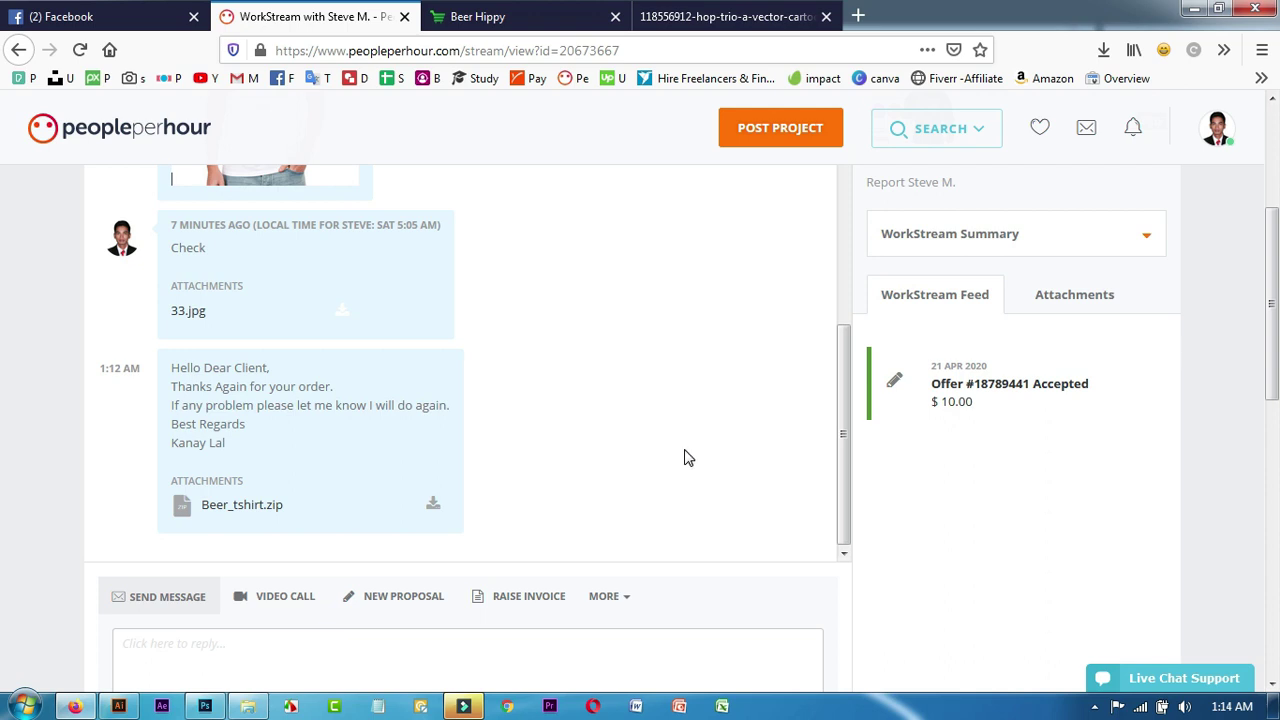
{"action": "scroll", "coordinate": [685, 455], "scroll_direction": "down", "scroll_amount": 1}
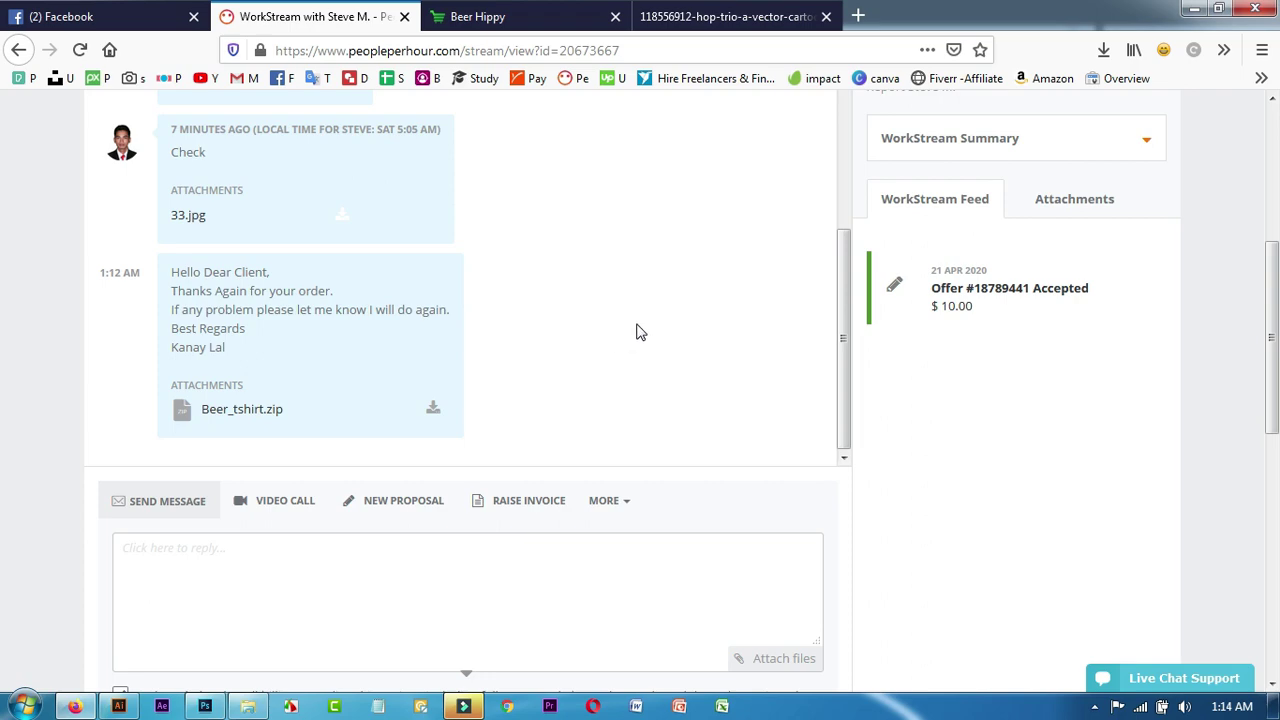
{"action": "scroll", "coordinate": [700, 340], "scroll_direction": "up", "scroll_amount": 8}
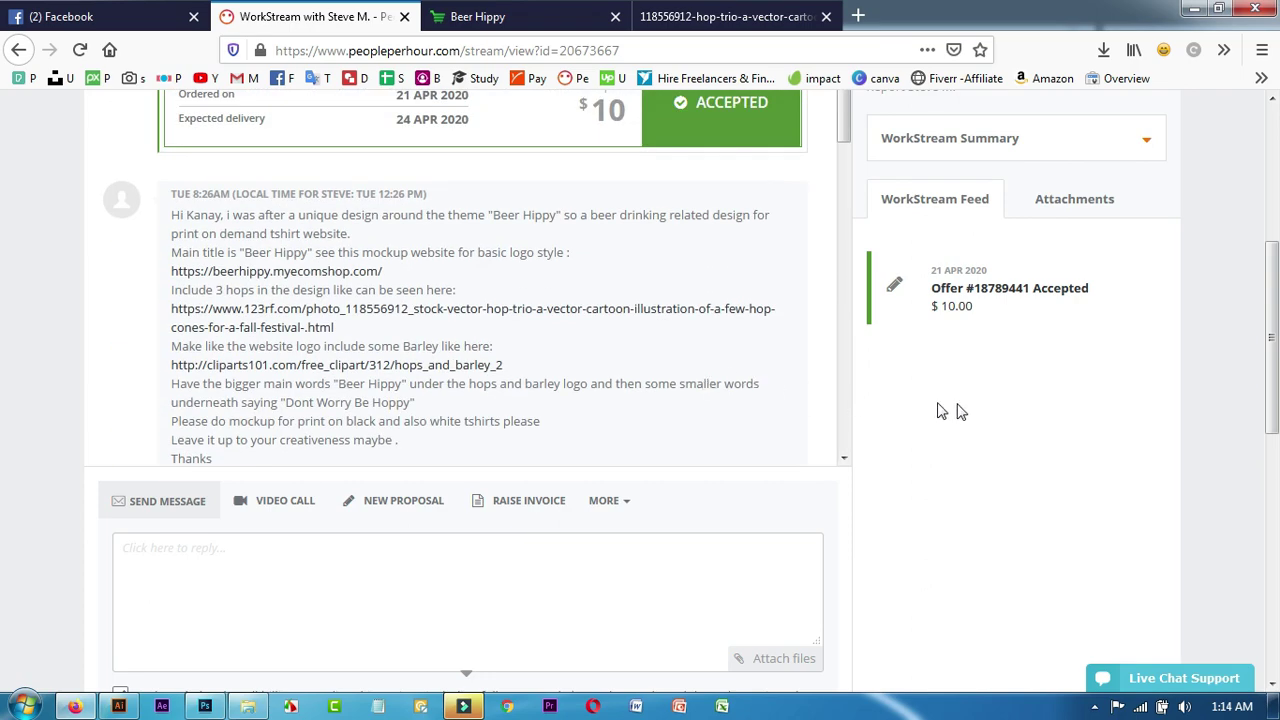
{"action": "scroll", "coordinate": [1011, 437], "scroll_direction": "up", "scroll_amount": 1}
{"action": "scroll", "coordinate": [703, 476], "scroll_direction": "down", "scroll_amount": 10}
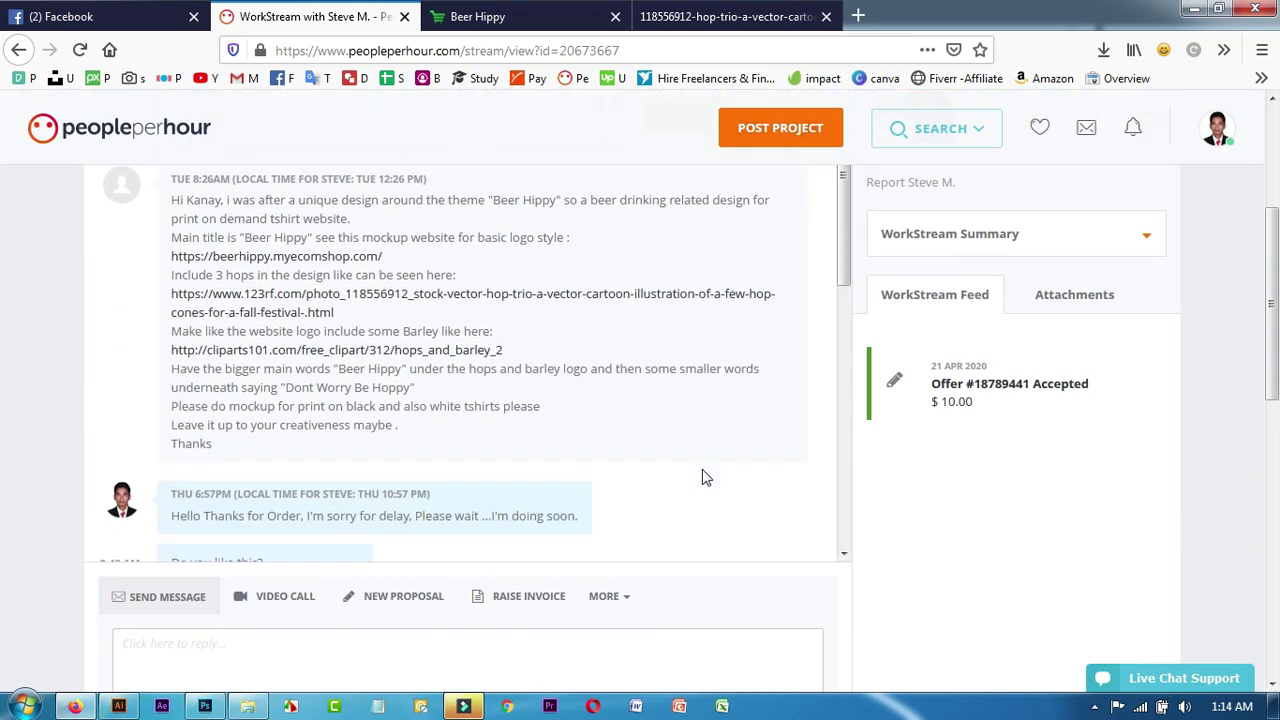
Open a new invoice form for the order in the WorkStream.
{"action": "scroll", "coordinate": [713, 469], "scroll_direction": "down", "scroll_amount": 3}
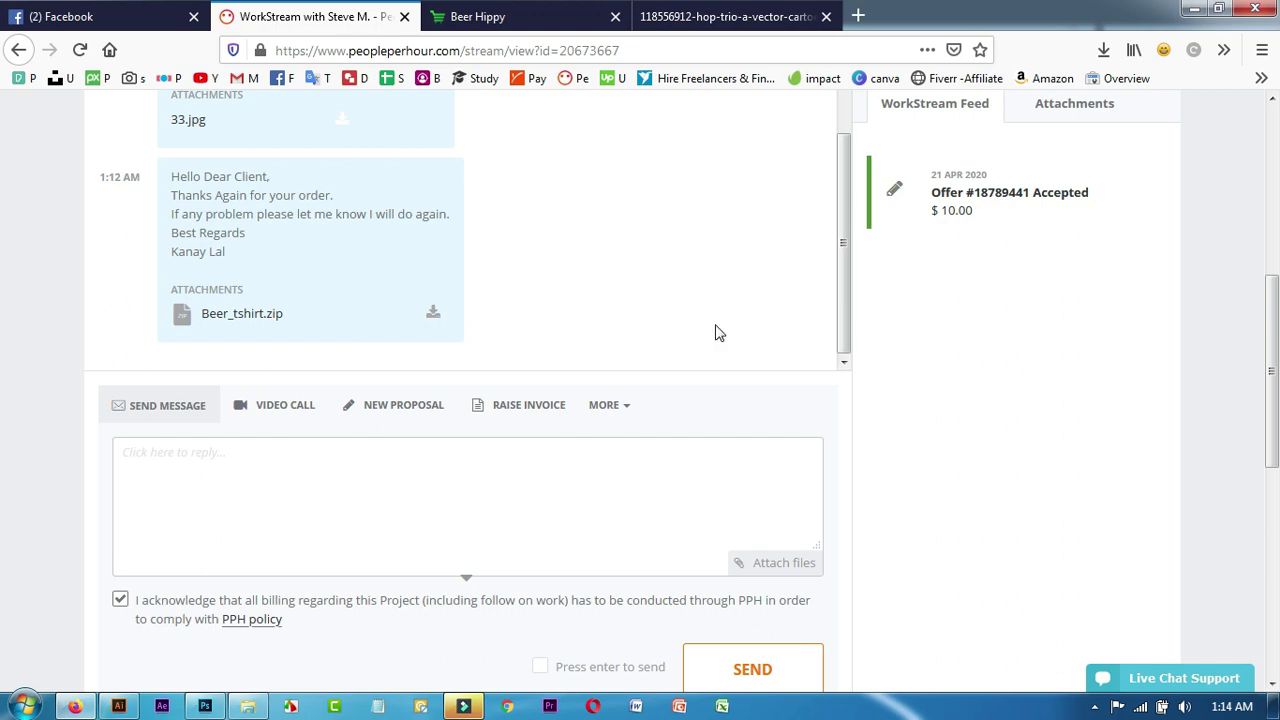
{"action": "left_click", "coordinate": [546, 408]}
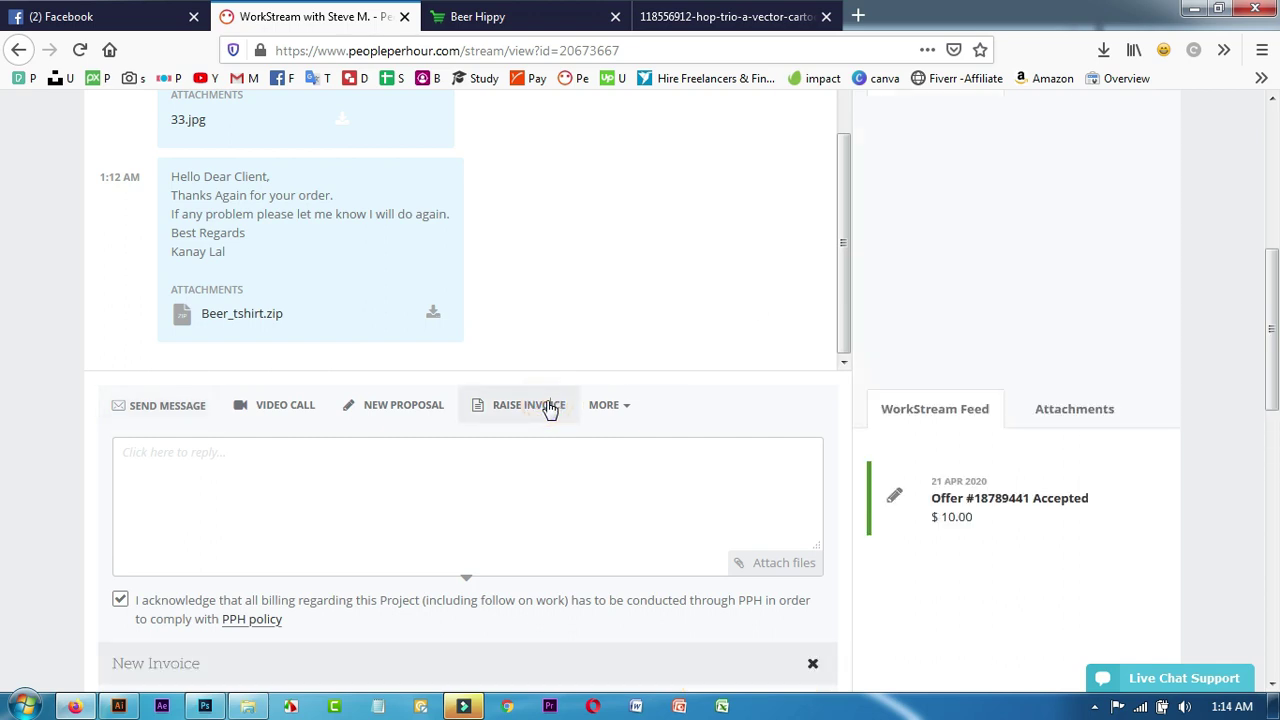
{"action": "scroll", "coordinate": [674, 360], "scroll_direction": "up", "scroll_amount": 10}
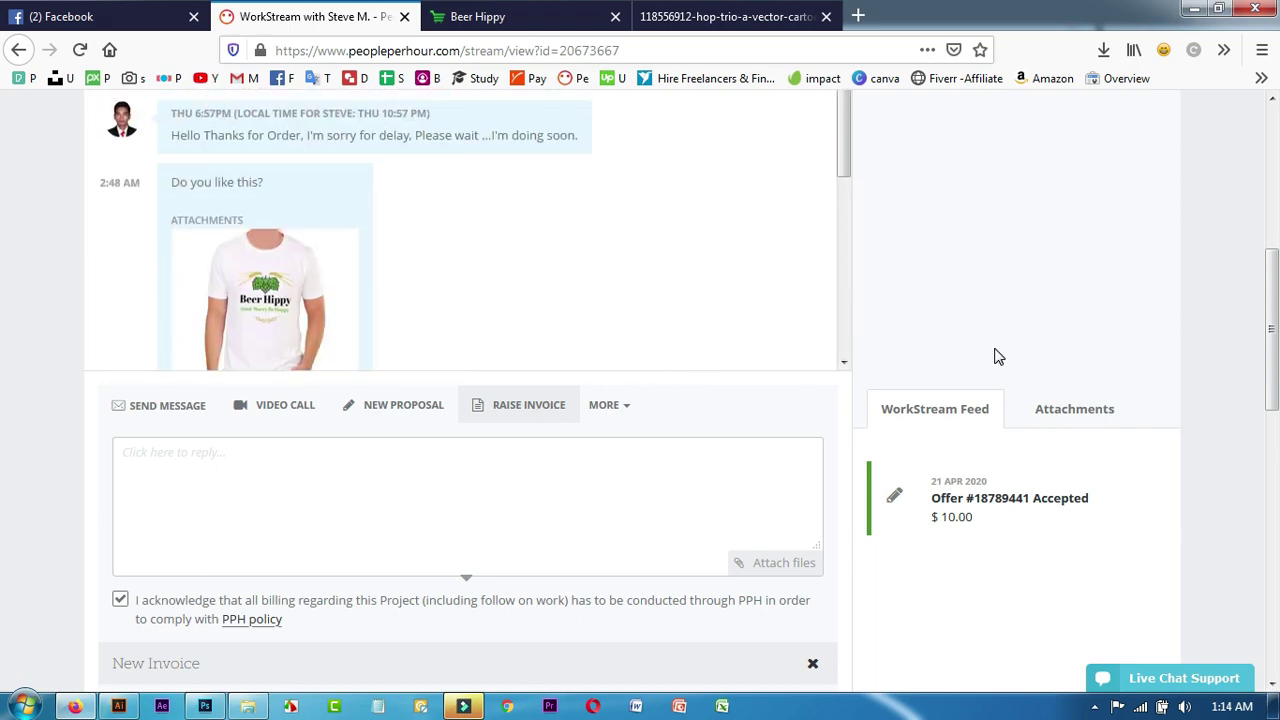
Confirm that the work for this invoice is completed and provided to the buyer, and send the $10.00 fixed-cost T-shirt design invoice.
{"action": "scroll", "coordinate": [800, 443], "scroll_direction": "down", "scroll_amount": 10}
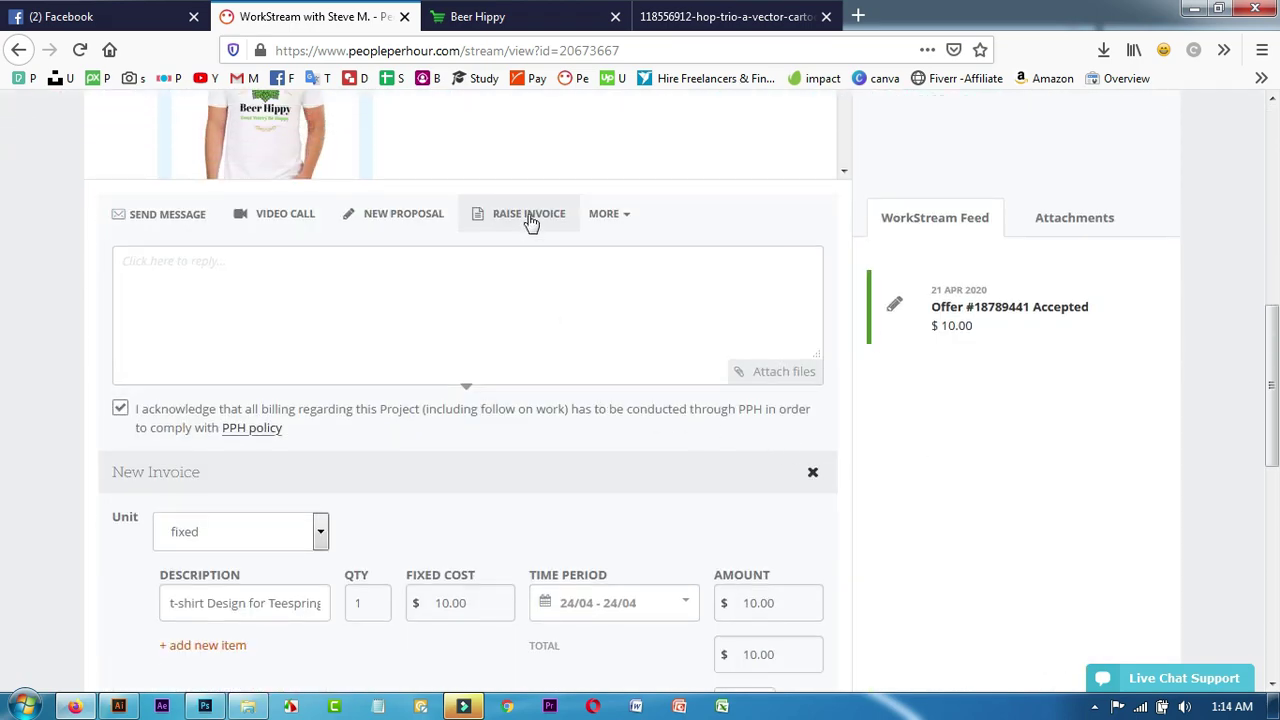
{"action": "scroll", "coordinate": [571, 243], "scroll_direction": "down", "scroll_amount": 3}
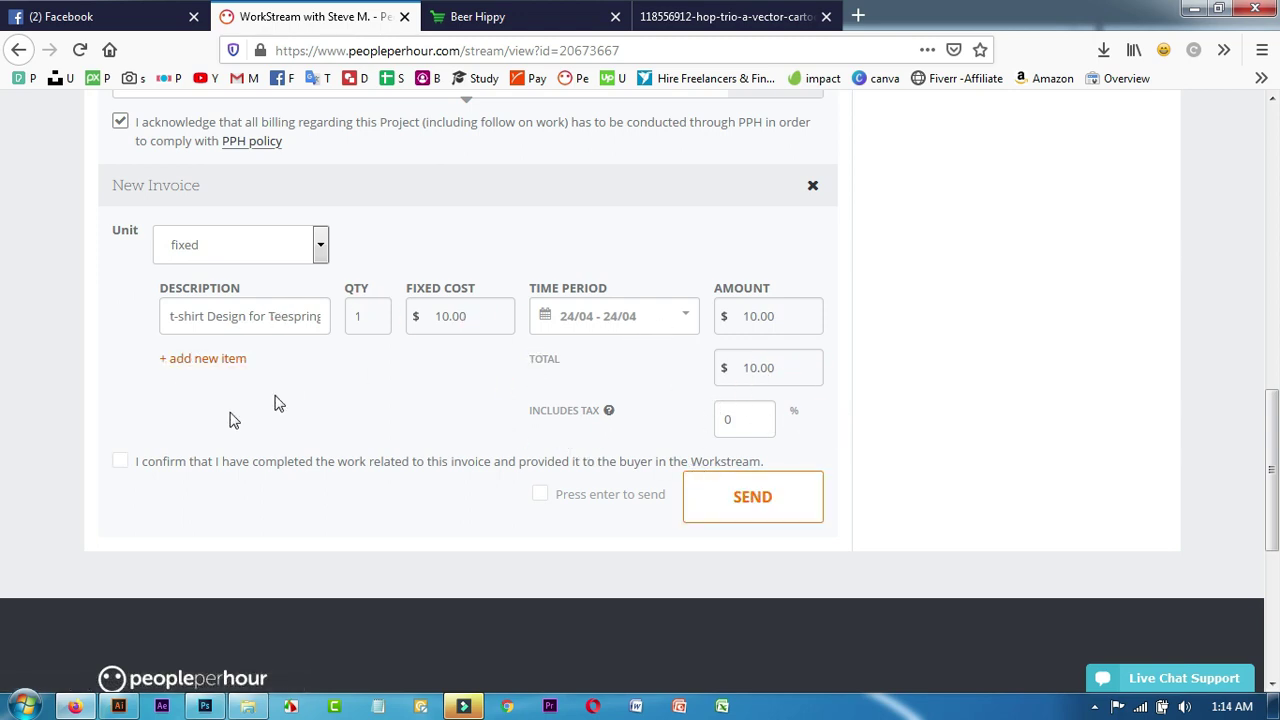
{"action": "left_click", "coordinate": [126, 462]}
{"action": "left_click", "coordinate": [757, 506]}
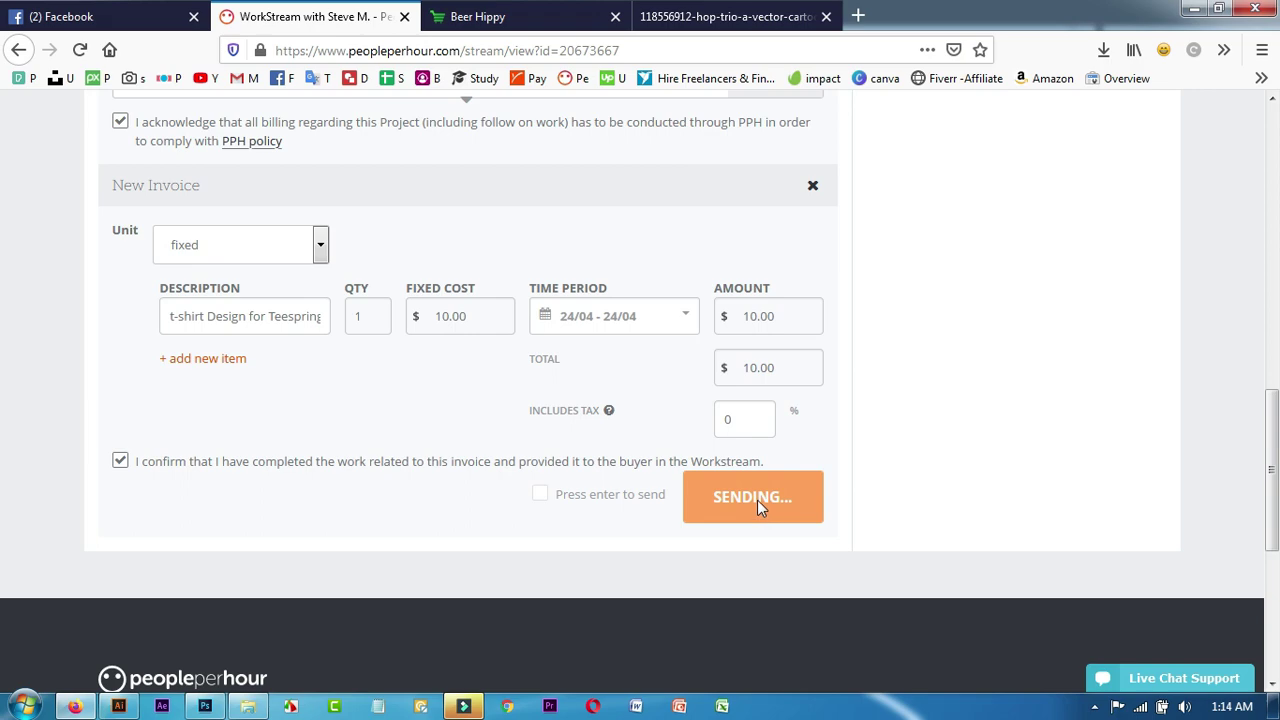
Review the sent invoice's item, billing period, total and escrow amounts, along with the delivery message and the accepted order details.
{"action": "scroll", "coordinate": [690, 468], "scroll_direction": "up", "scroll_amount": 1}
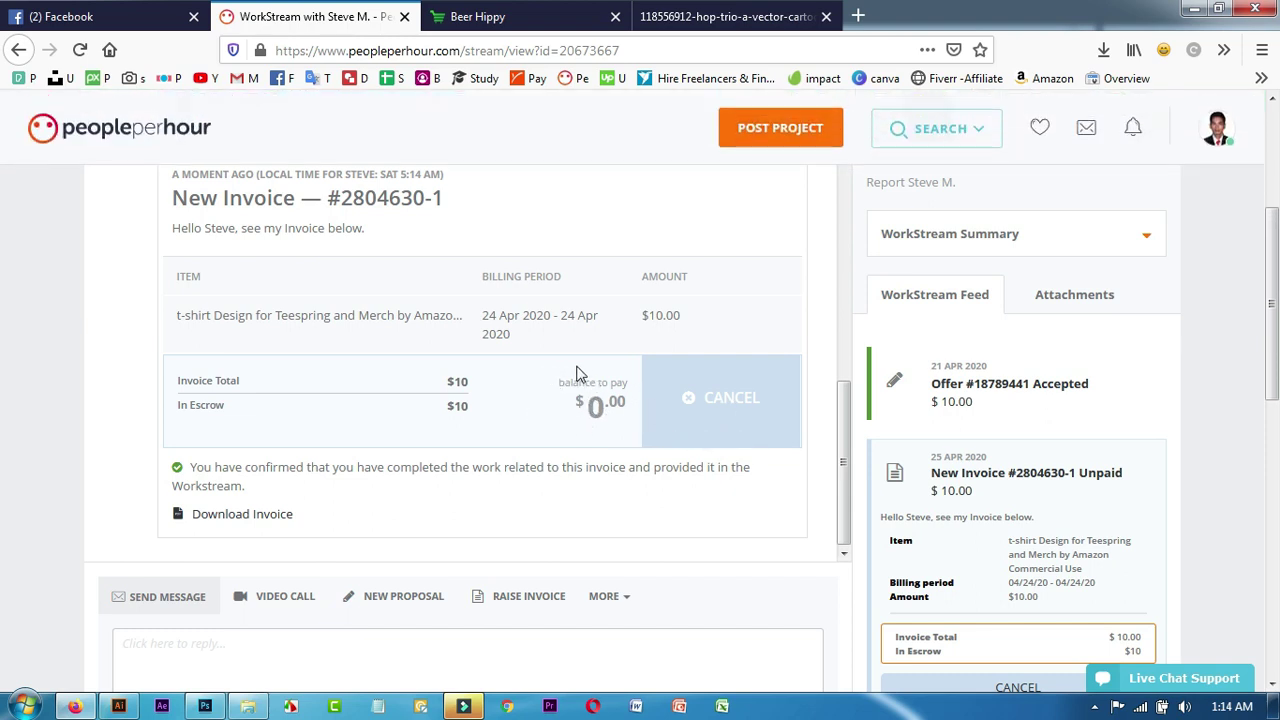
{"action": "scroll", "coordinate": [615, 392], "scroll_direction": "up", "scroll_amount": 2}
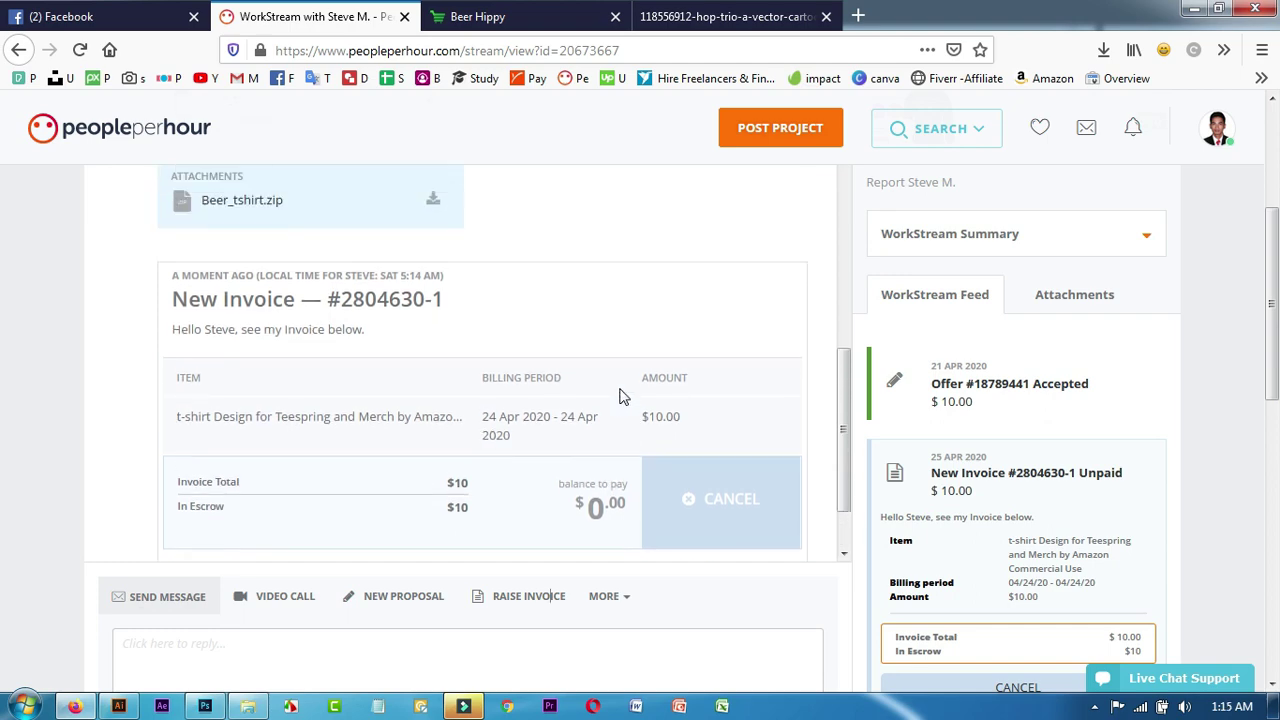
{"action": "scroll", "coordinate": [615, 392], "scroll_direction": "down", "scroll_amount": 3}
{"action": "scroll", "coordinate": [766, 420], "scroll_direction": "down", "scroll_amount": 2}
{"action": "scroll", "coordinate": [766, 420], "scroll_direction": "up", "scroll_amount": 4}
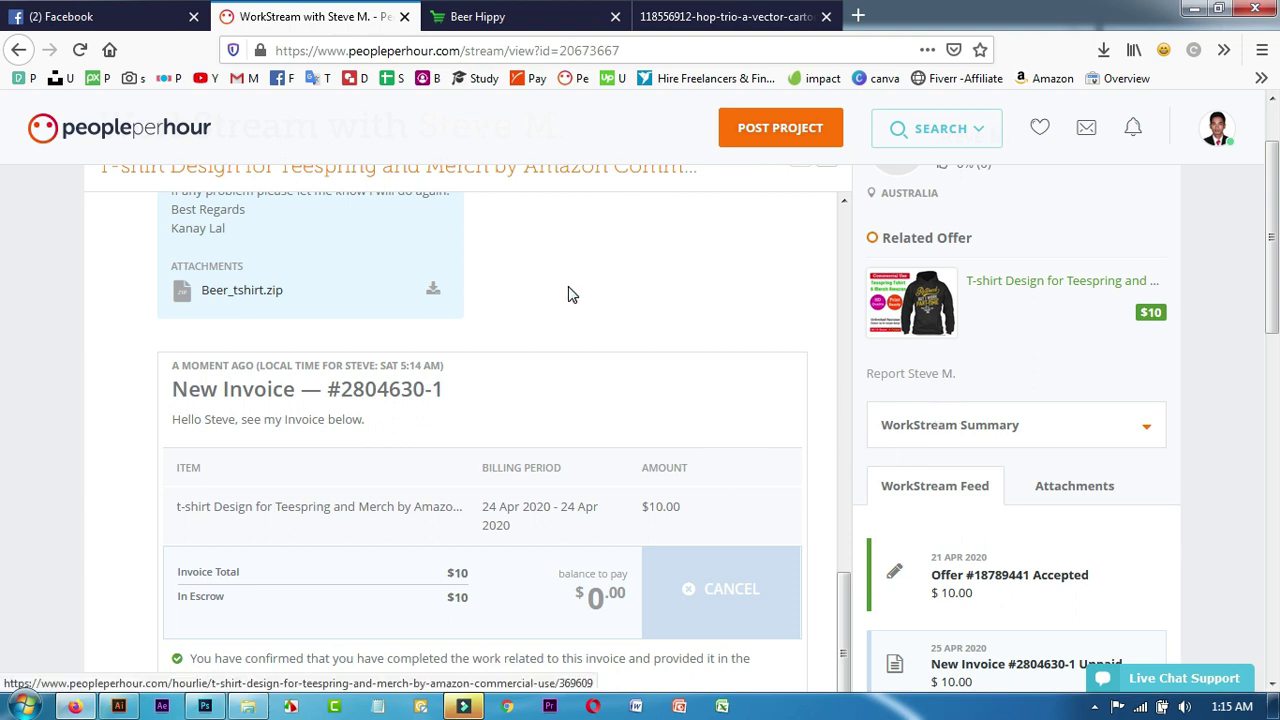
{"action": "scroll", "coordinate": [709, 270], "scroll_direction": "down", "scroll_amount": 2}
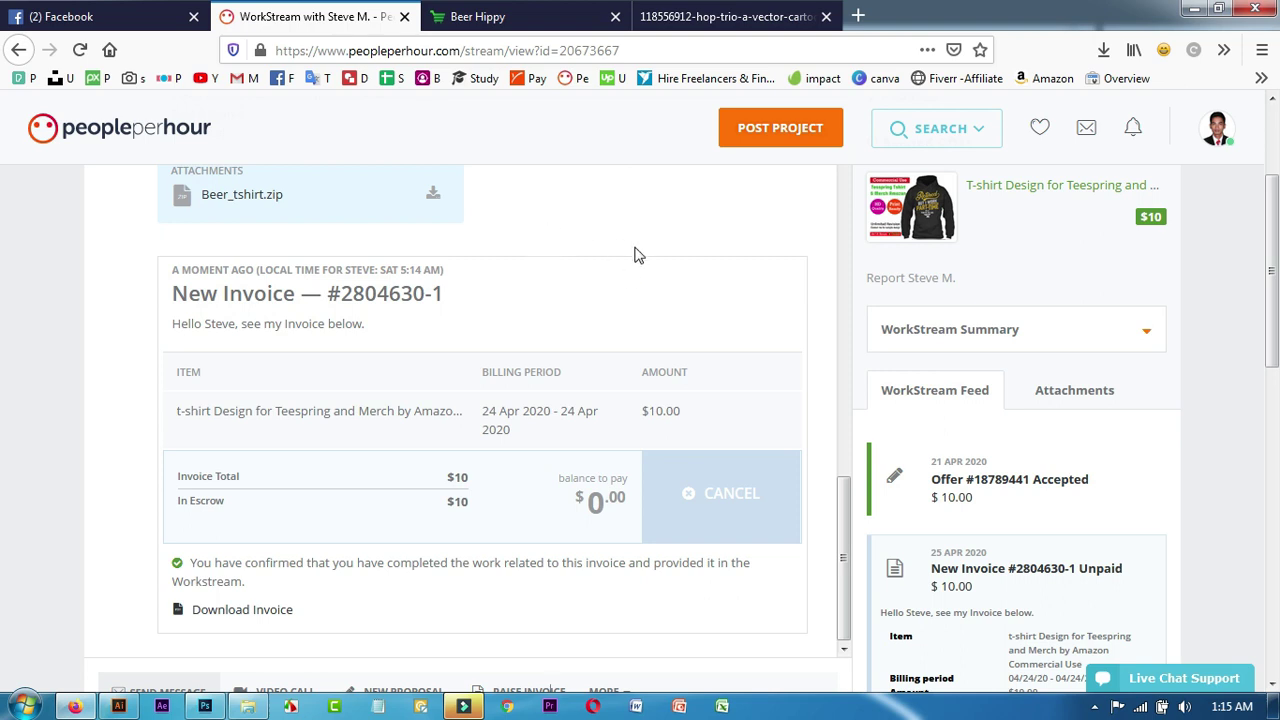
{"action": "scroll", "coordinate": [640, 265], "scroll_direction": "up", "scroll_amount": 2}
{"action": "scroll", "coordinate": [652, 283], "scroll_direction": "up", "scroll_amount": 1}
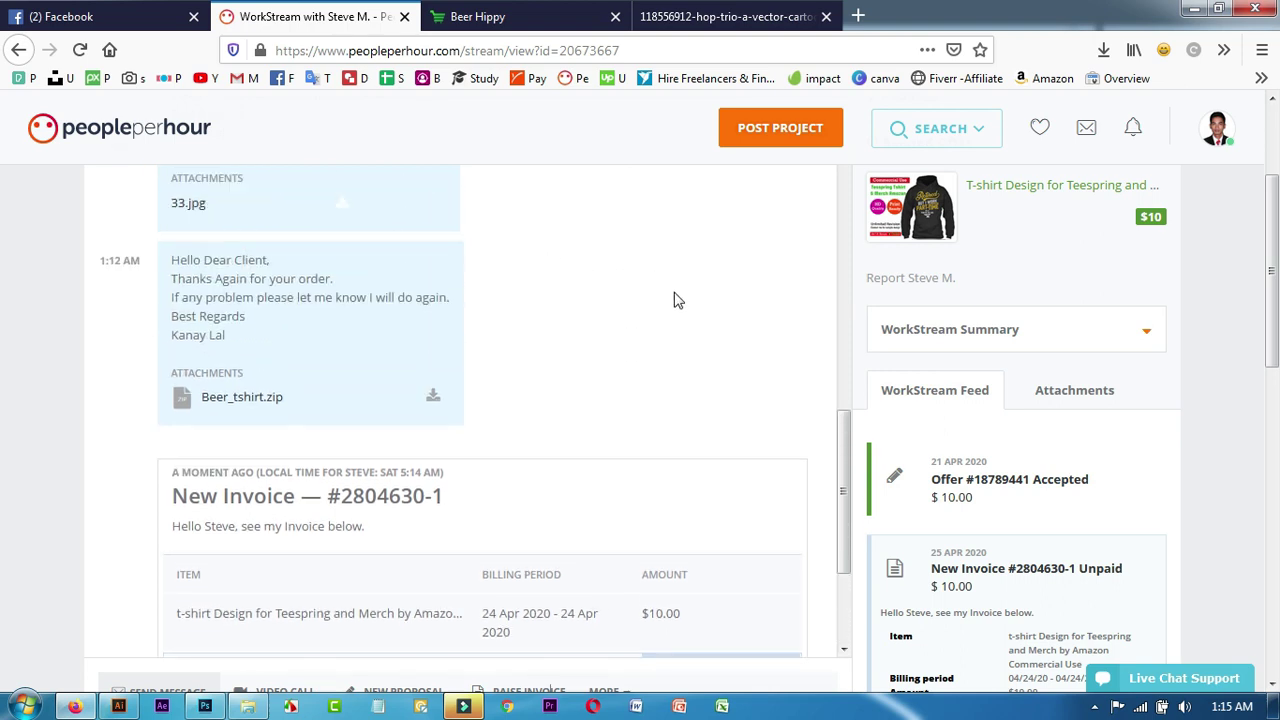
{"action": "scroll", "coordinate": [677, 302], "scroll_direction": "down", "scroll_amount": 2}
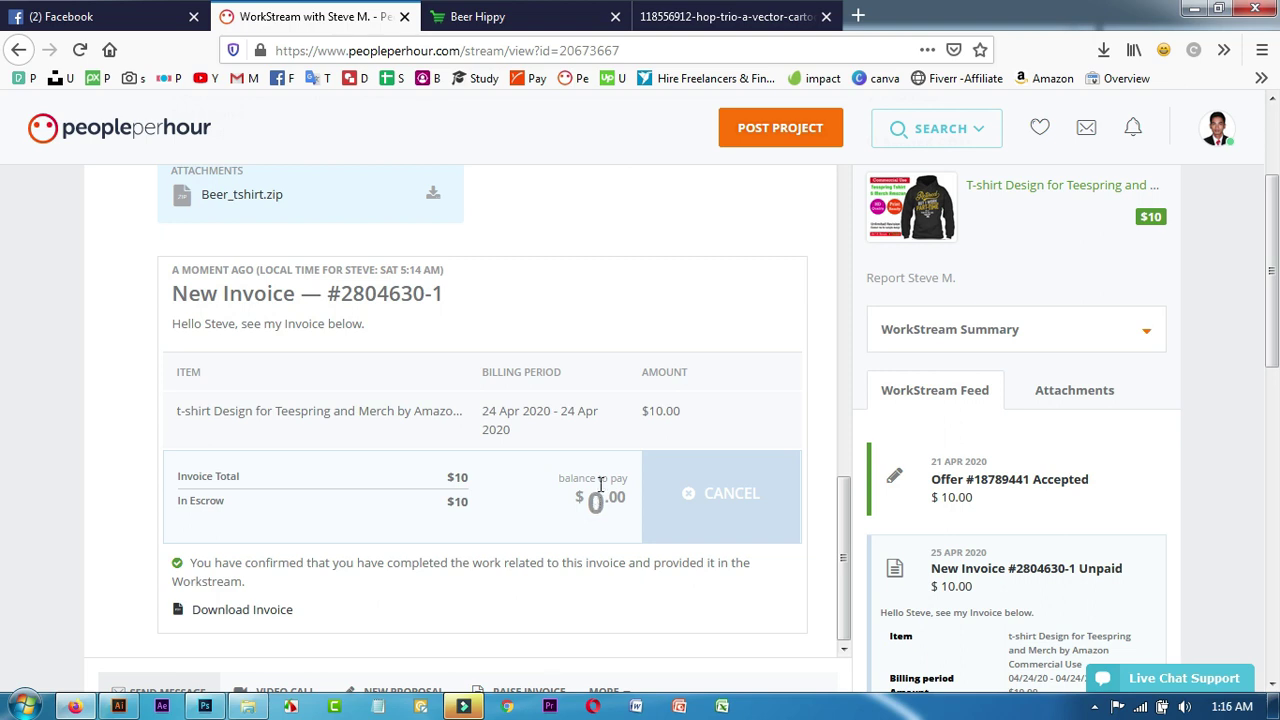
{"action": "scroll", "coordinate": [600, 484], "scroll_direction": "down", "scroll_amount": 3}
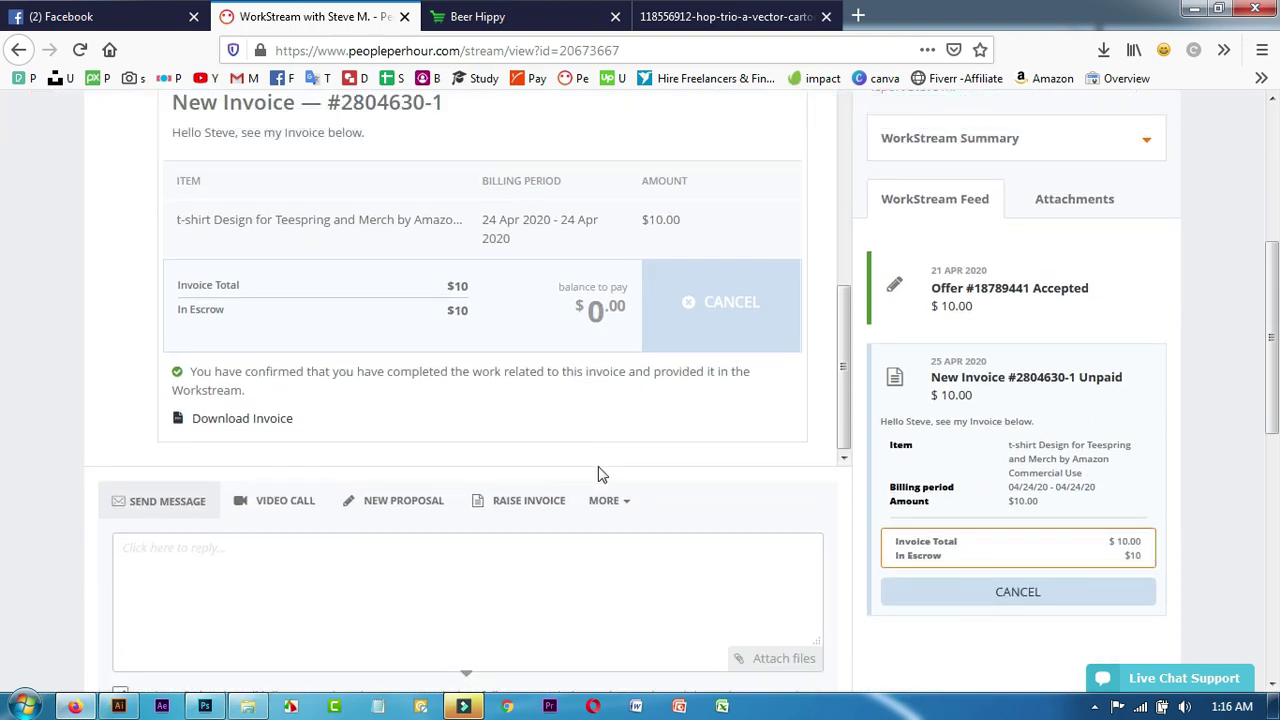
{"action": "scroll", "coordinate": [598, 466], "scroll_direction": "up", "scroll_amount": 6}
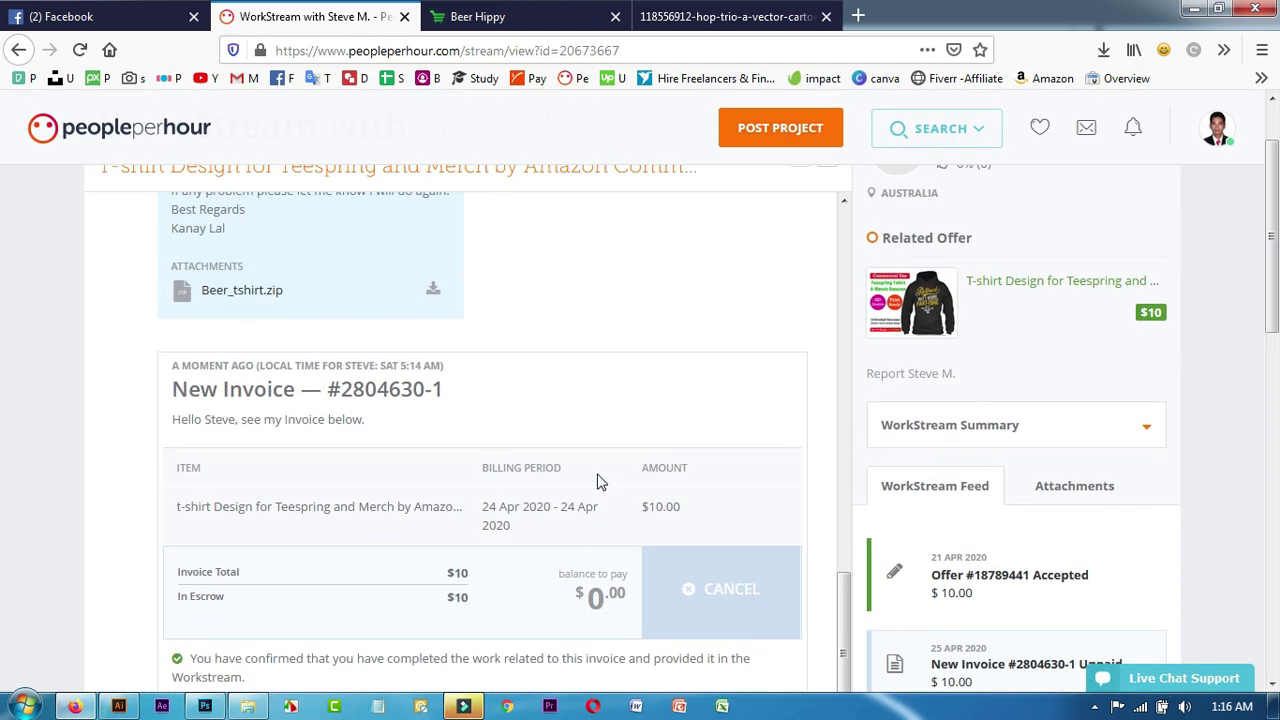
{"action": "scroll", "coordinate": [592, 475], "scroll_direction": "up", "scroll_amount": 10}
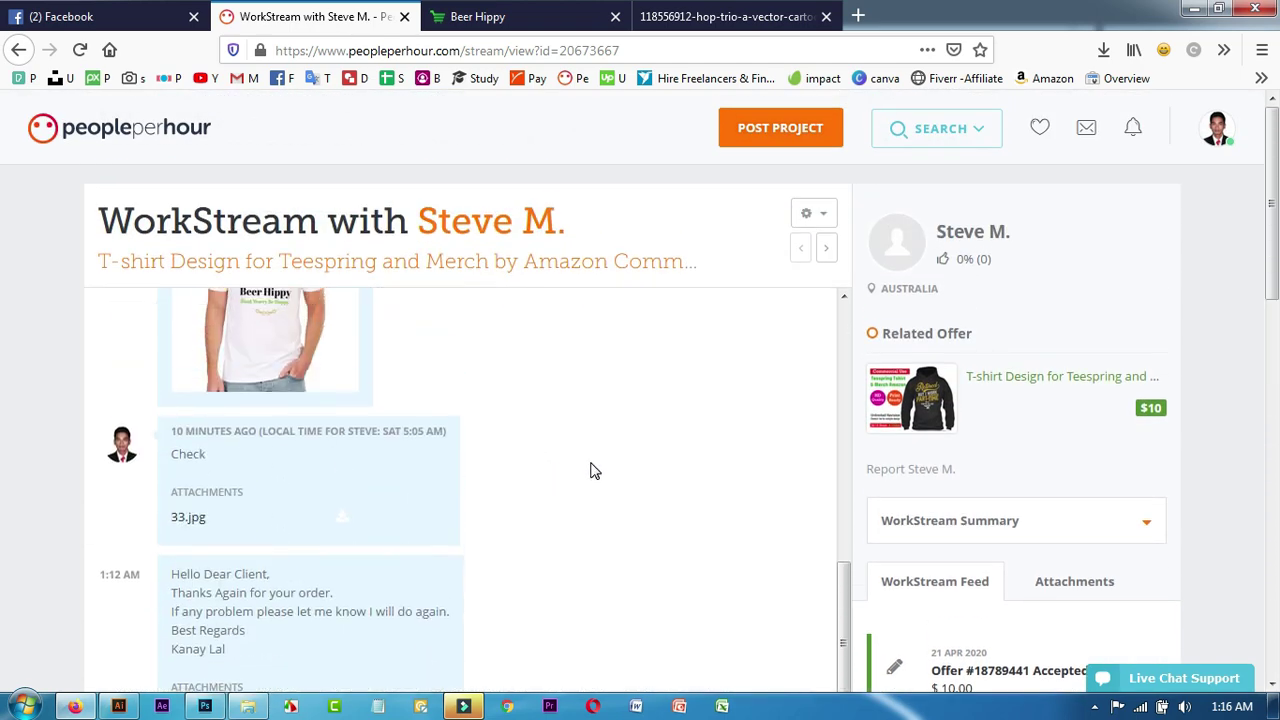
{"action": "scroll", "coordinate": [592, 465], "scroll_direction": "up", "scroll_amount": 5}
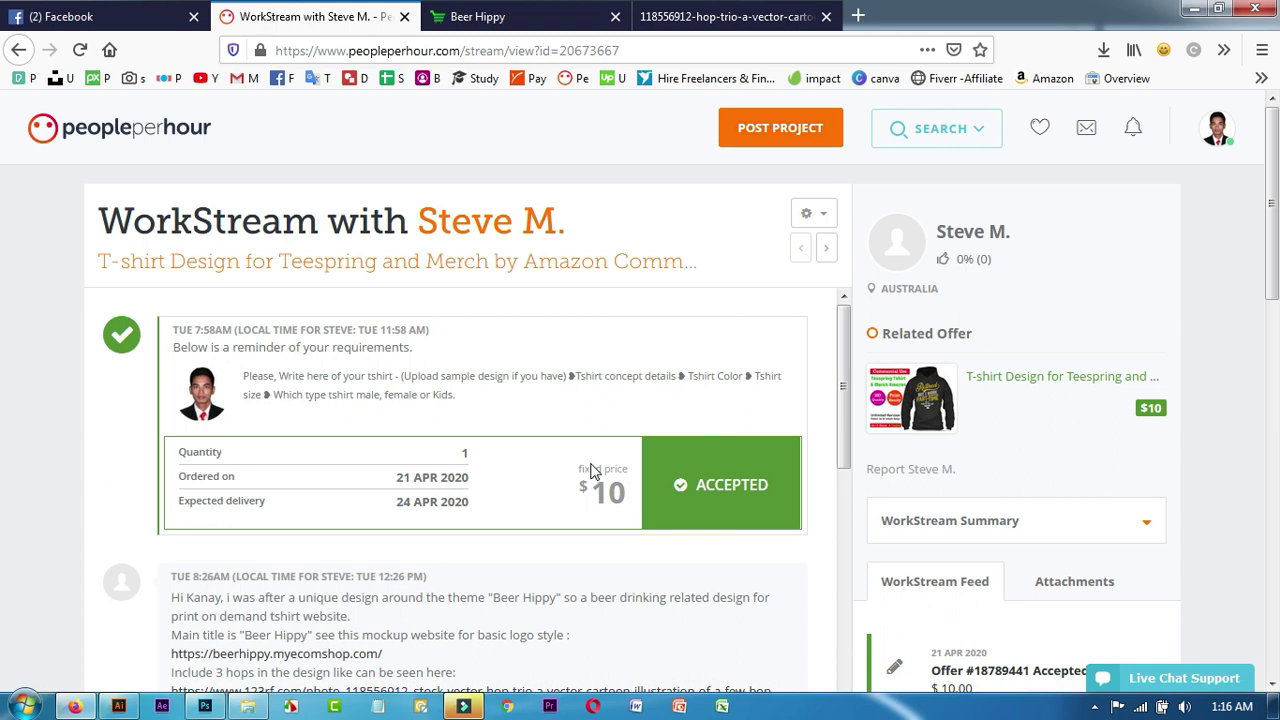